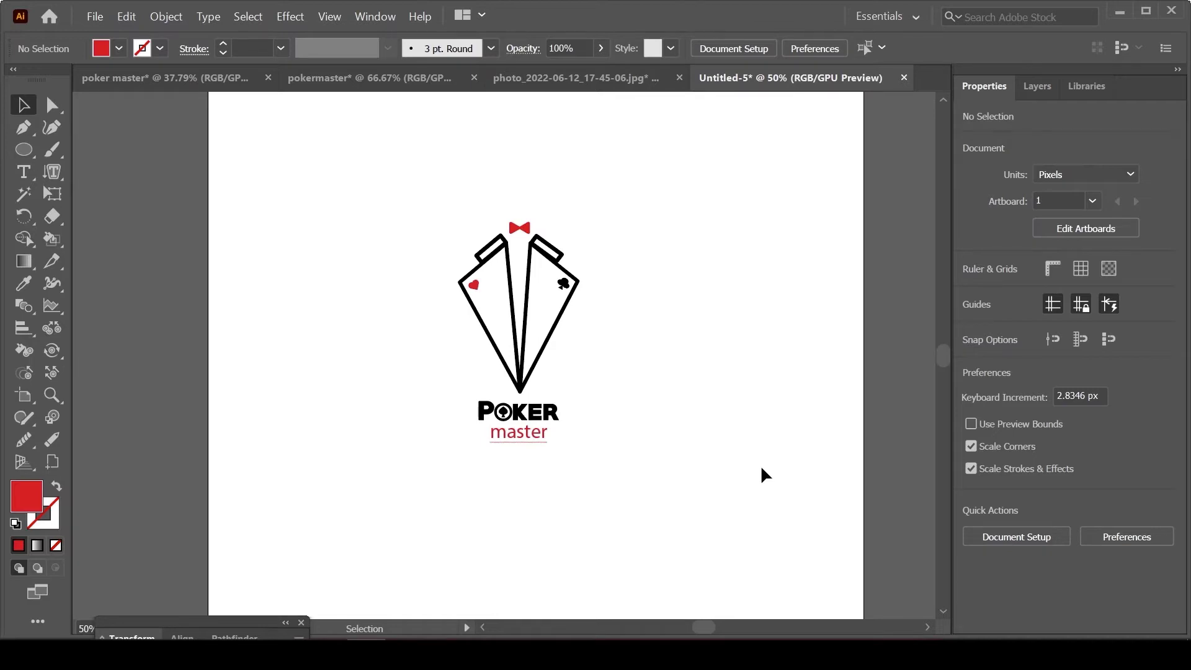
Draw an unfilled rectangle about 231 px wide and 661 px high with a 1 px stroke on the pokermaster artboard
key(ctrl+w)
click(23, 149)
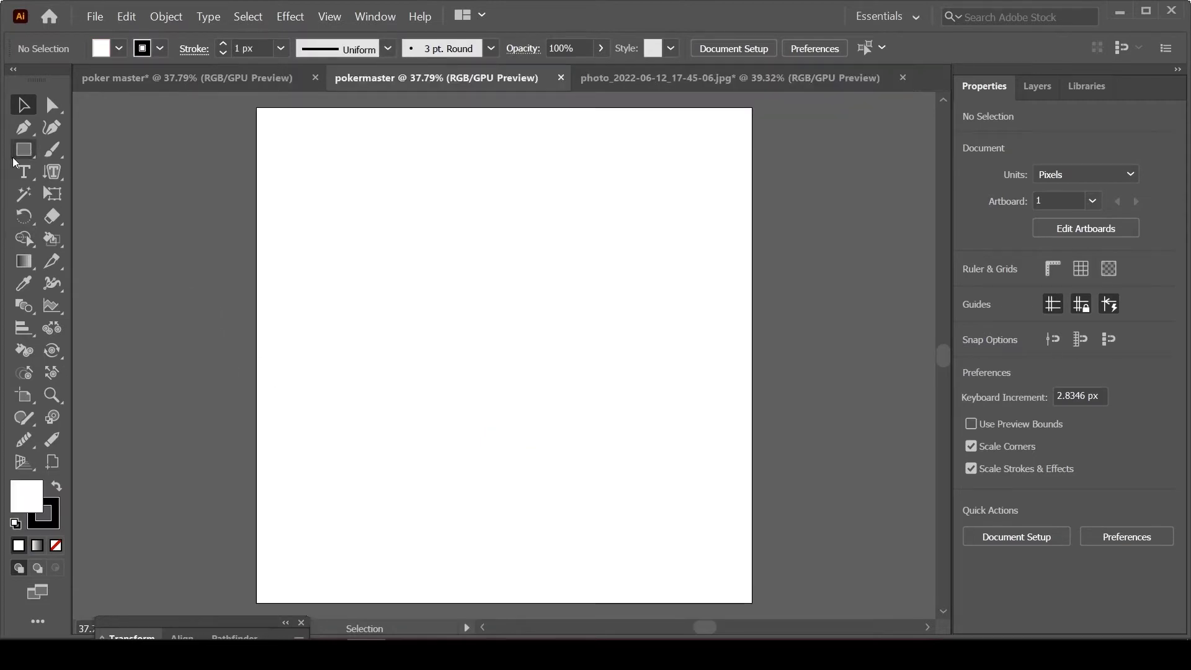
click(364, 205)
click(633, 356)
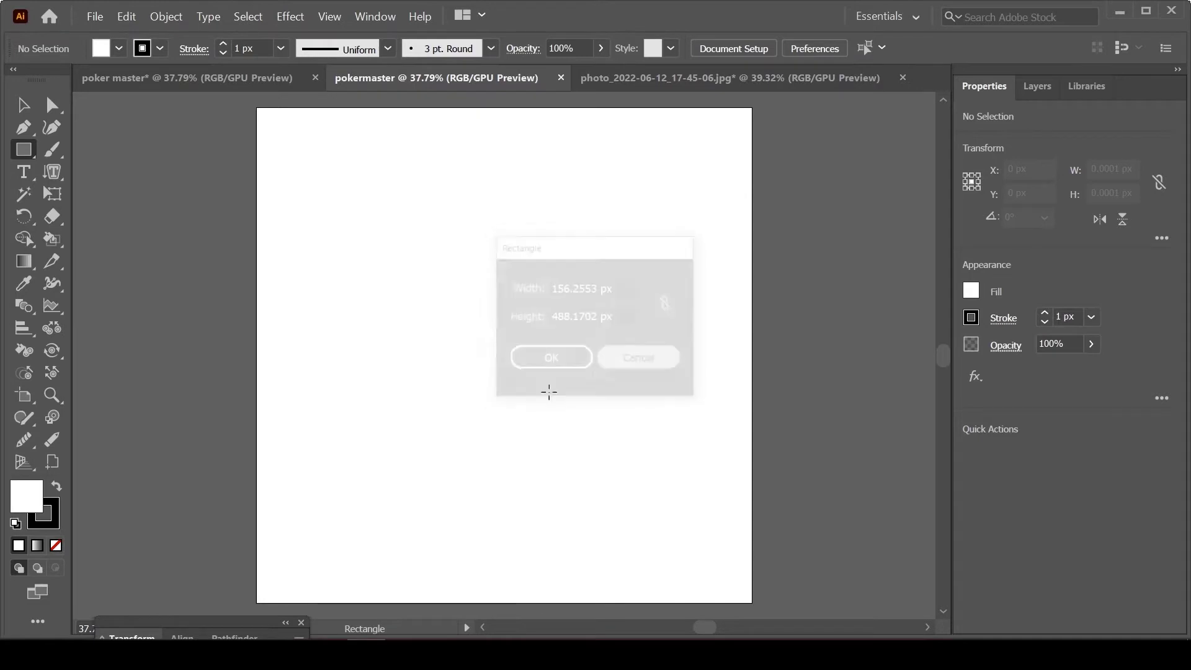
click(55, 546)
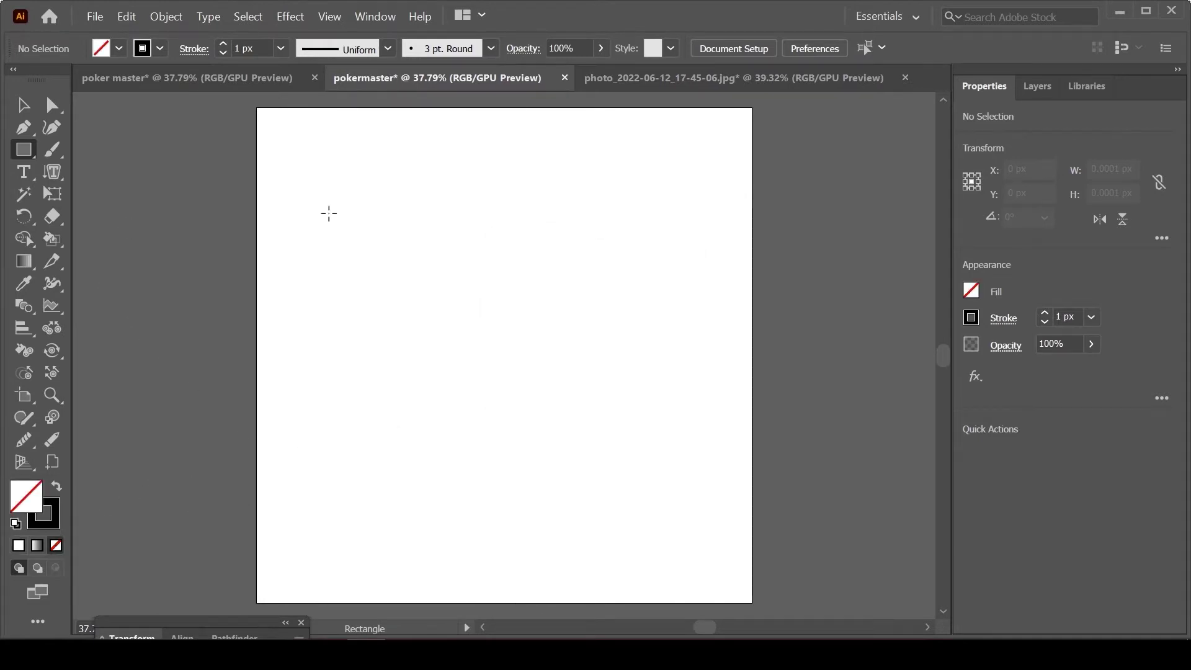
drag(328, 213, 435, 516)
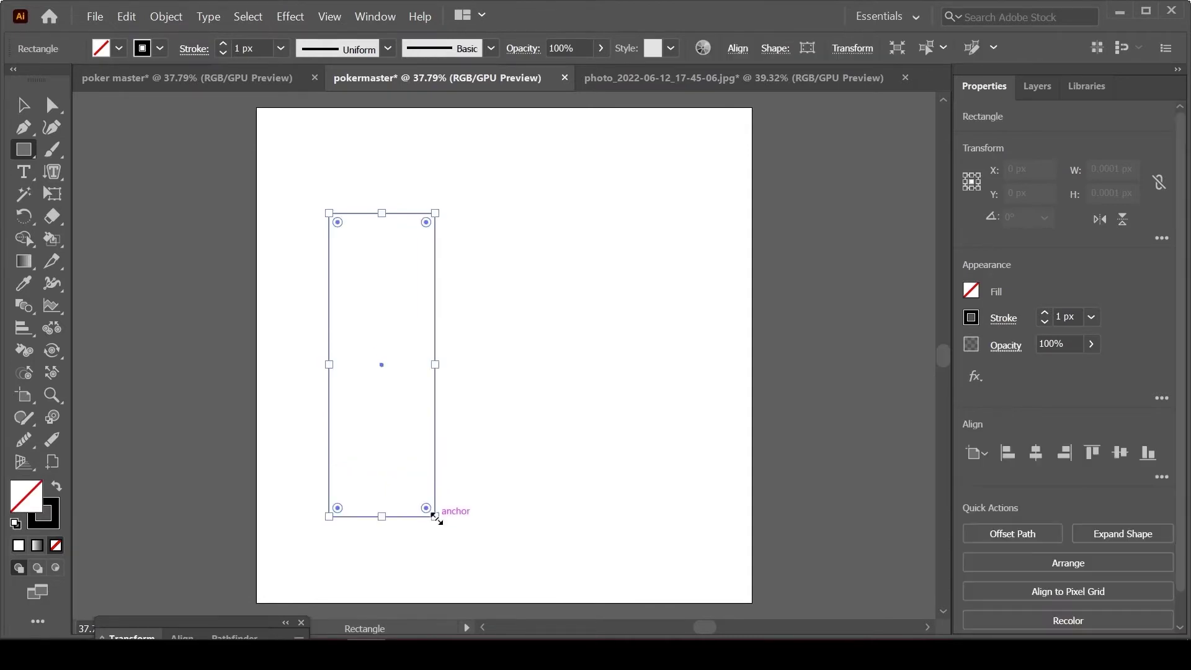
Reshape the rectangle into a pointed lapel by raising its upper-right corner and bringing the lower-left corner onto the lower-right one
click(52, 104)
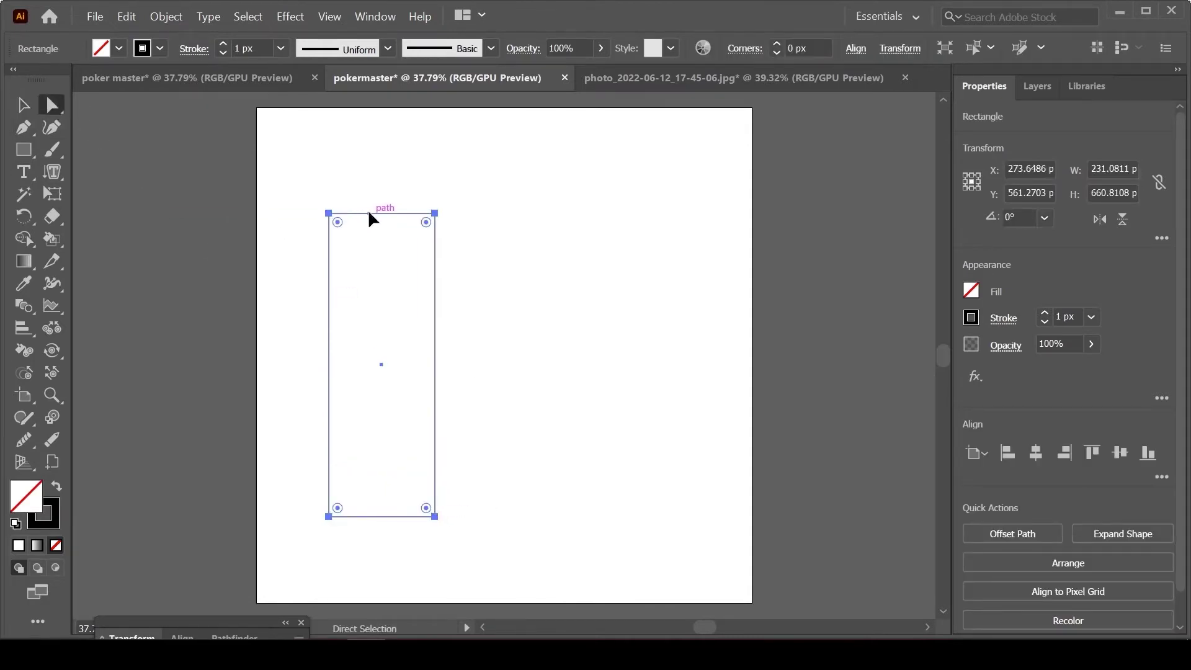
drag(368, 211, 430, 191)
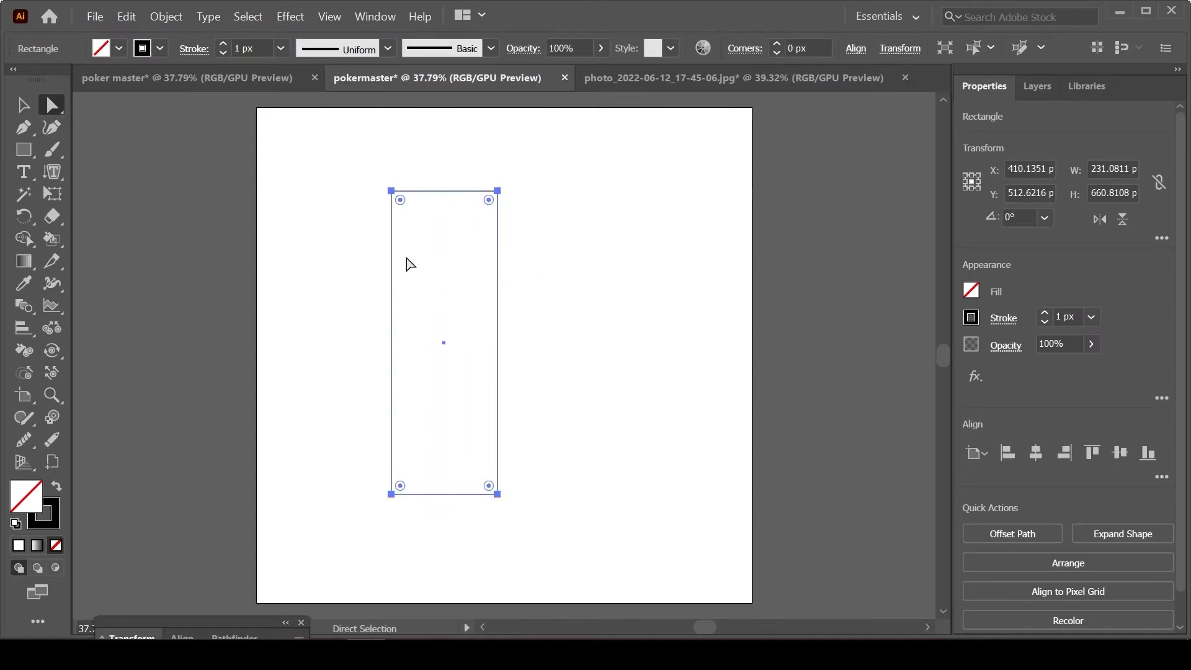
click(499, 194)
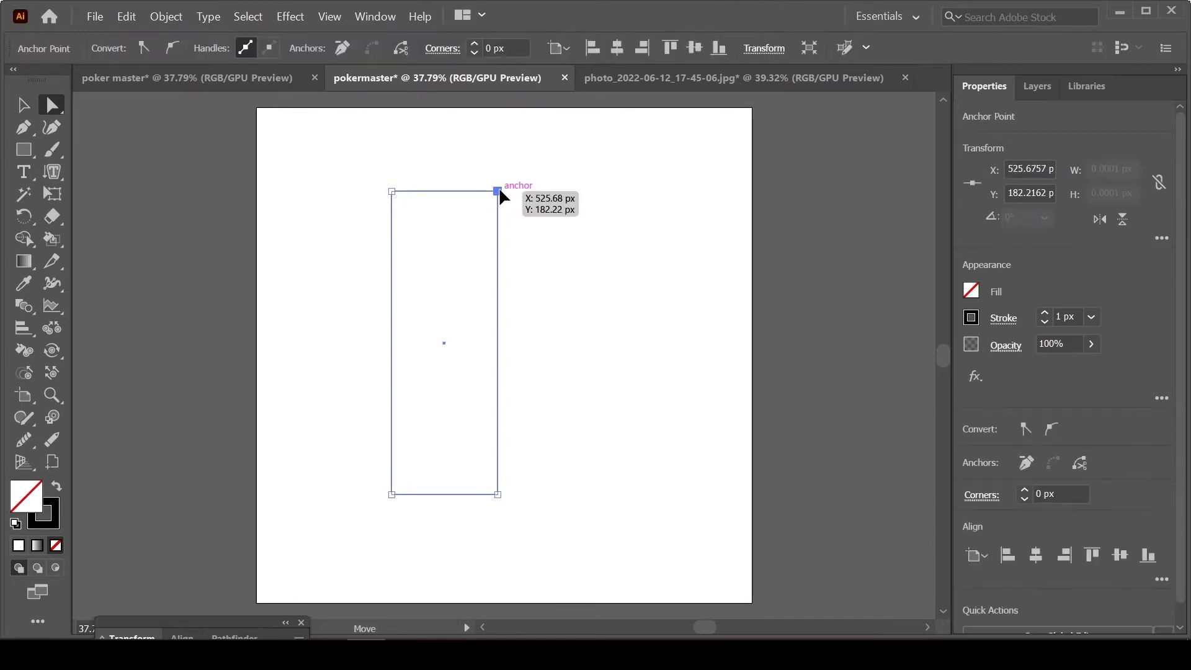
drag(499, 192, 492, 121)
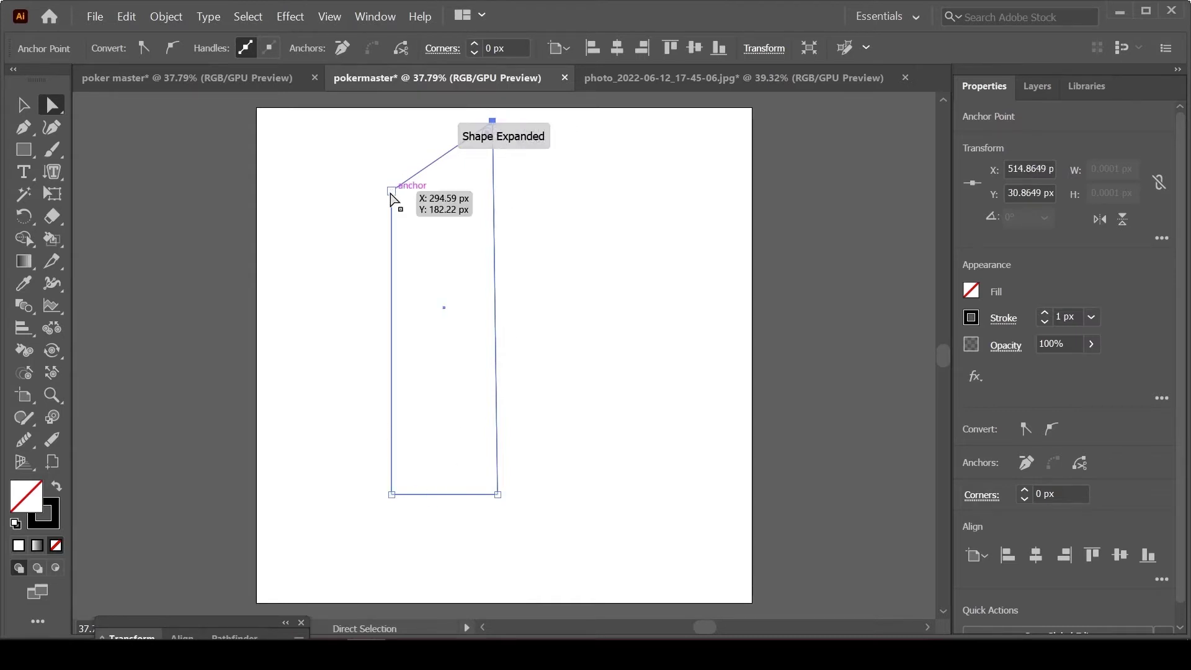
drag(391, 194, 396, 188)
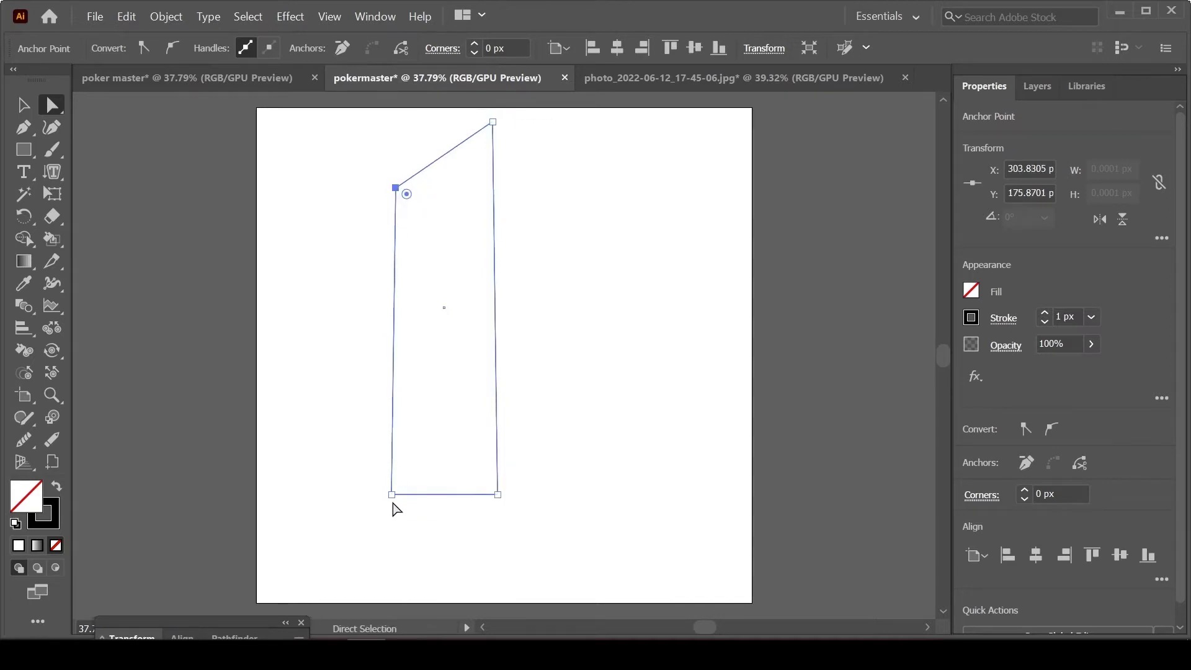
drag(392, 495, 496, 494)
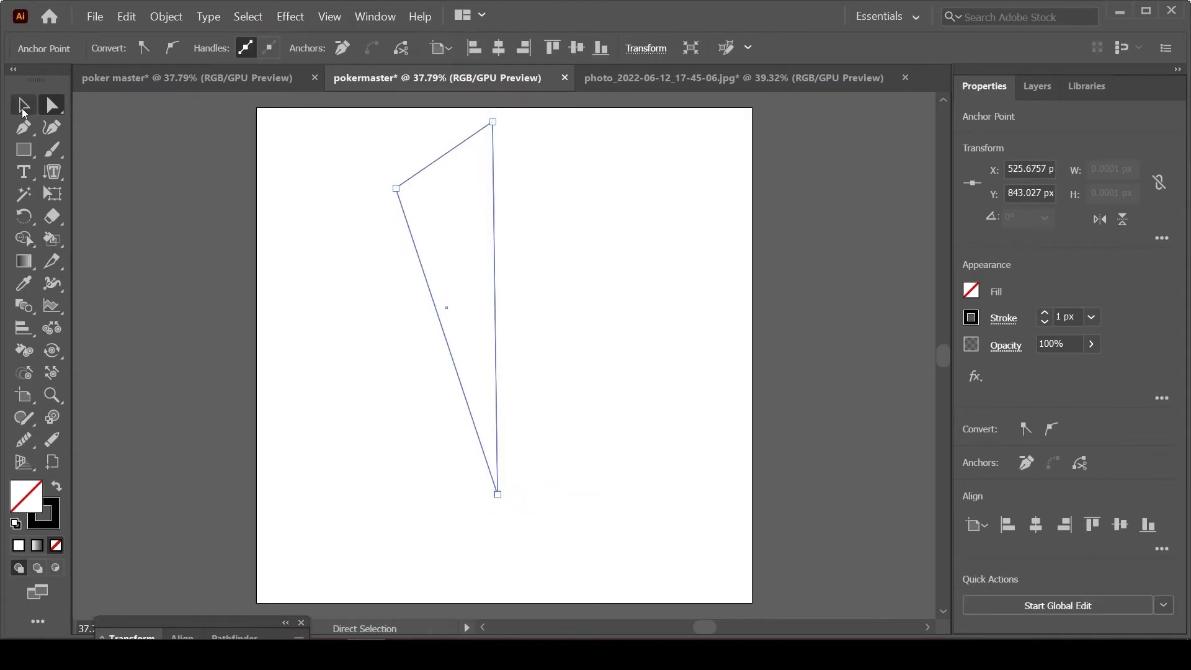
Move the lapel shape left, duplicate it to its right and flip the copy horizontally
click(23, 109)
drag(432, 161, 383, 211)
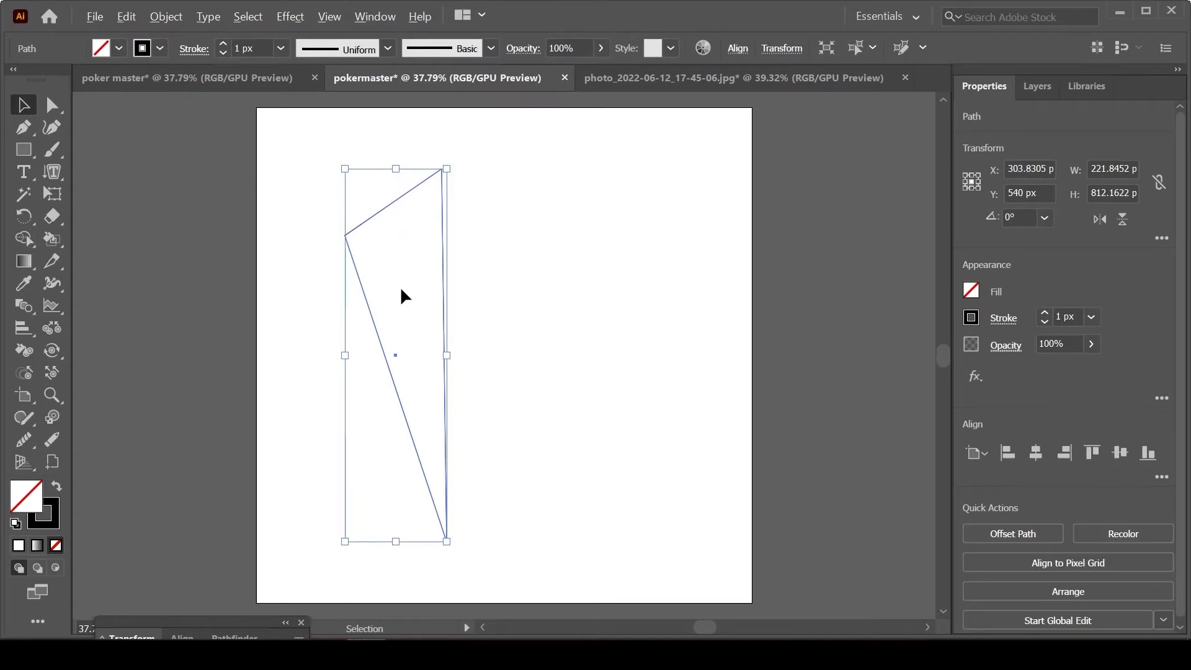
drag(402, 199, 522, 194)
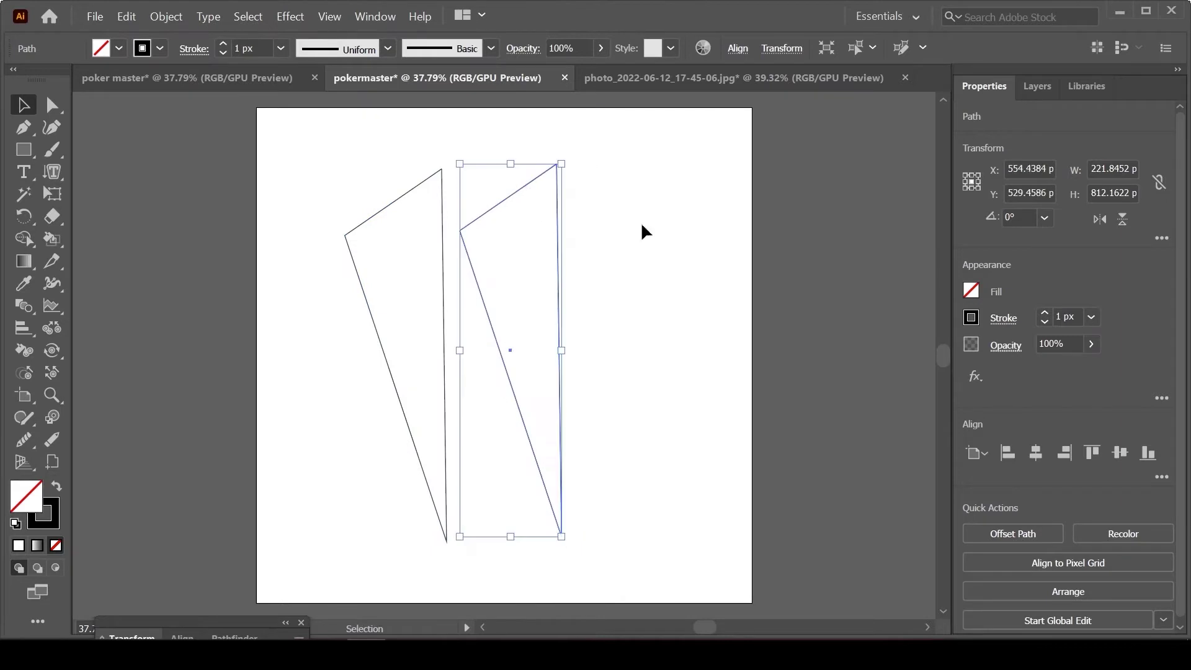
click(1098, 220)
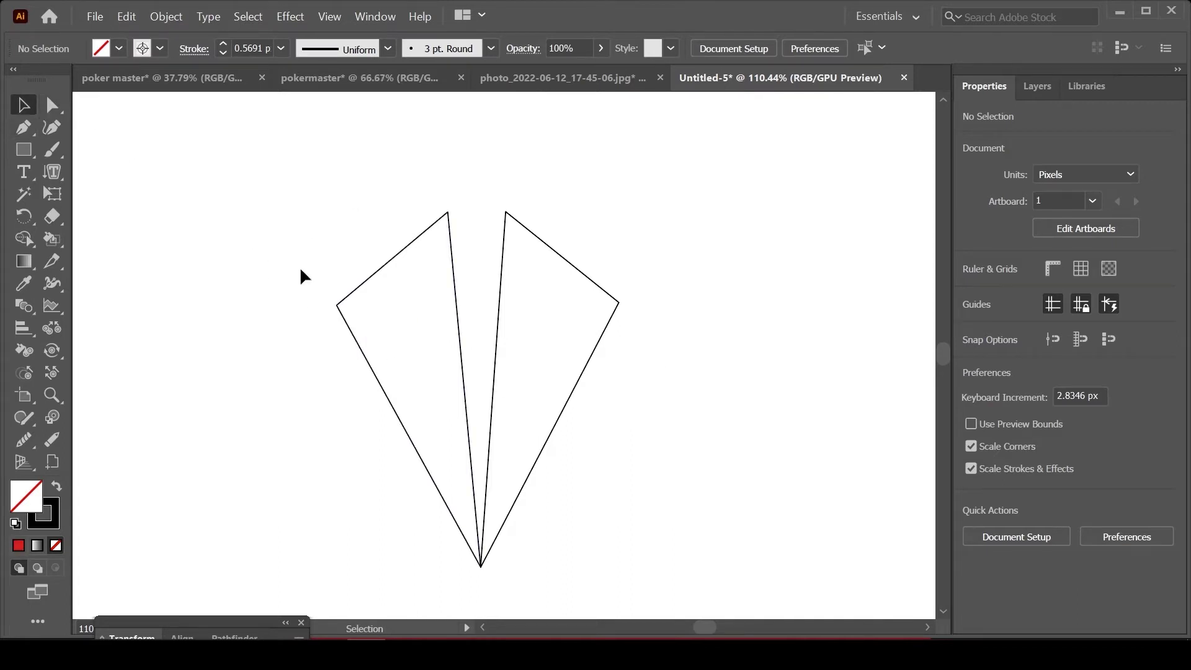
Set the stroke of both lapel shapes to 6 px
drag(323, 209, 713, 475)
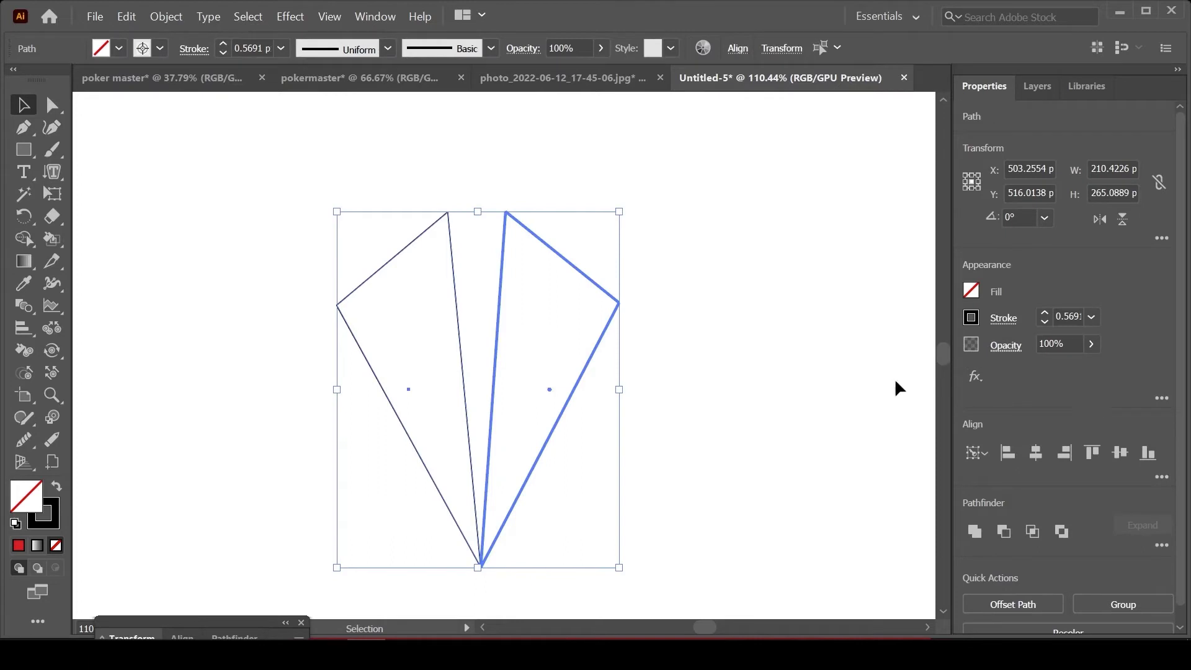
click(1045, 313)
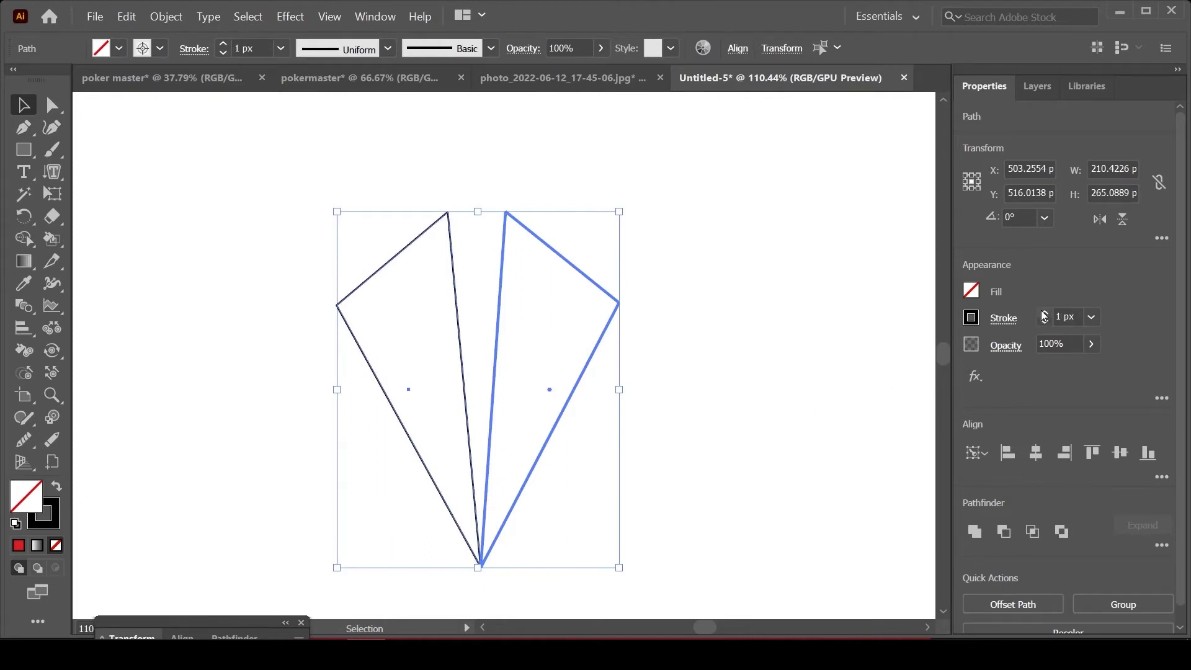
click(1045, 313)
click(1045, 313)
click(1045, 313)
click(1045, 313)
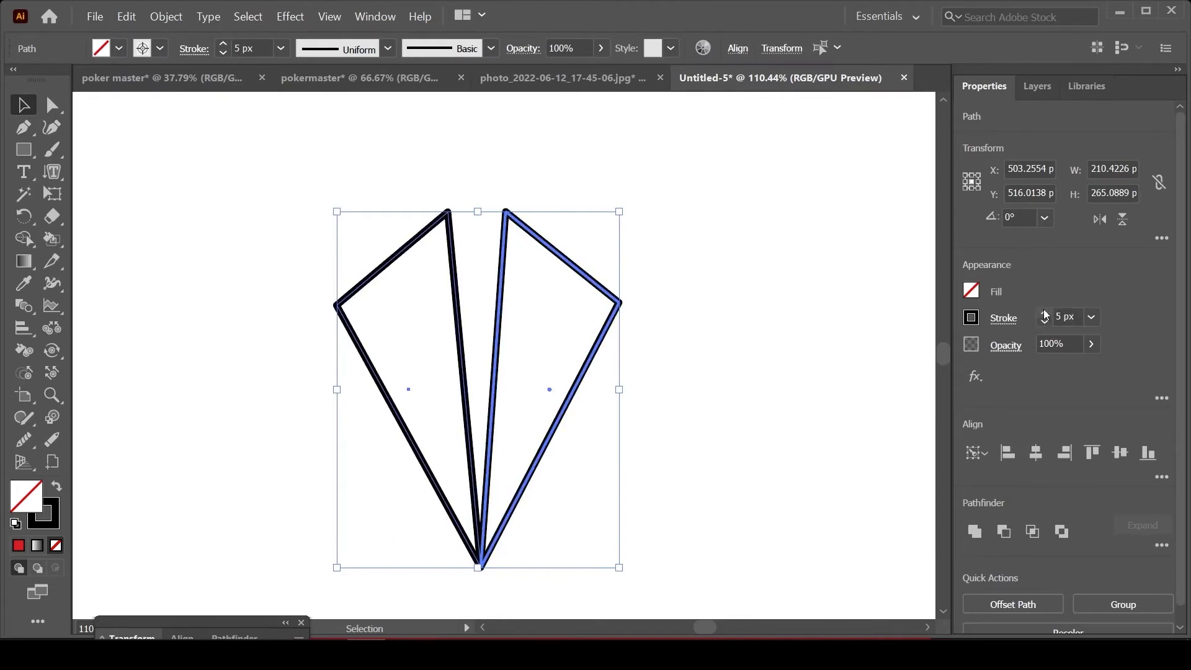
click(1044, 313)
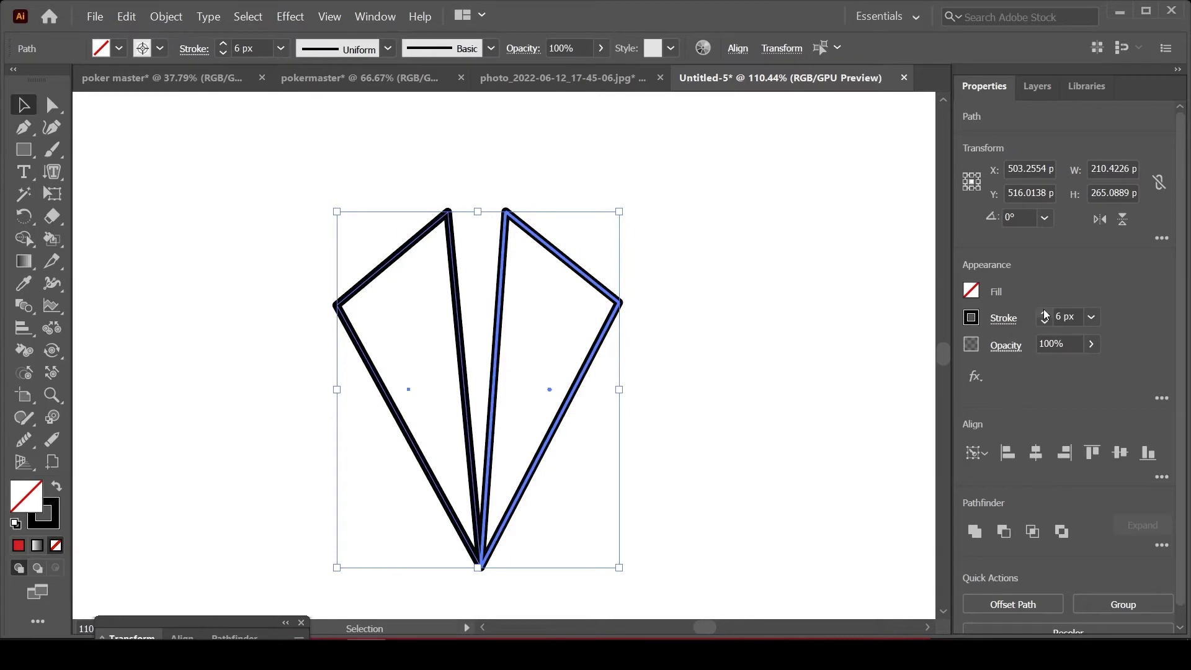
click(757, 475)
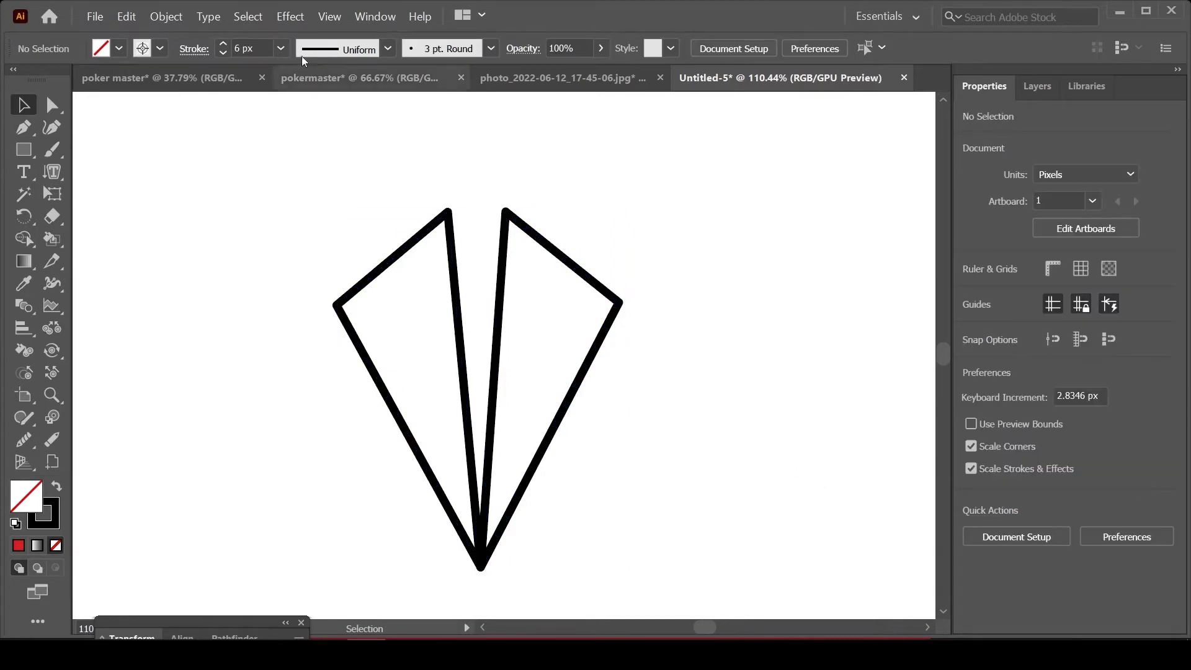
Paste the small tilted collar rectangle in front and place it against the upper edge of the left lapel
click(126, 16)
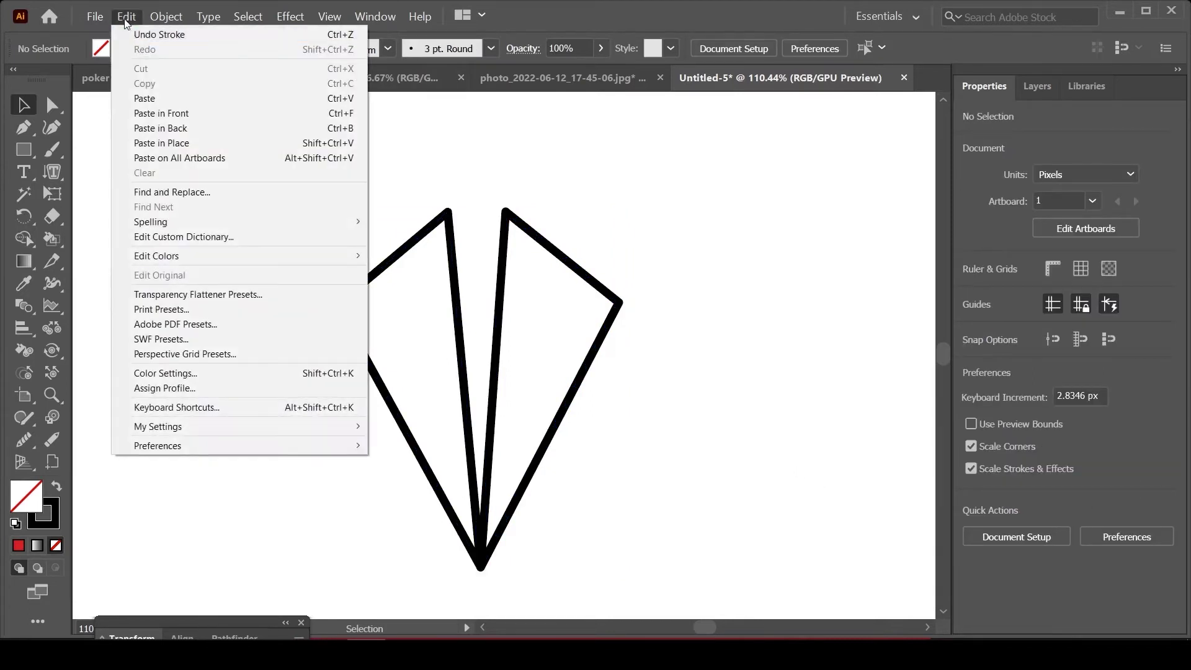
click(155, 113)
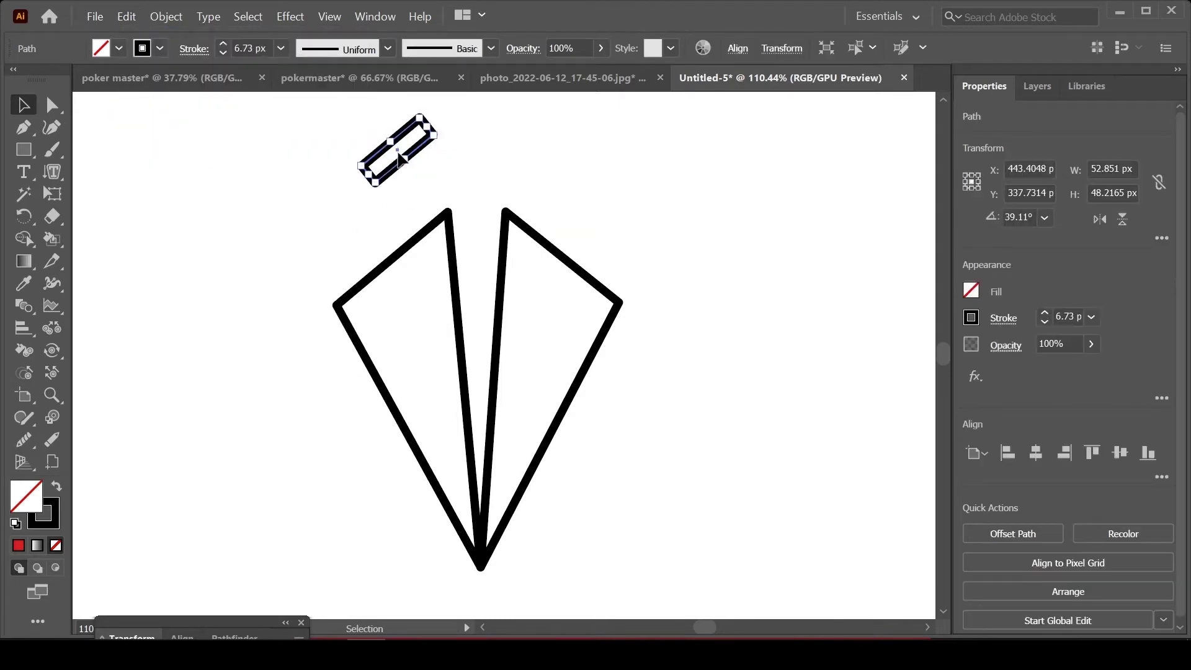
drag(398, 161, 414, 229)
click(590, 214)
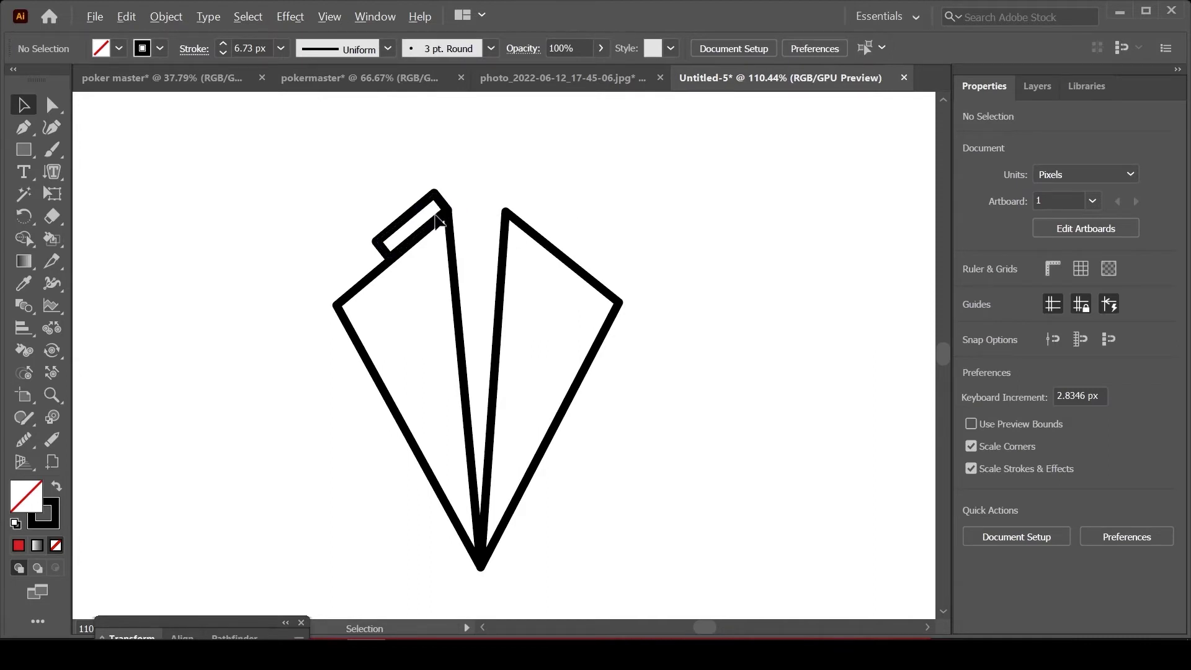
Add a mirrored copy of the collar rectangle along the upper edge of the right lapel
drag(421, 214, 641, 258)
drag(602, 208, 544, 229)
click(651, 217)
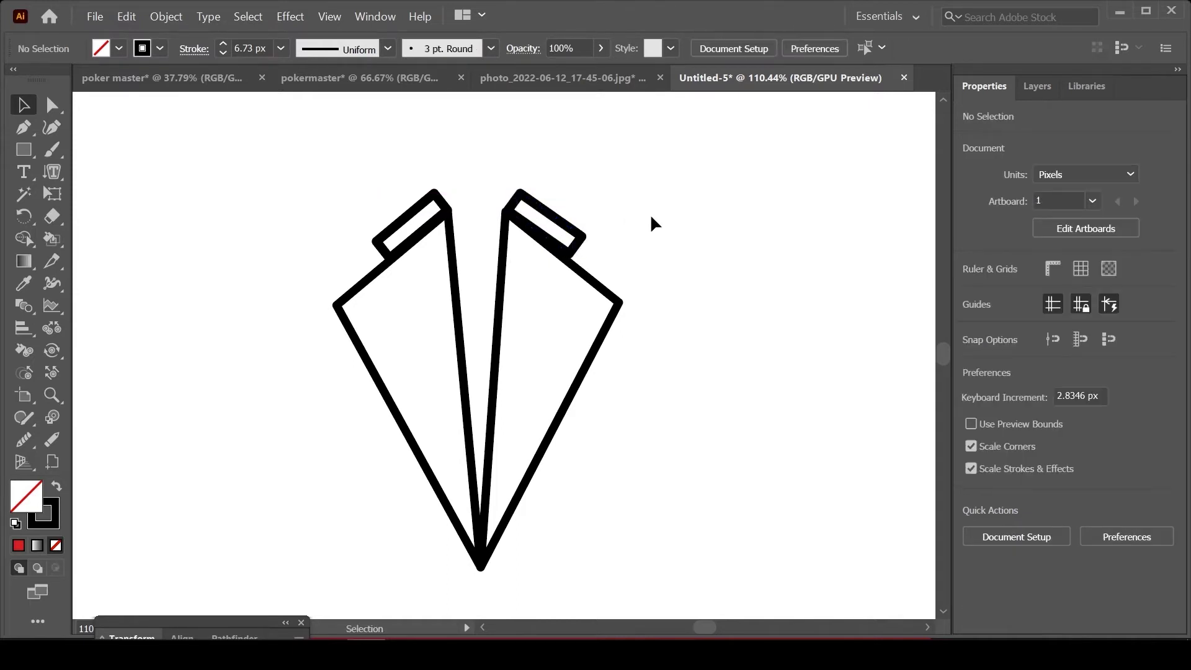
Copy the red bow tie from the pokermaster document into Untitled-5 and move it to the right of the lapels
click(349, 93)
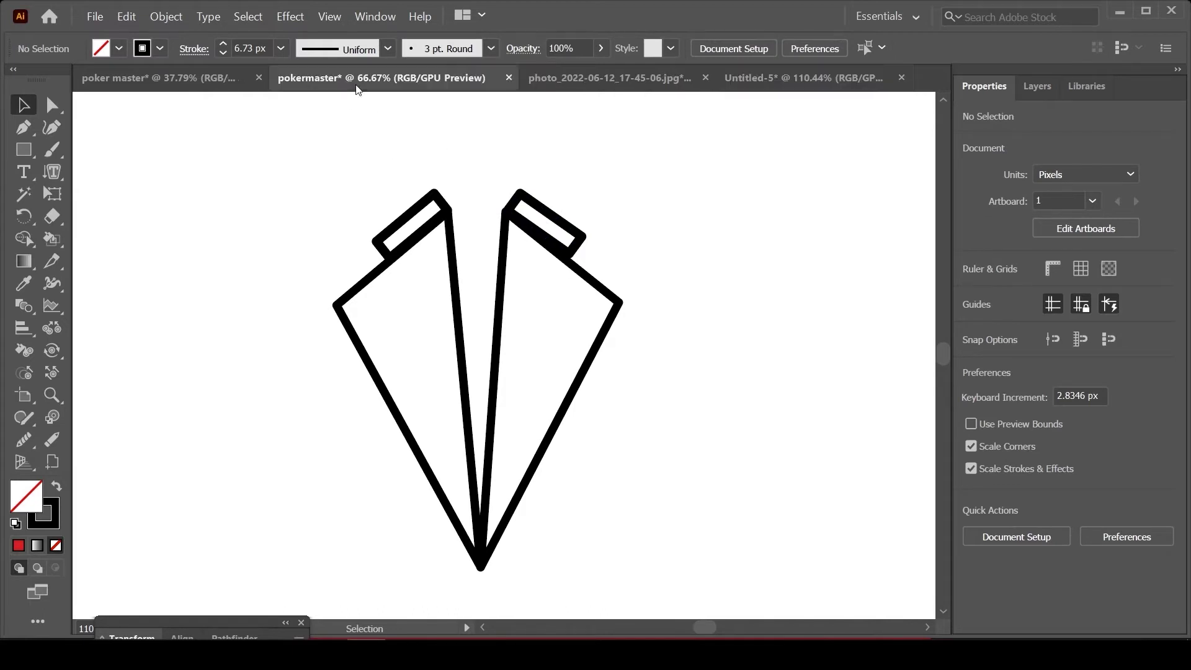
click(500, 152)
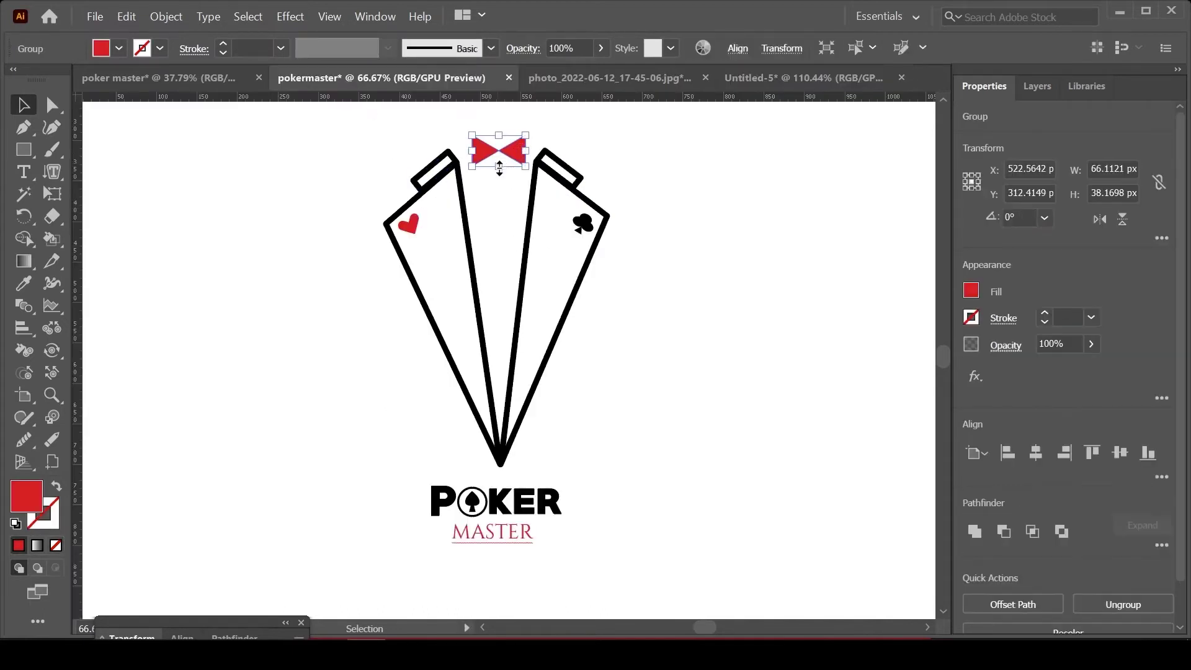
click(127, 16)
click(144, 83)
click(747, 77)
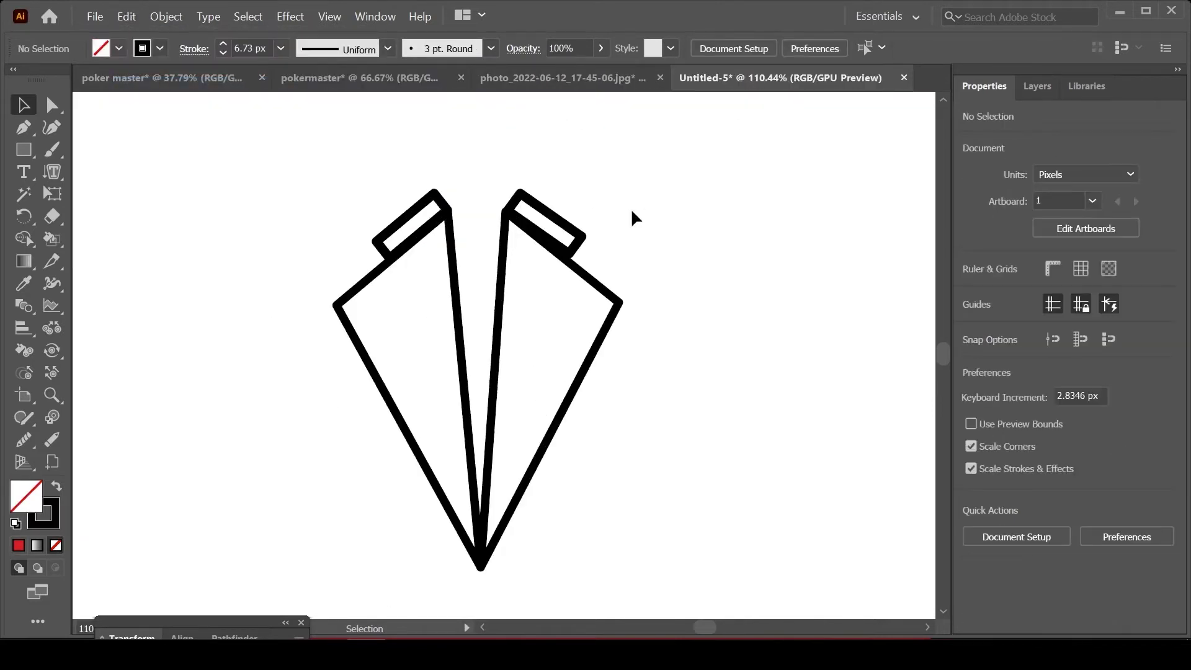
click(127, 16)
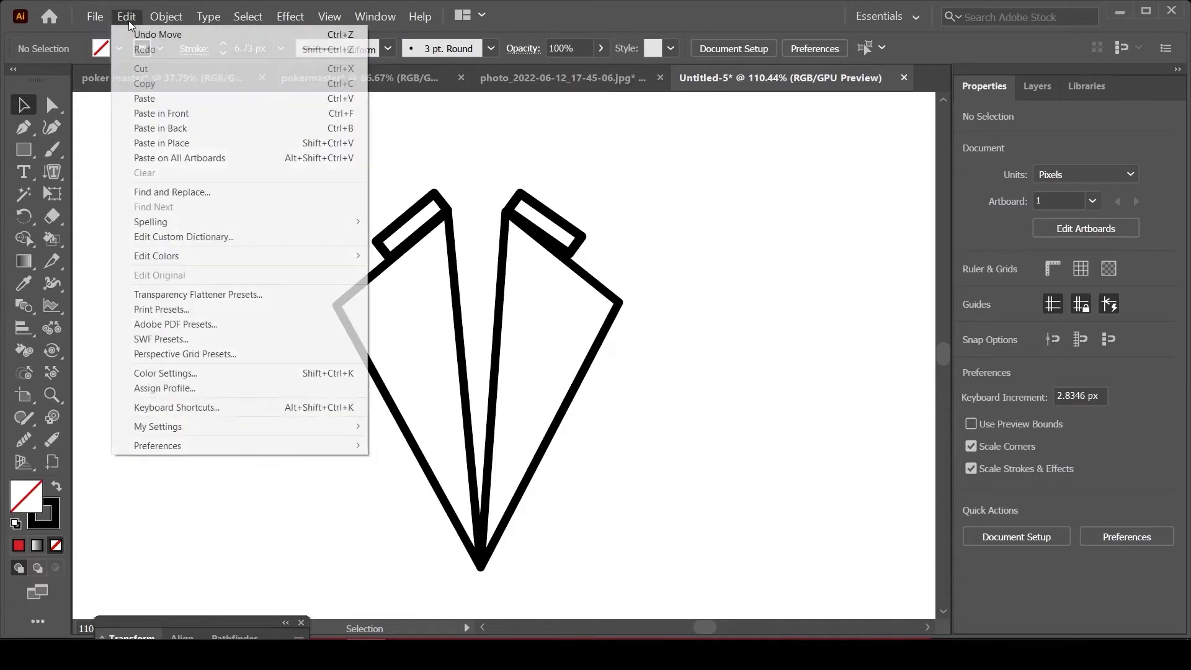
click(151, 100)
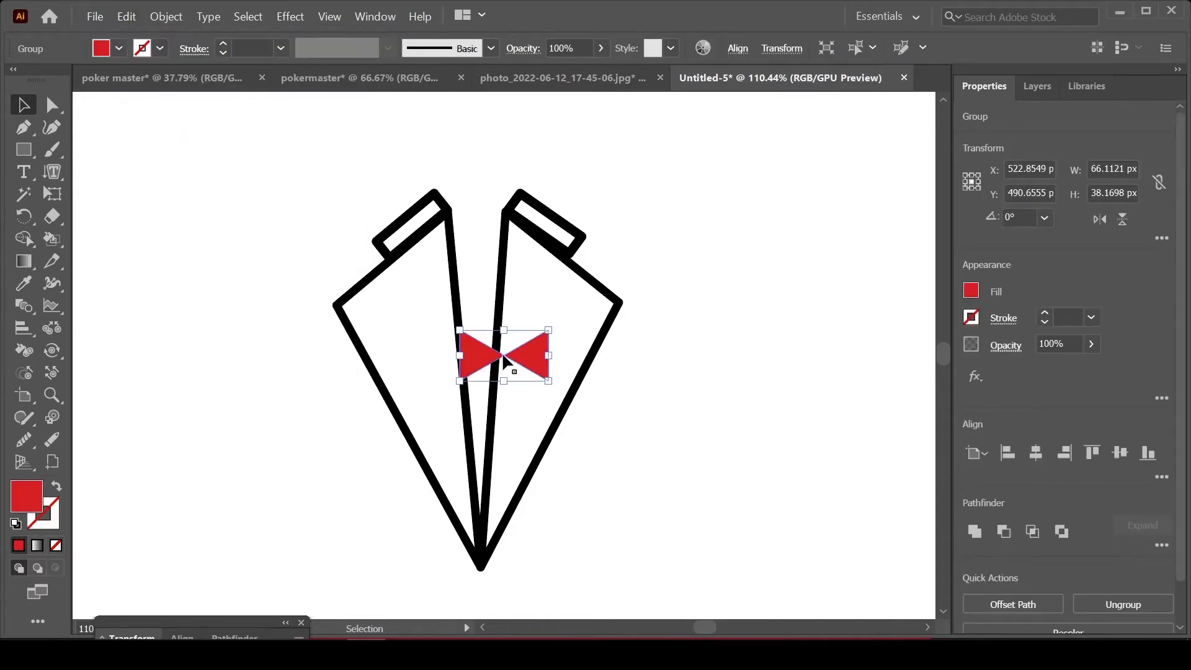
drag(501, 352, 756, 211)
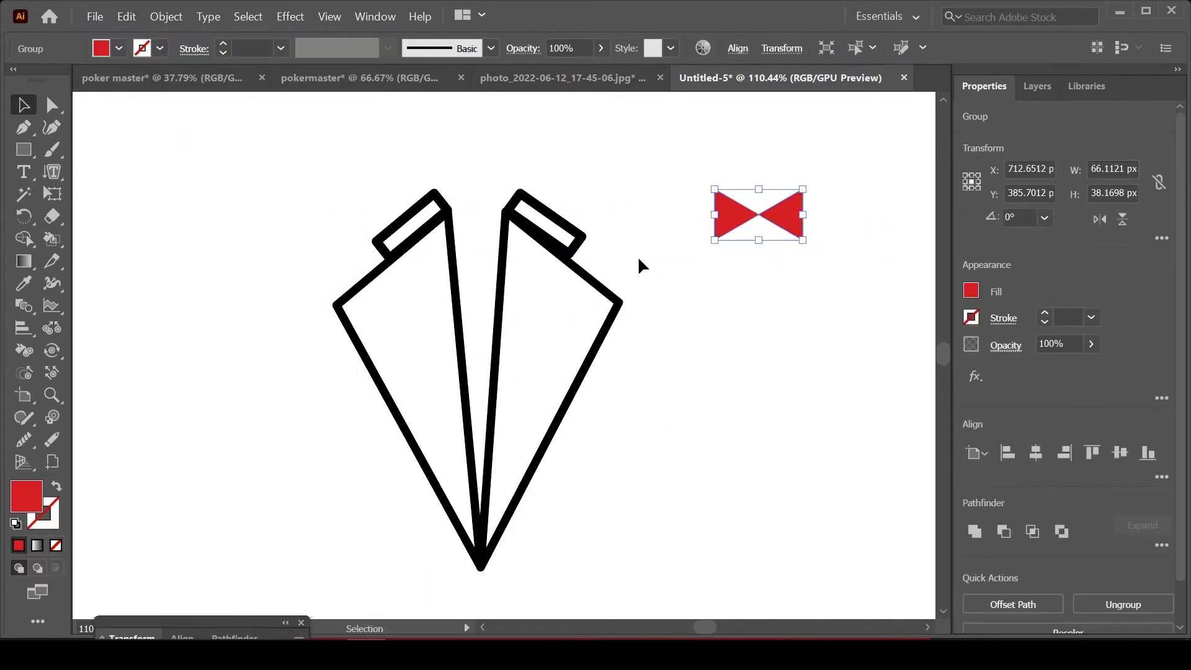
Round the bow tie's corners, scale it to about 44 × 24 px and place it between the two collar pieces
click(51, 107)
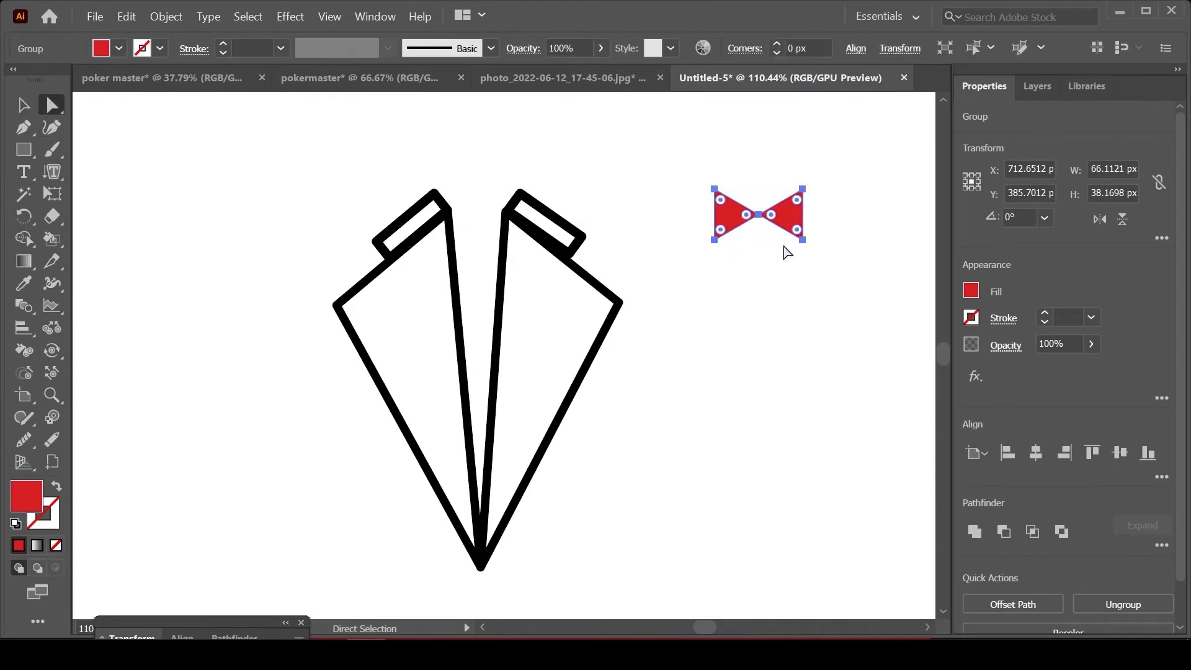
key(ctrl+equal)
mouse_move(672, 281)
mouse_down()
mouse_move(633, 310)
mouse_move(240, 305)
mouse_move(235, 280)
mouse_up()
mouse_move(487, 370)
mouse_down()
mouse_move(505, 341)
mouse_move(704, 260)
mouse_up()
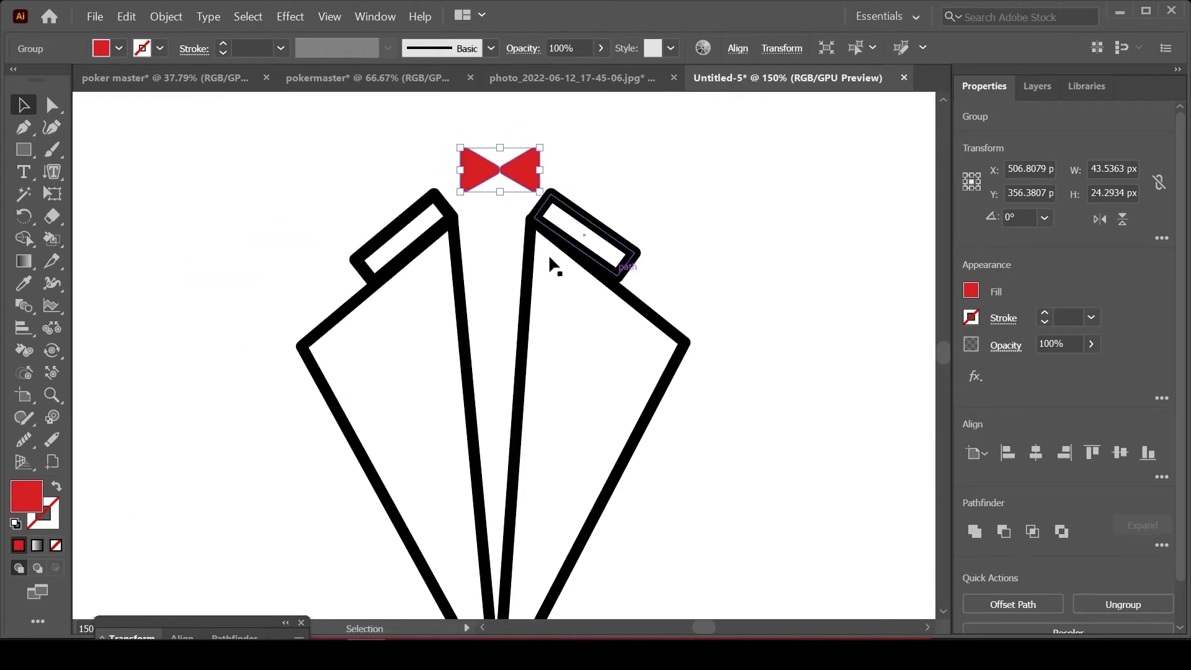
drag(493, 177, 496, 184)
click(720, 239)
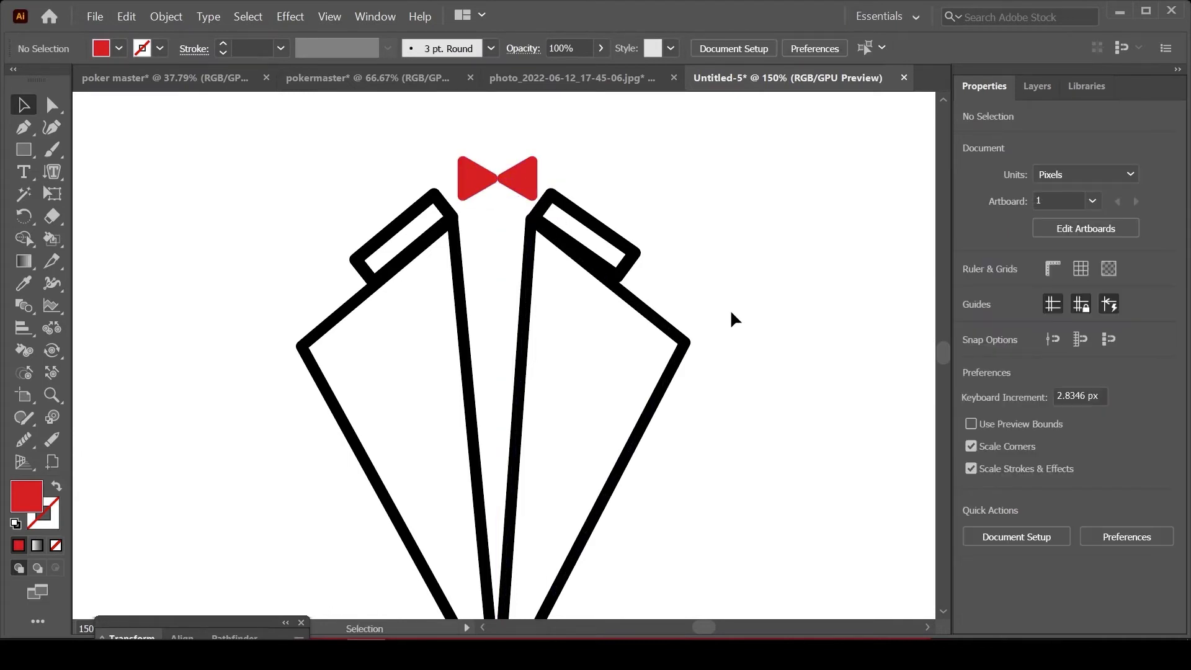
Shrink the bow tie slightly and adjust its position above the gap between the lapels, comparing it with the pokermaster original
click(494, 186)
key(Up)
key(Up)
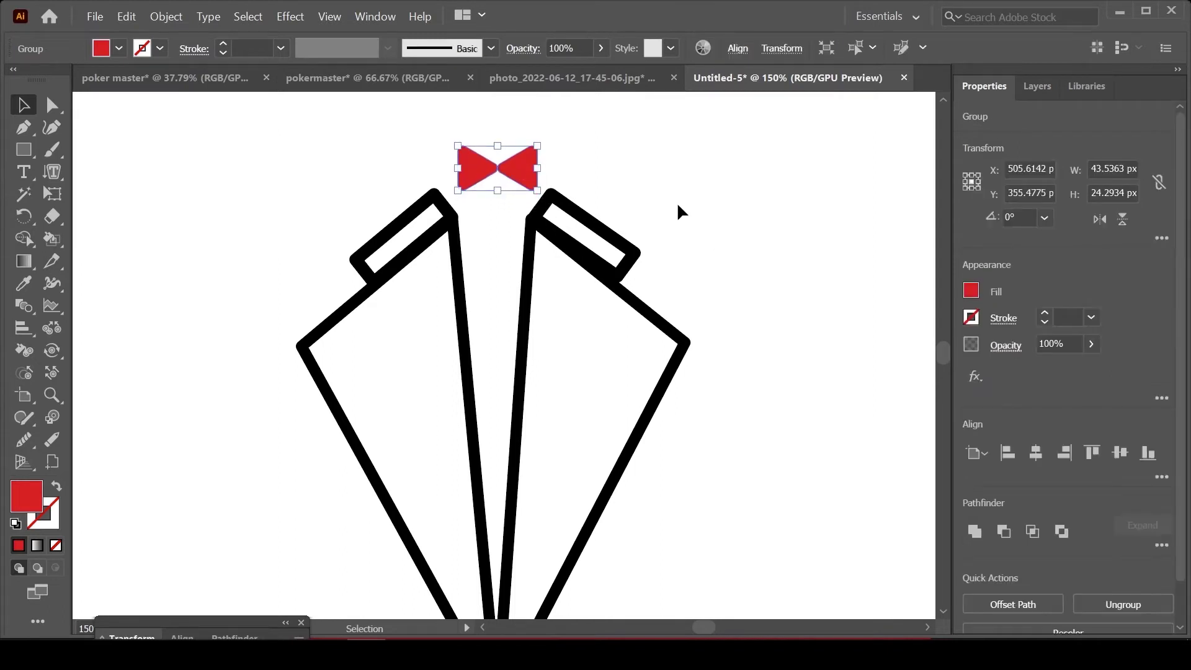
drag(539, 144, 498, 178)
click(657, 225)
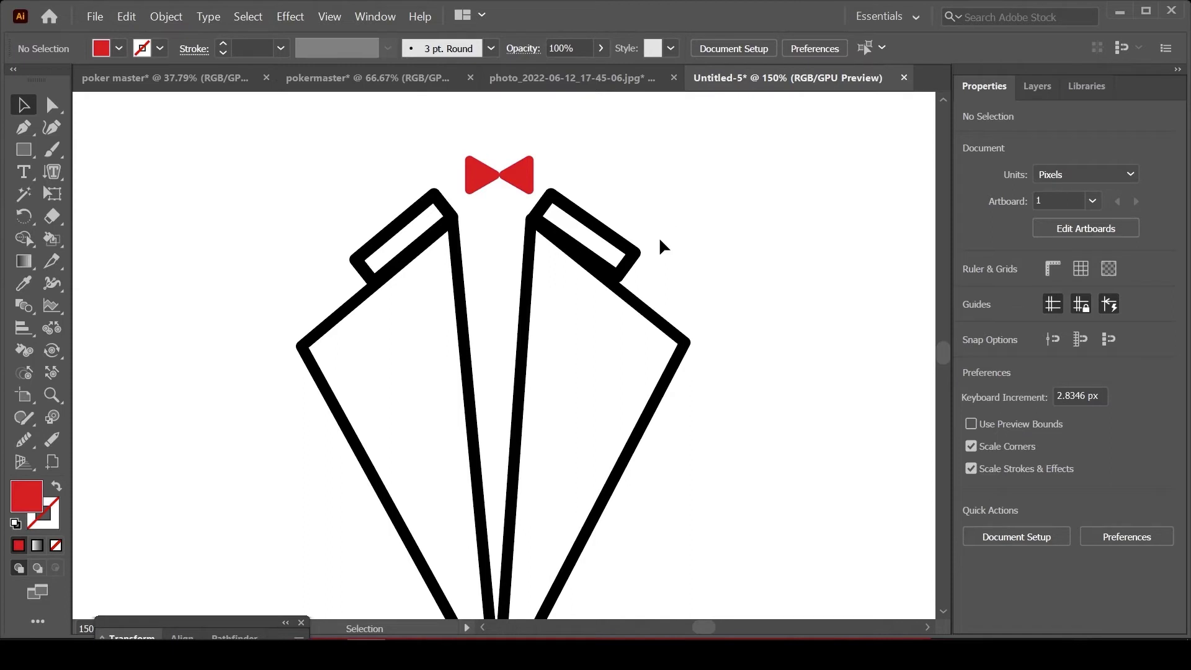
click(508, 186)
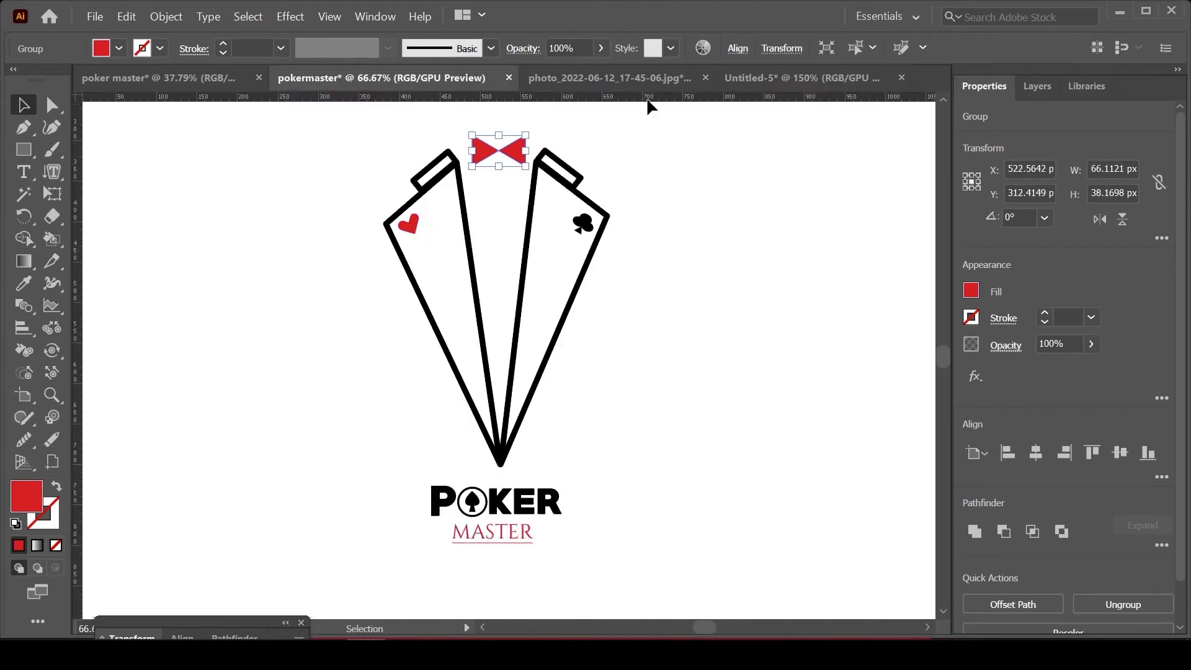
click(776, 82)
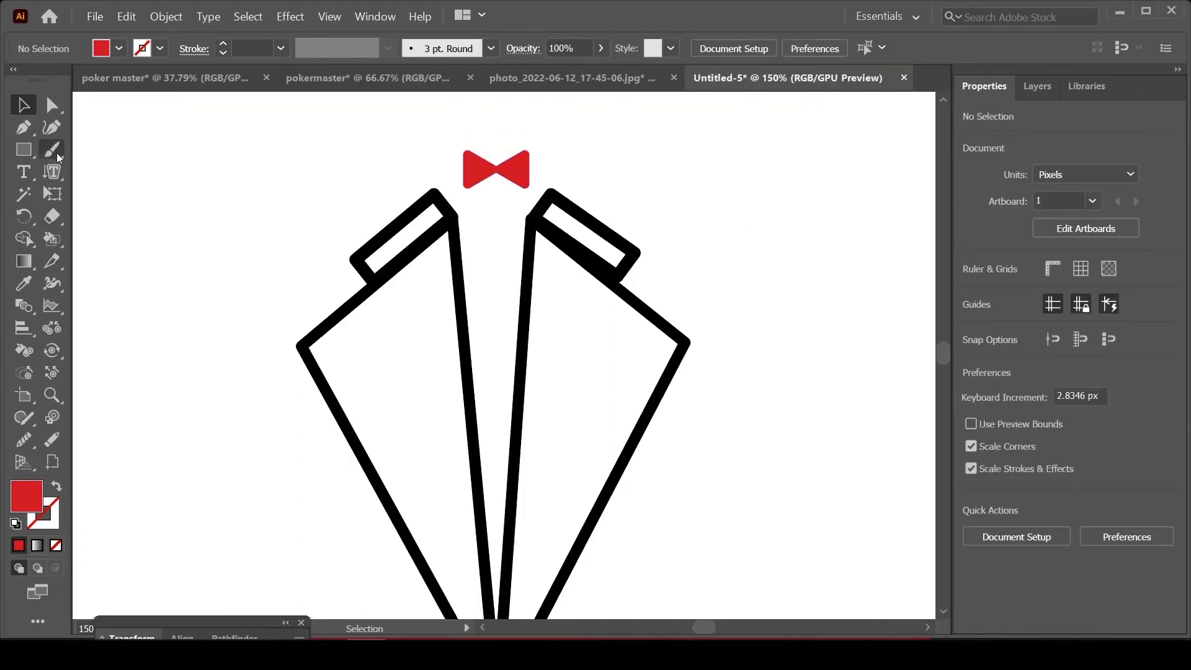
Draw a red rectangle about 39 × 60 px to the right of the lapels and fully round its two upper corners
click(25, 150)
drag(734, 167, 804, 276)
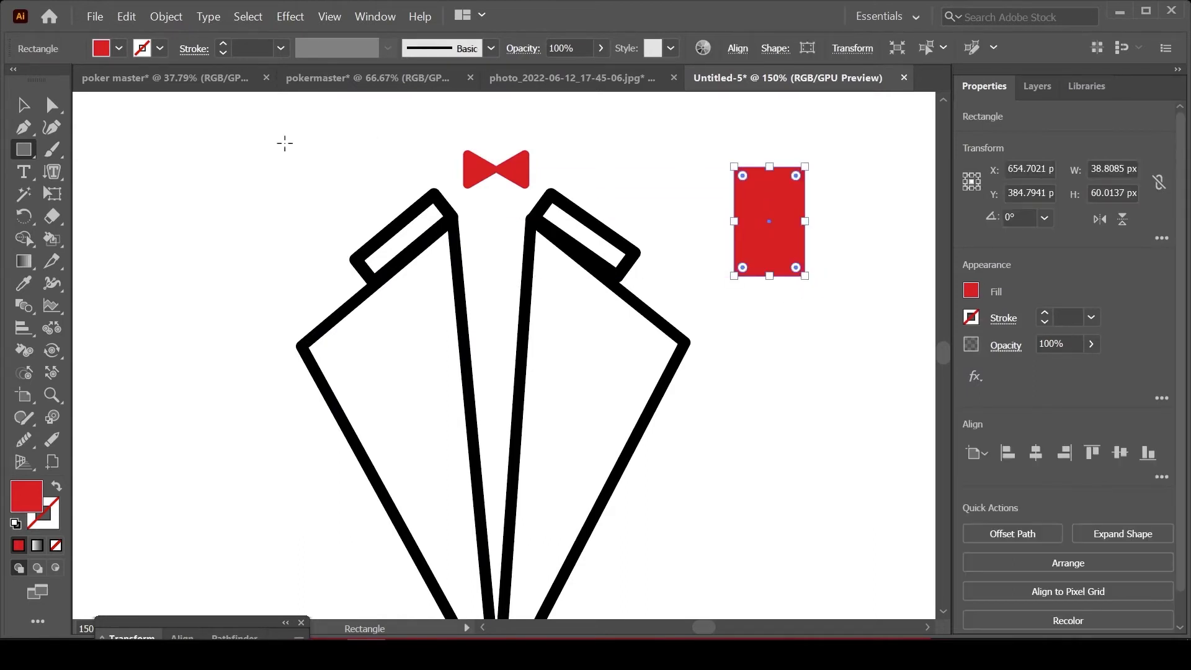
click(52, 105)
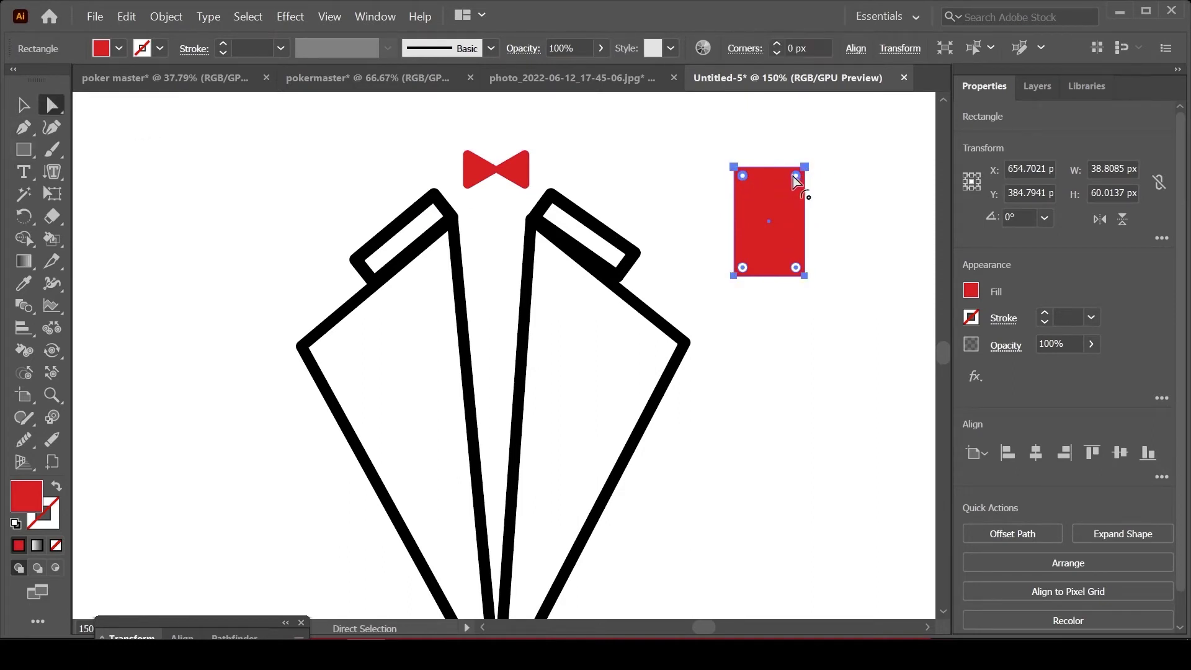
drag(796, 180, 764, 246)
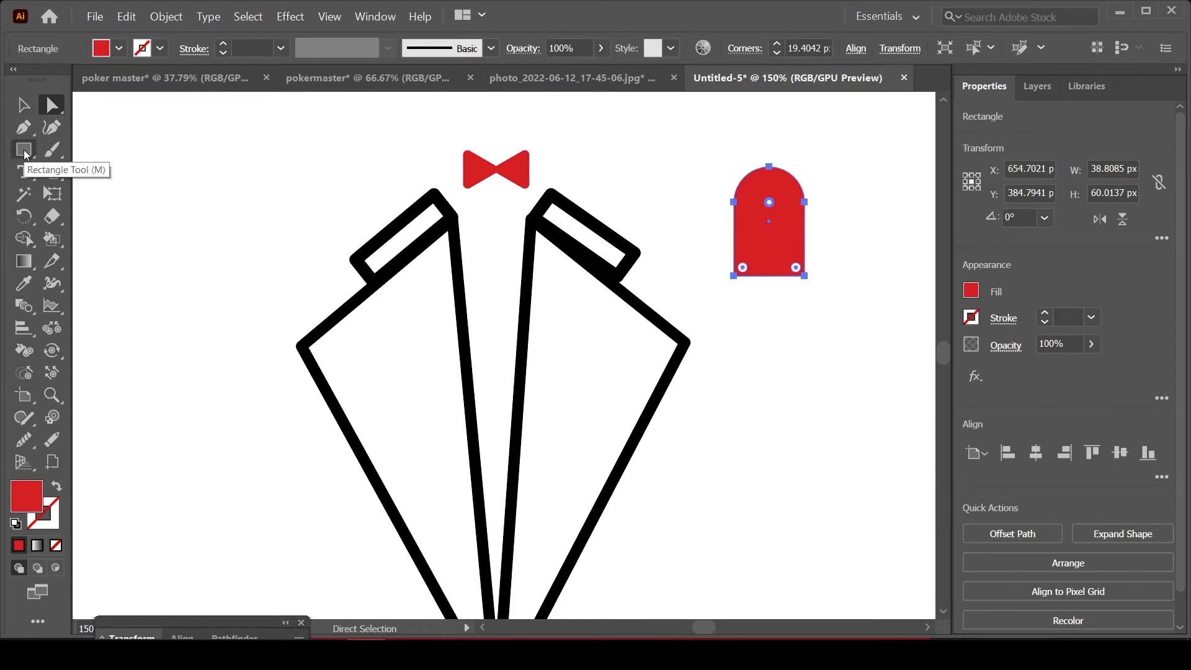
click(24, 104)
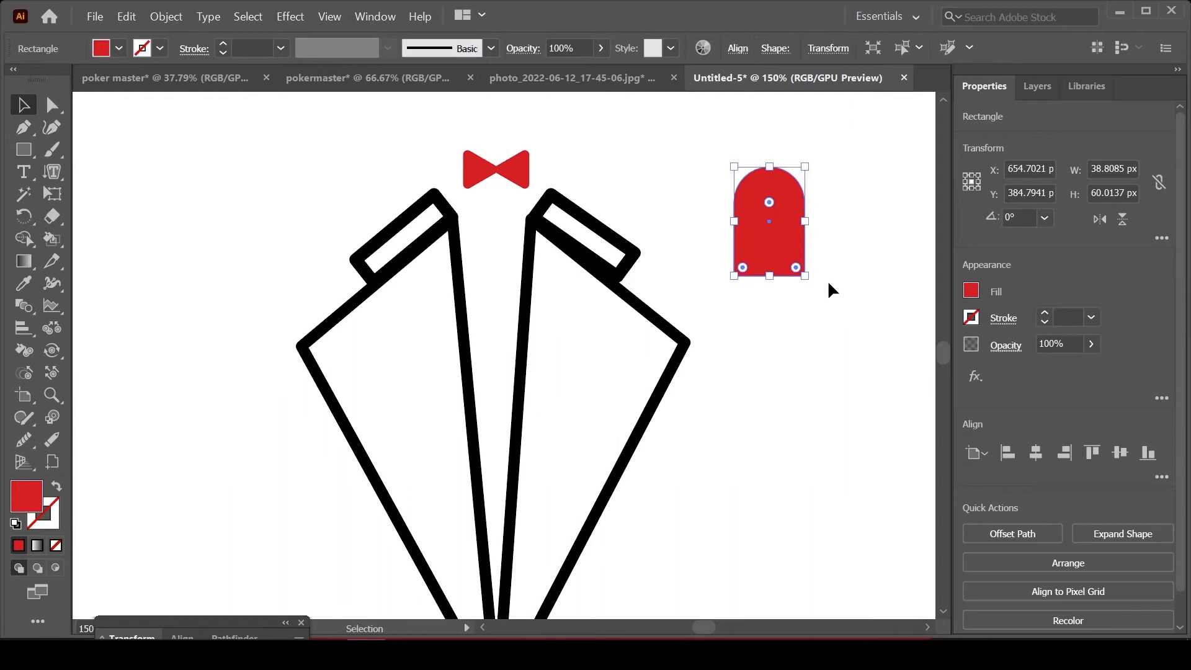
Duplicate the rounded shape, rotate the copy to 270° and align it with the original's lower-left corner to form a heart
alt+drag(779, 247, 814, 247)
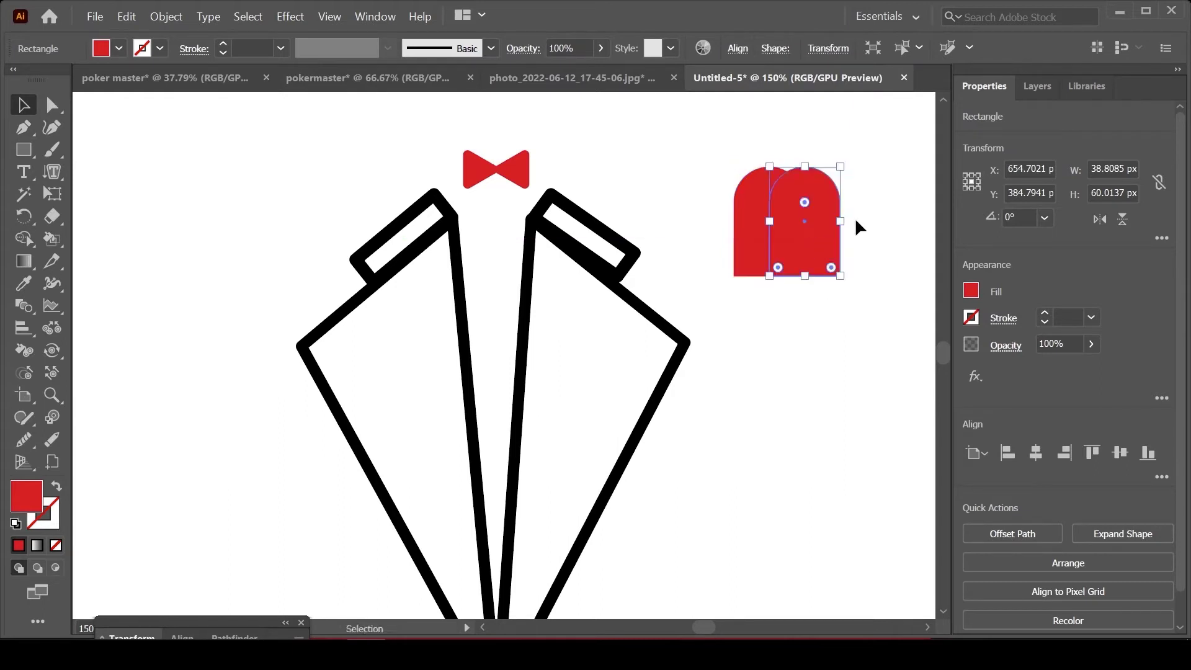
drag(849, 163, 884, 268)
drag(824, 236, 827, 248)
drag(857, 188, 864, 196)
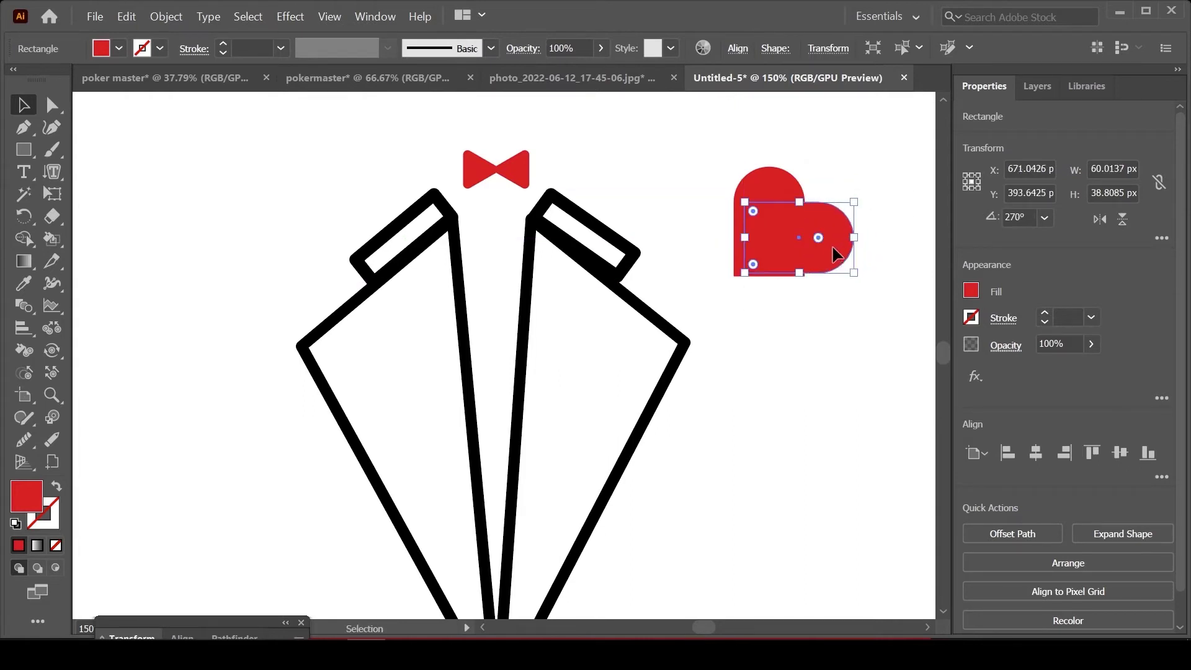
drag(833, 248, 826, 258)
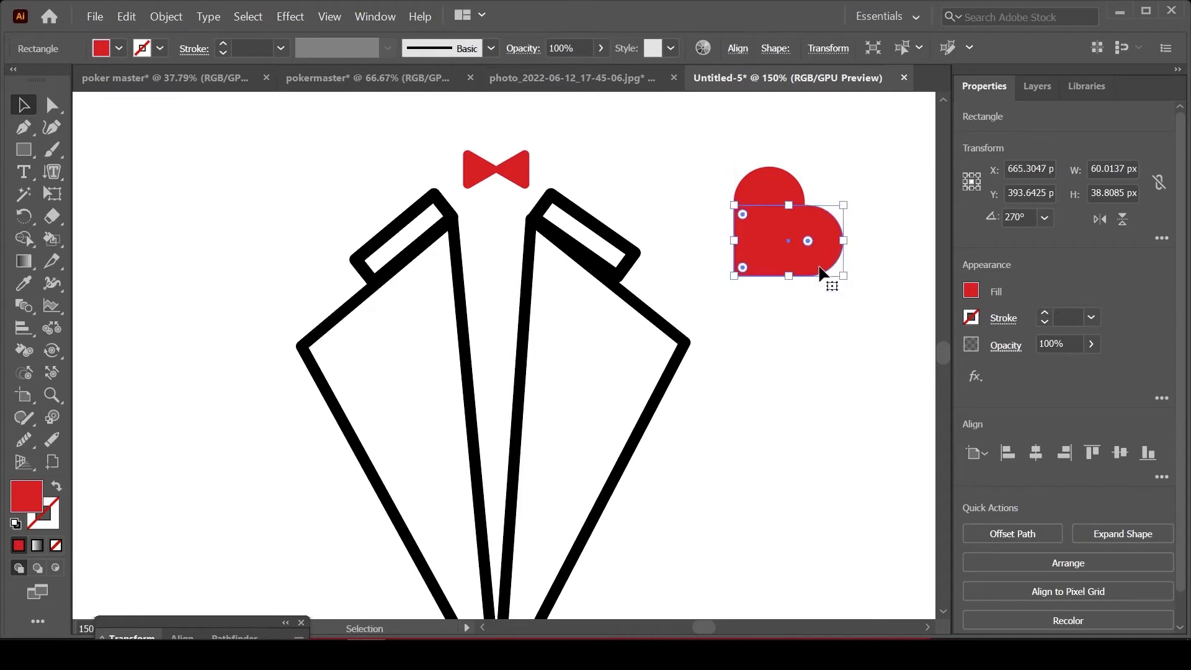
Unite the two shapes into one heart, then shrink it to about 18 px and place it, rotated, in the left lapel's outer corner
key(ctrl+a)
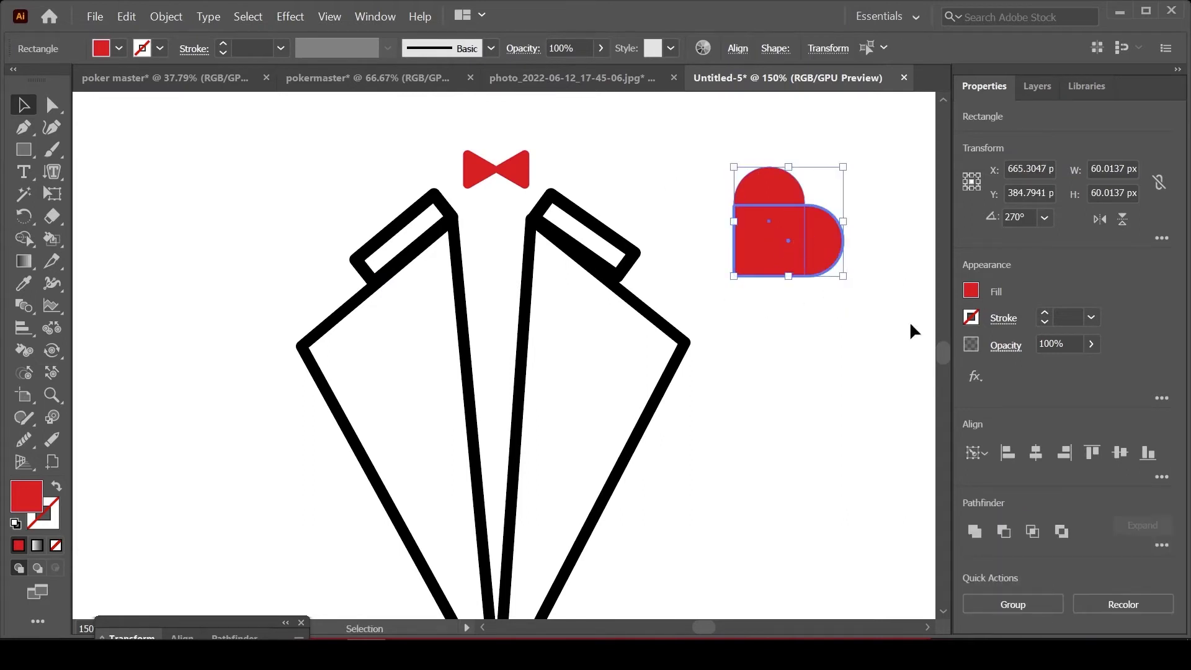
click(975, 532)
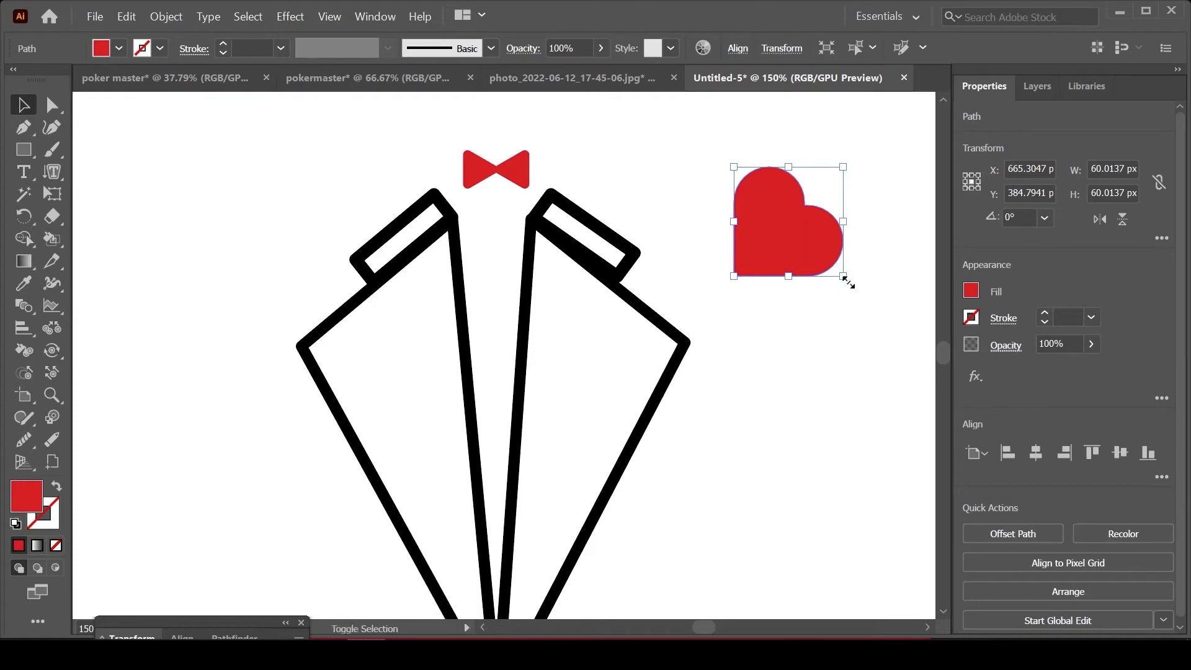
drag(843, 276, 348, 358)
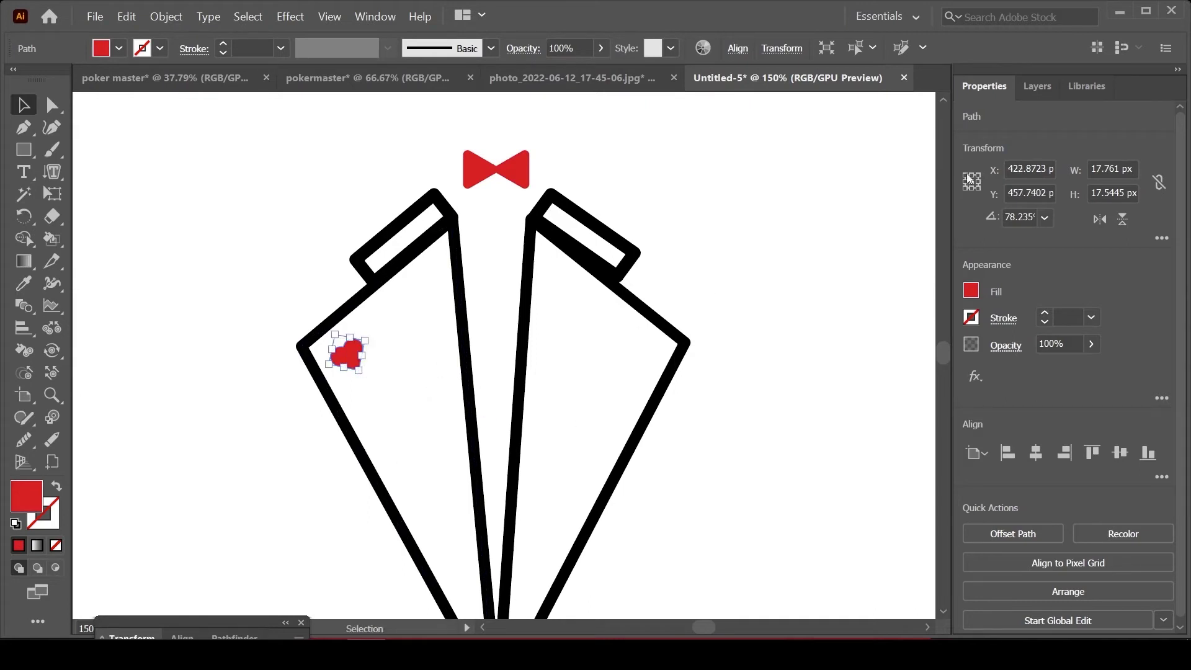
click(813, 221)
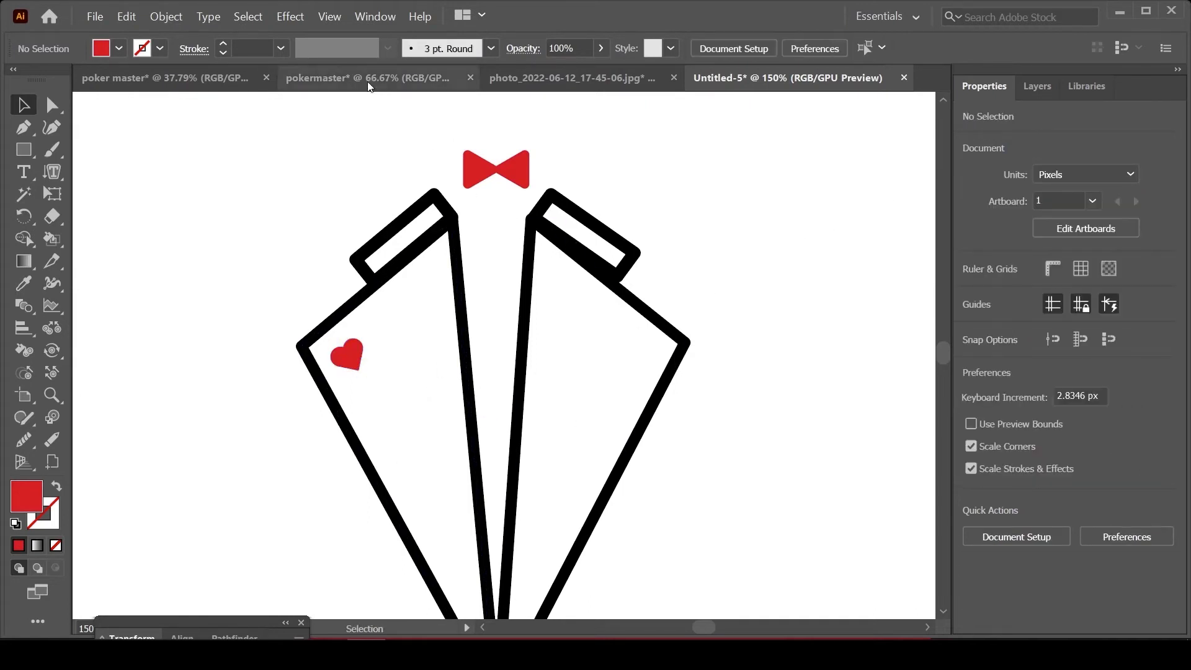
Copy the black club from the pokermaster document into Untitled-5 and place it, scaled to about 21 px, in the right lapel's outer corner
click(397, 77)
click(583, 229)
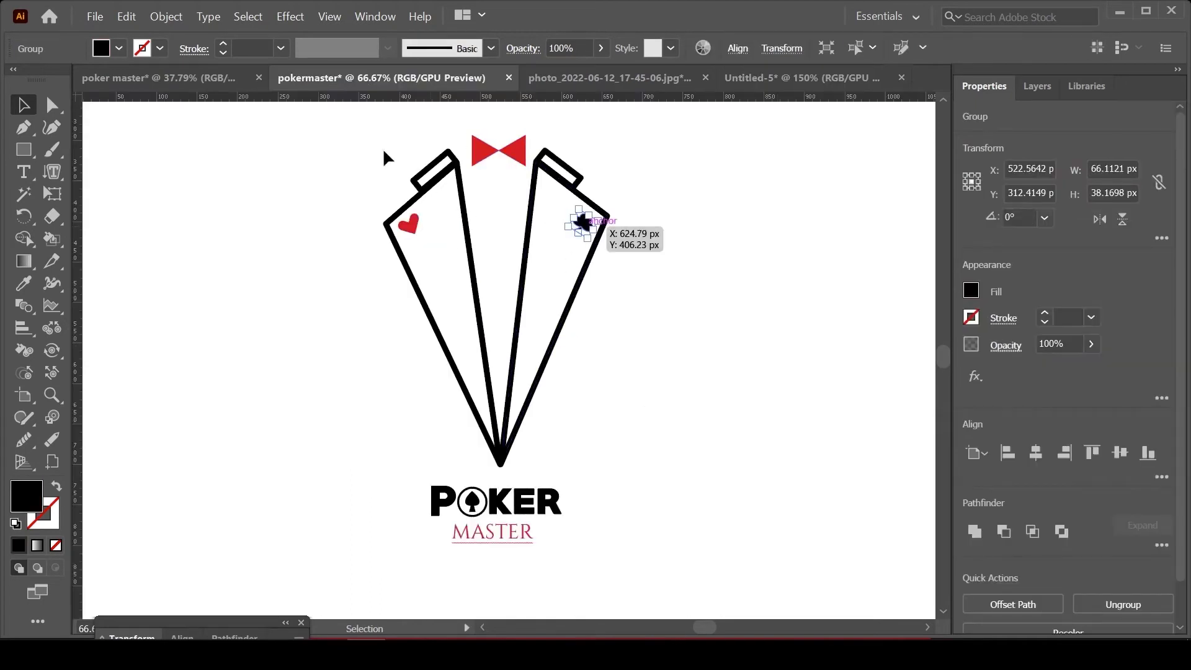
click(128, 17)
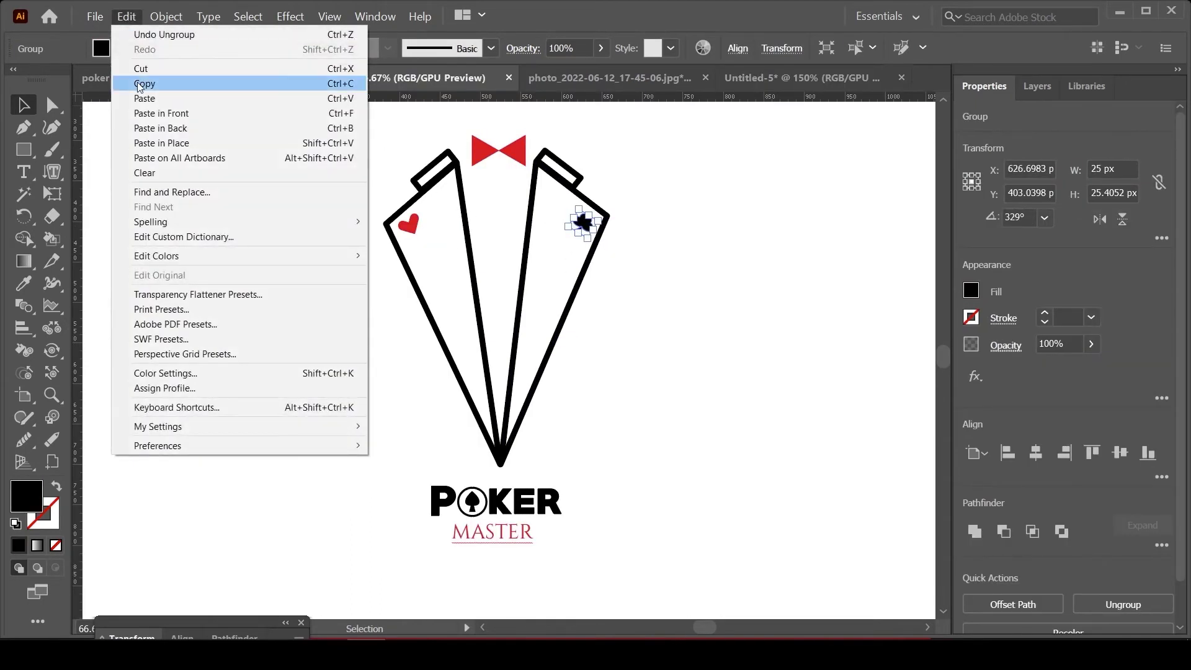
click(142, 83)
click(778, 79)
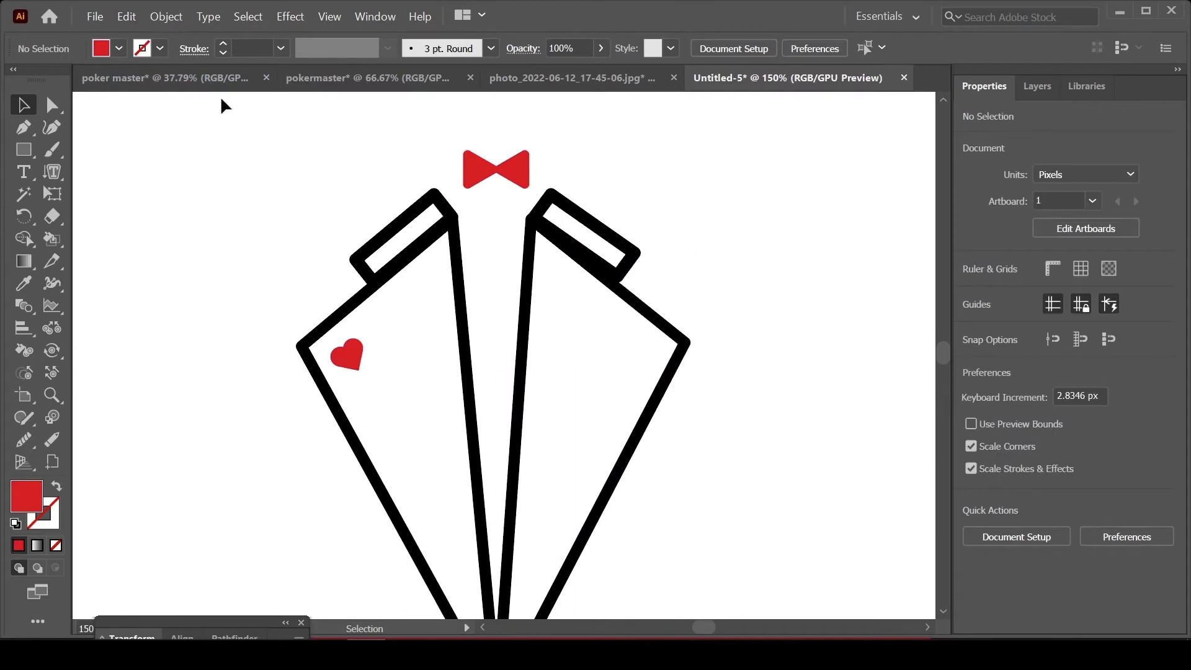
click(126, 19)
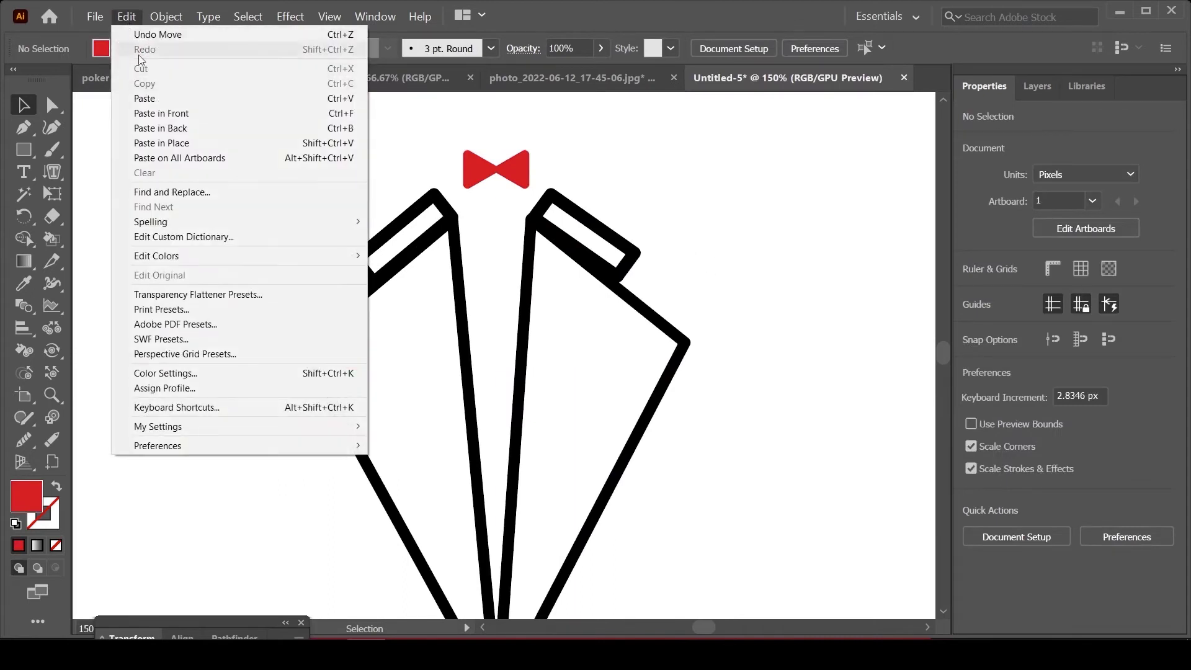
click(176, 115)
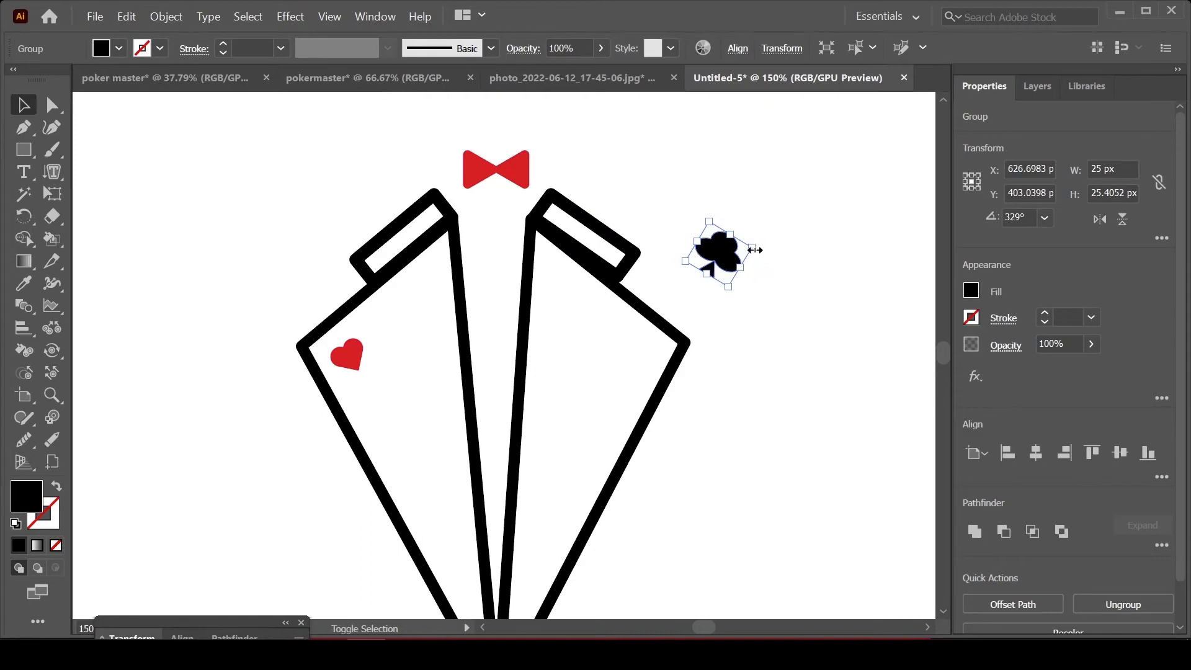
drag(751, 248, 643, 351)
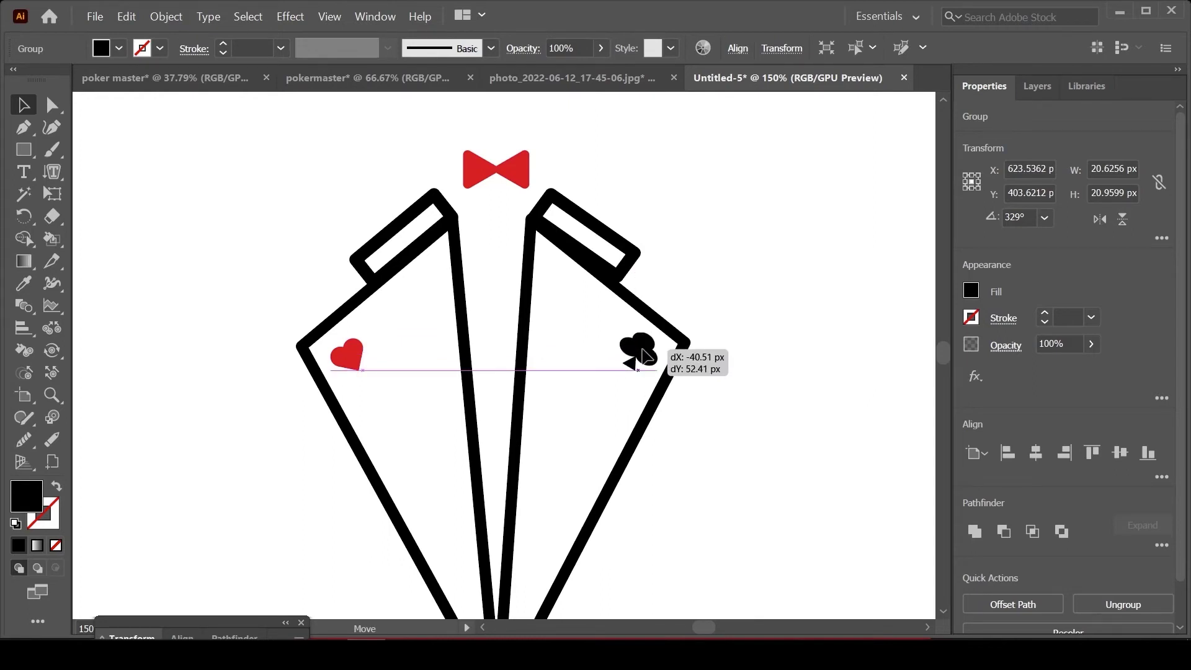
drag(645, 354, 645, 355)
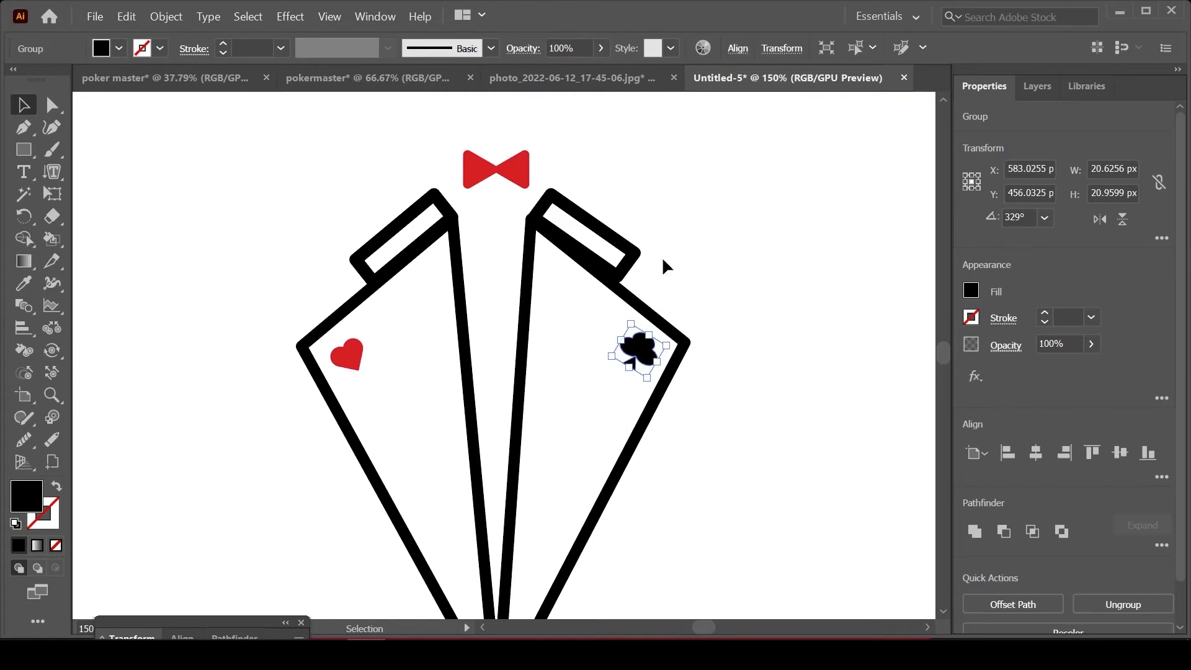
Rotate the right collar piece very slightly clockwise along the lapel's upper edge
click(632, 261)
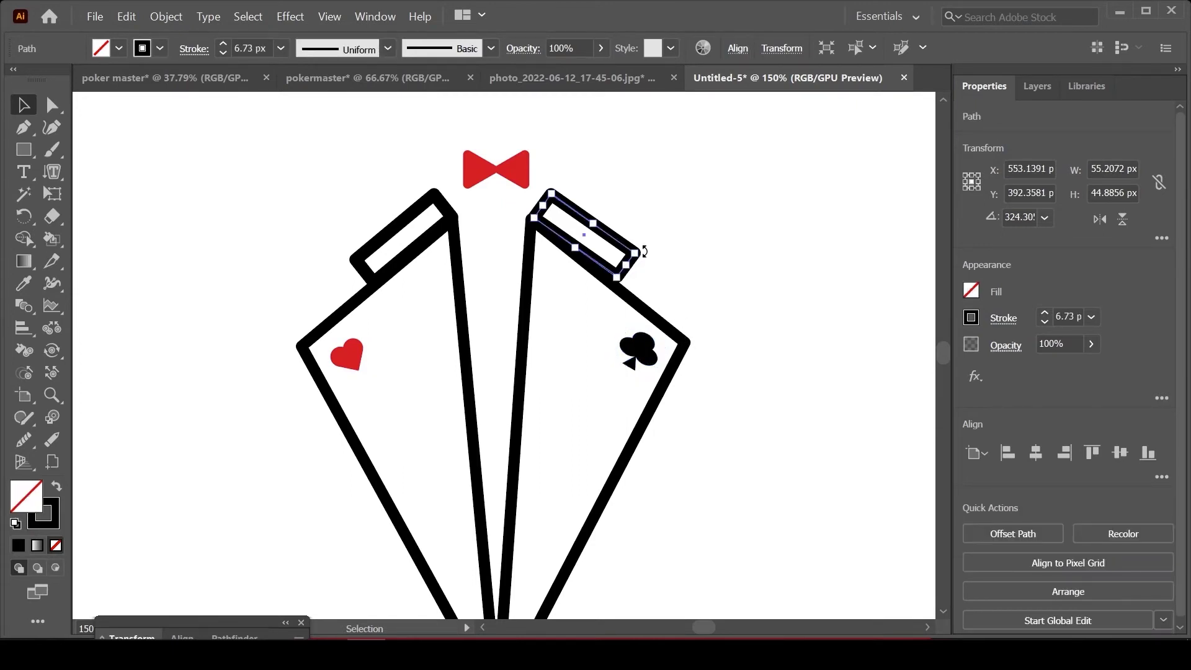
drag(643, 251, 643, 252)
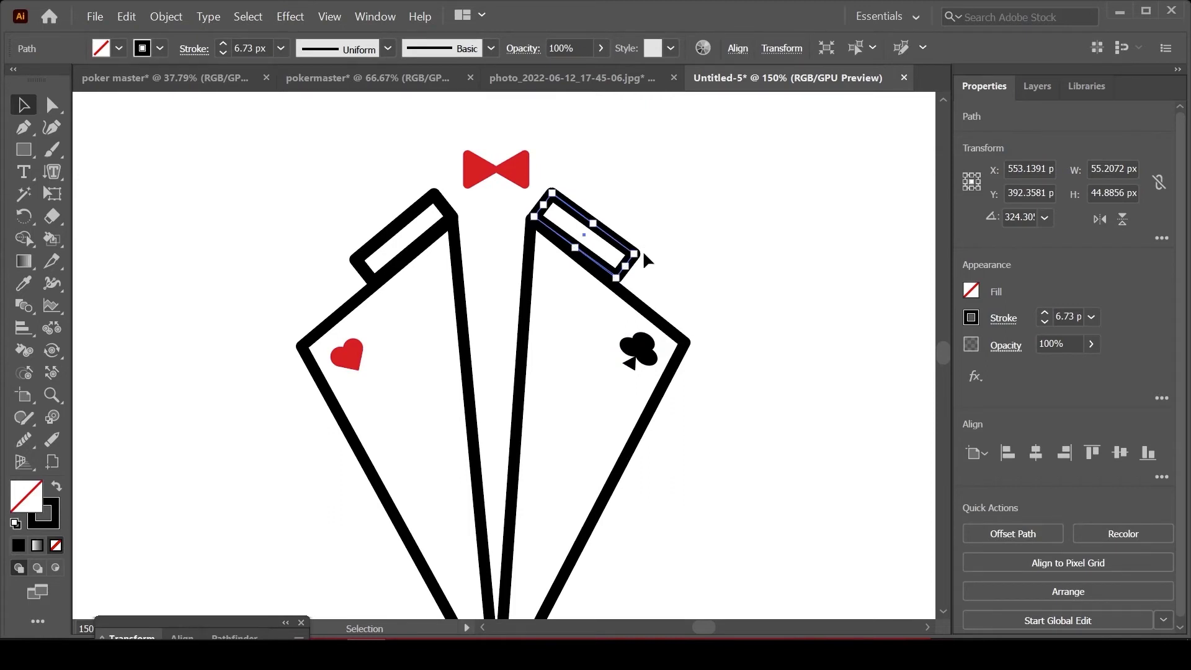
click(680, 257)
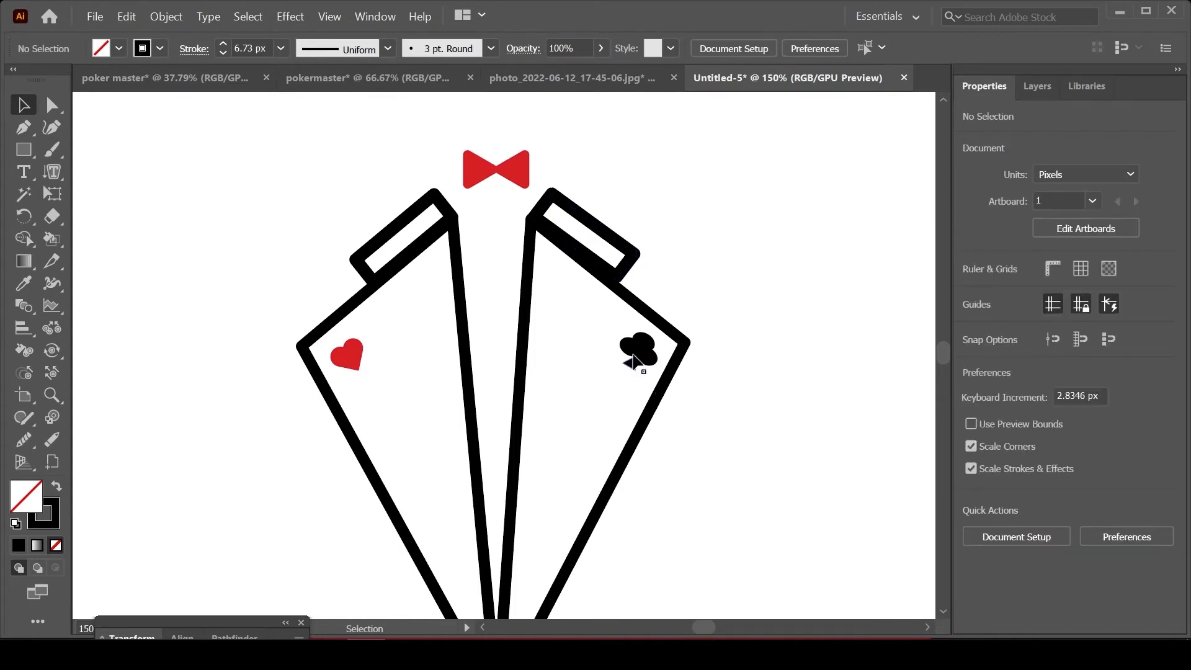
drag(633, 354, 635, 355)
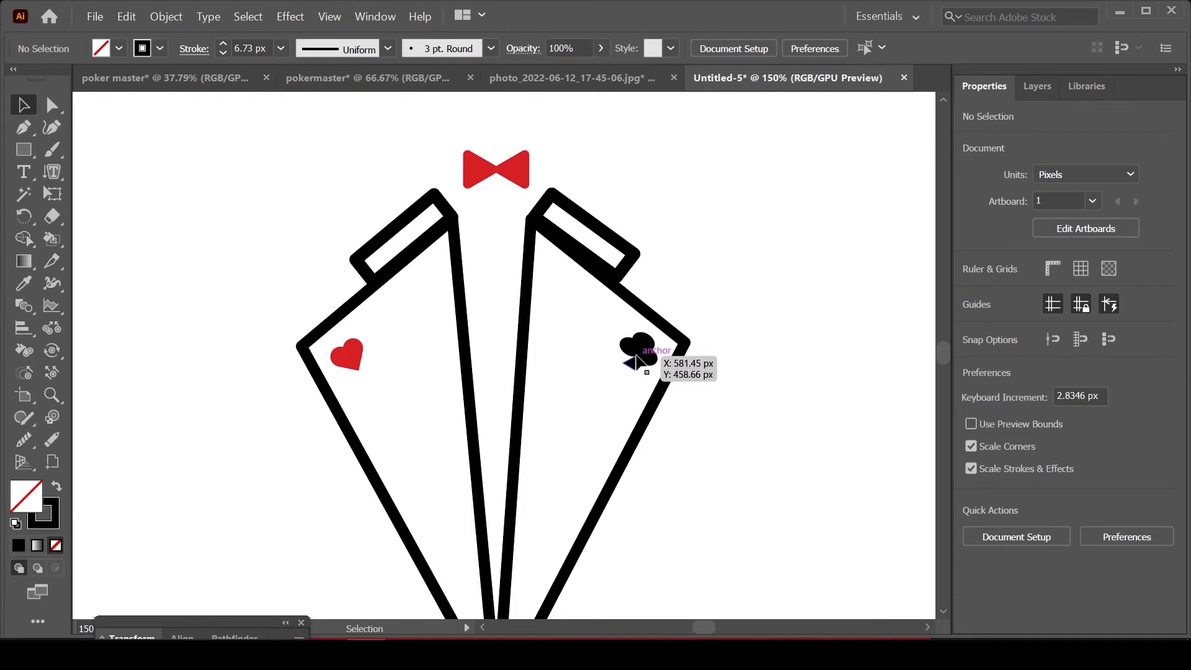
Draw a circle about 20 px across to the right of the bow tie, with a black fill and no stroke
click(23, 150)
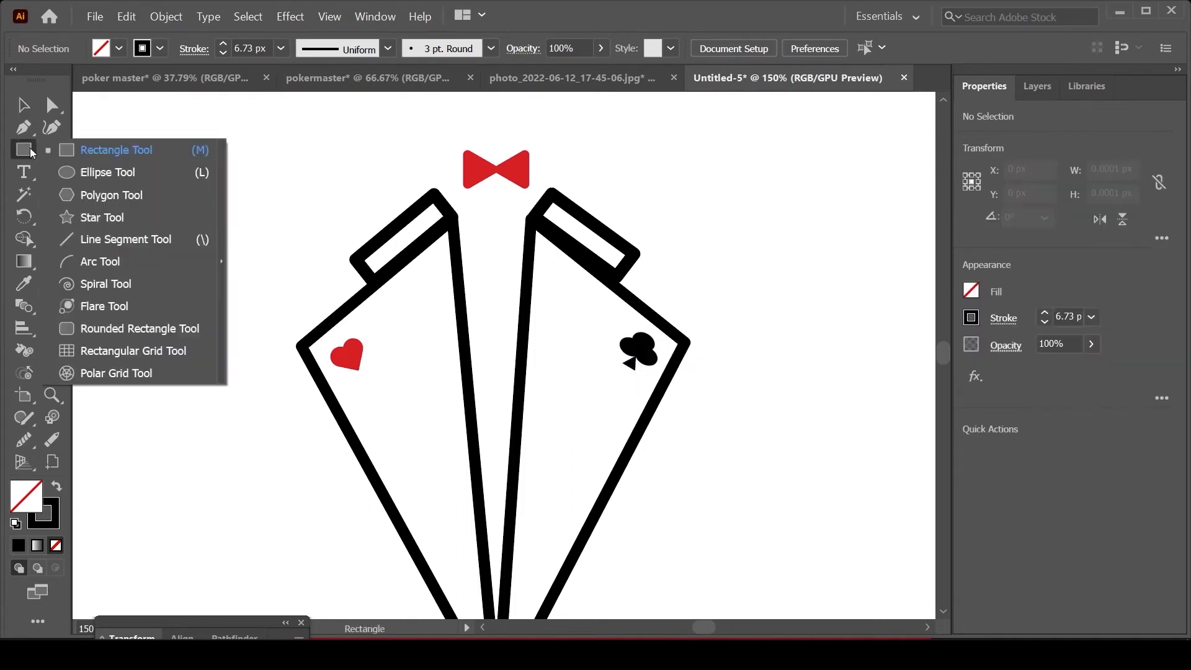
click(69, 175)
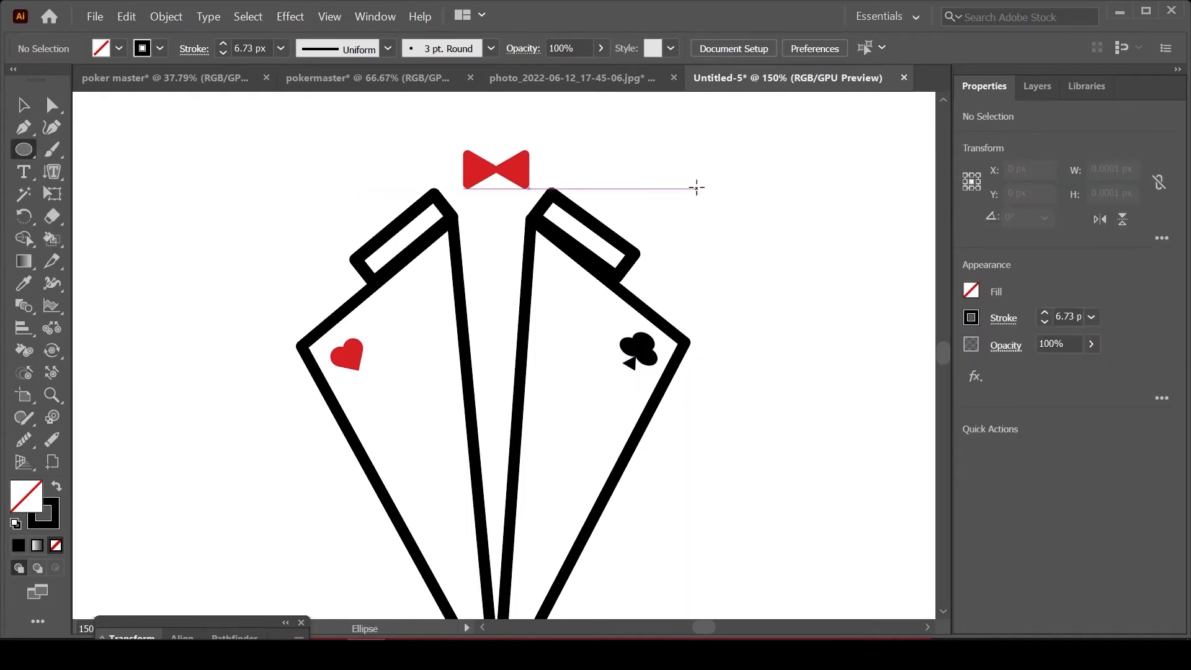
drag(700, 181, 740, 219)
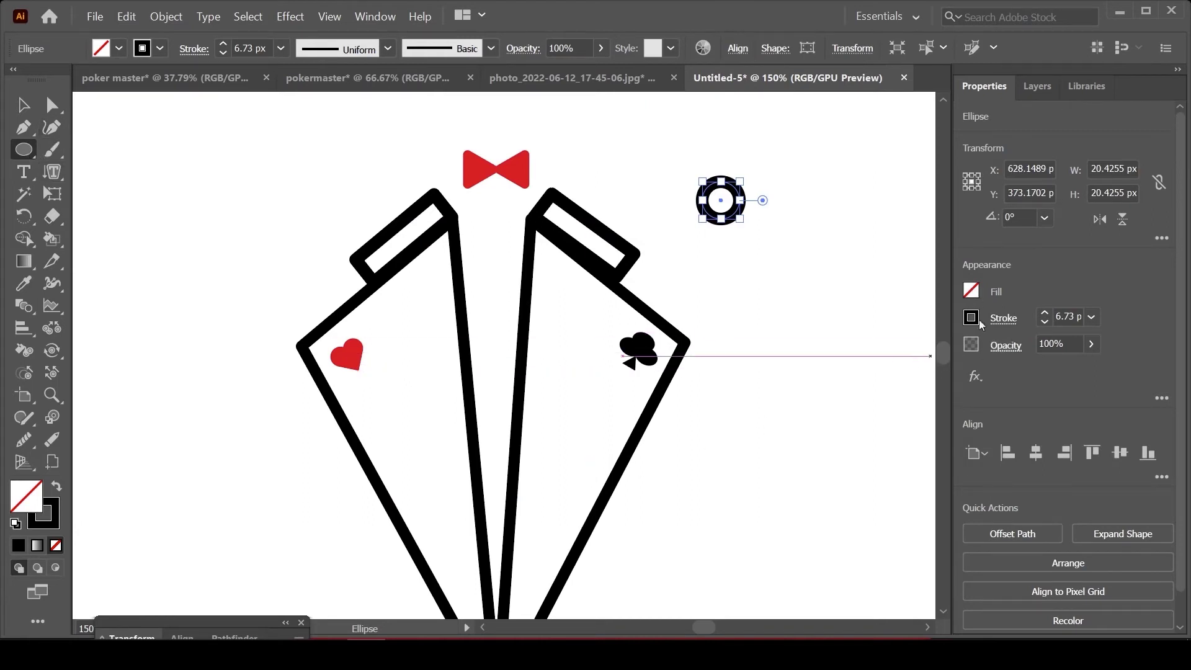
click(972, 290)
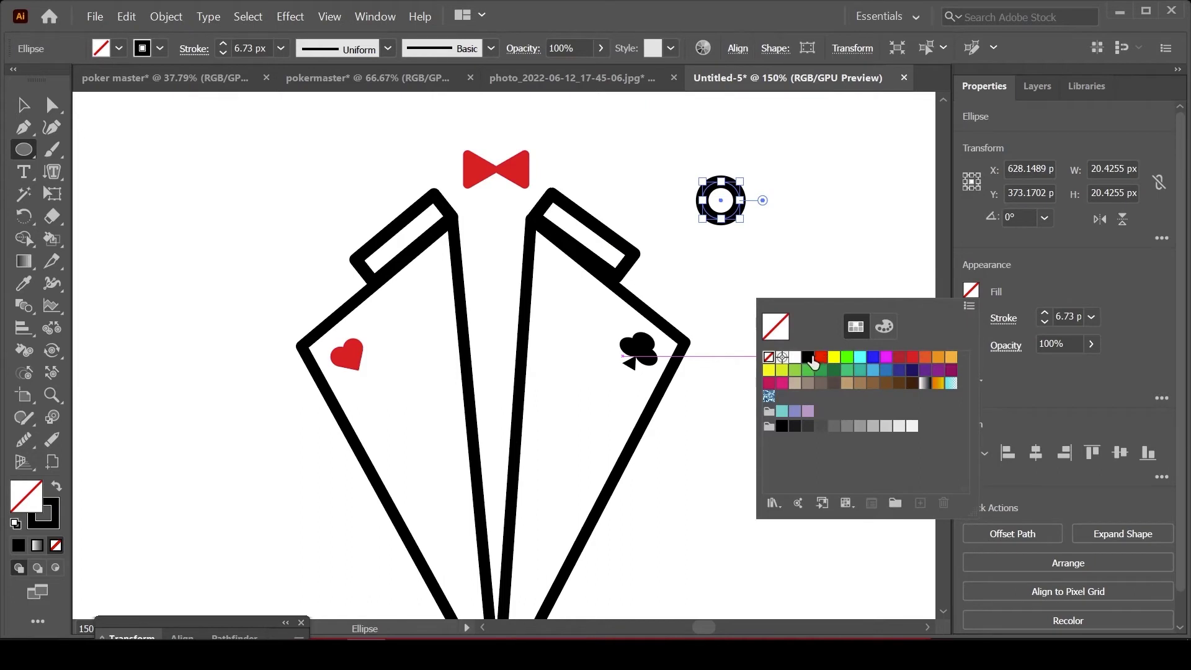
click(808, 358)
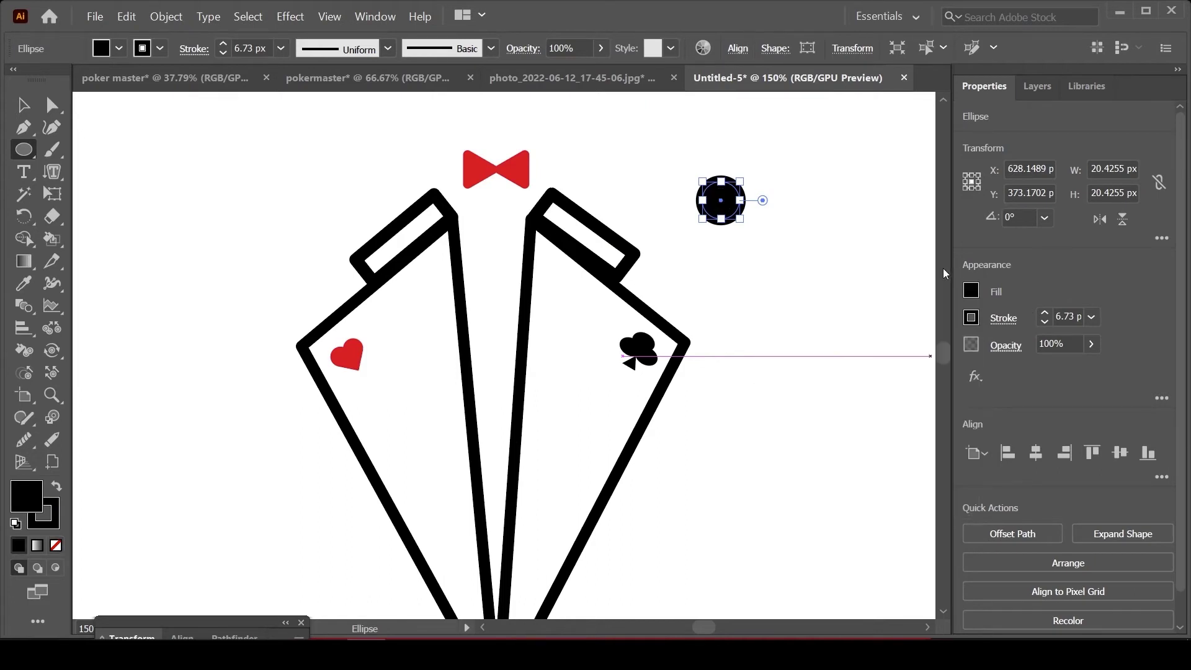
click(972, 318)
click(806, 388)
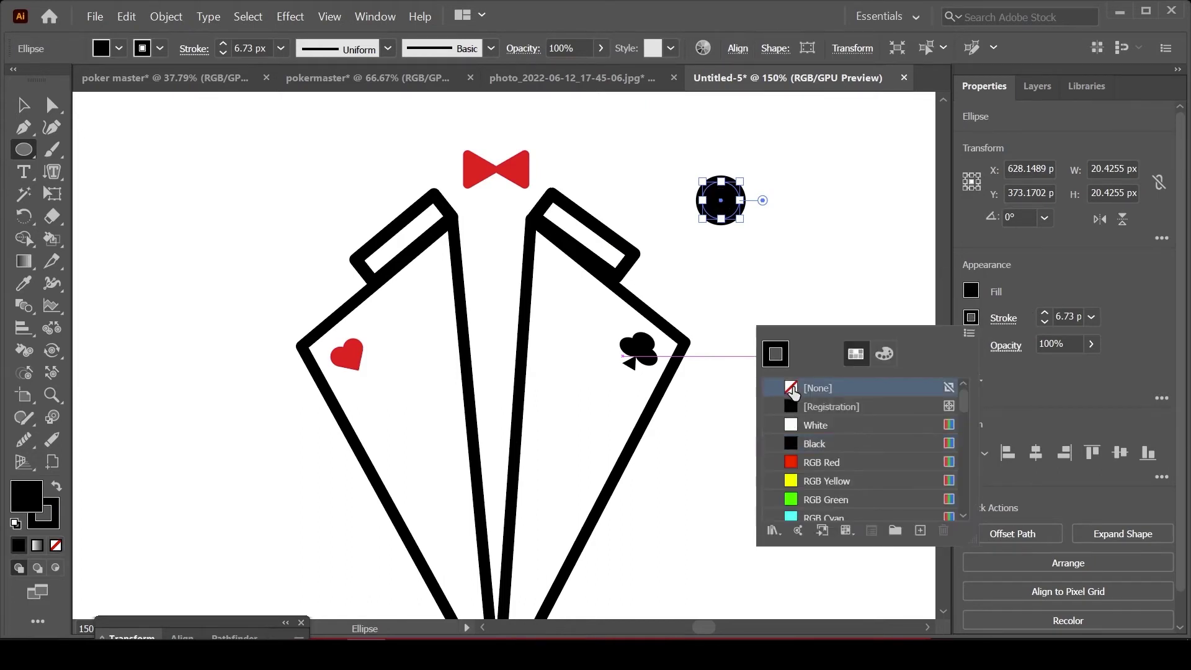
key(v)
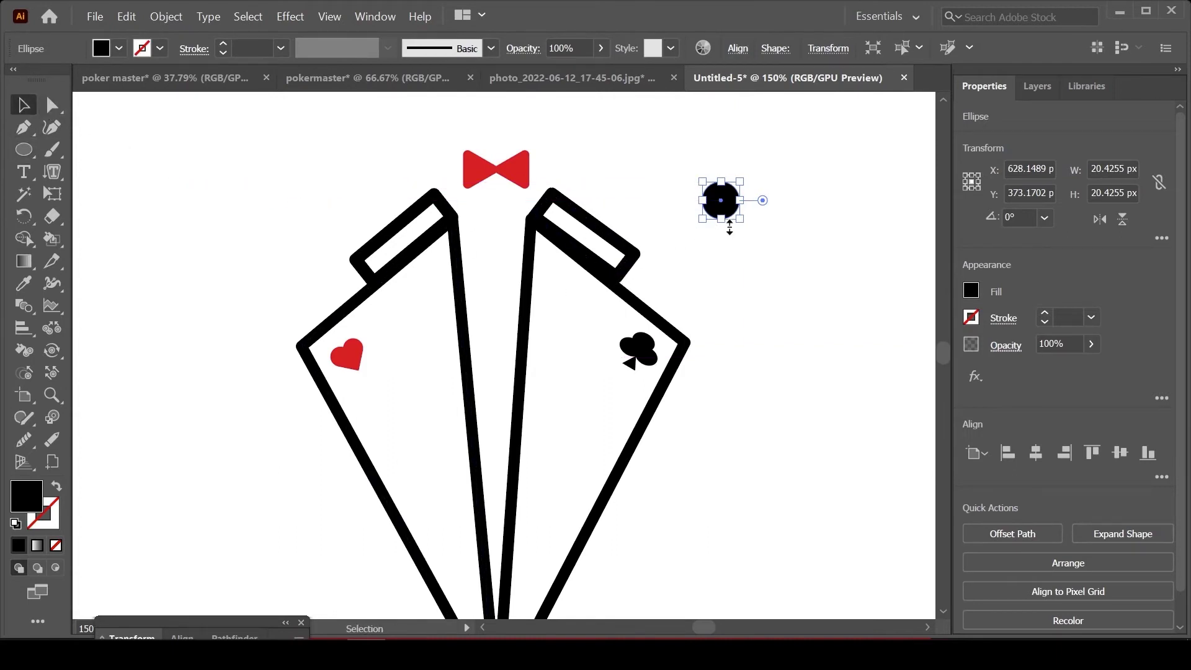
Build a practice club from three merged copies of the circle with a small stem, and delete it
drag(719, 207, 744, 186)
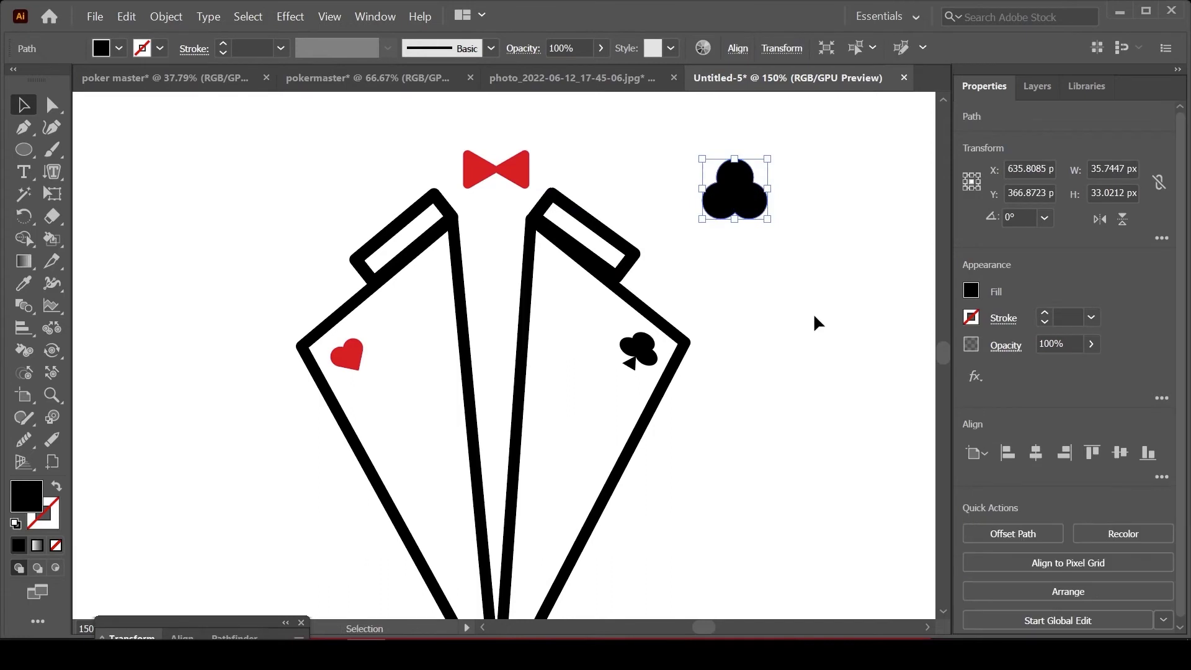
click(797, 282)
drag(685, 145, 834, 258)
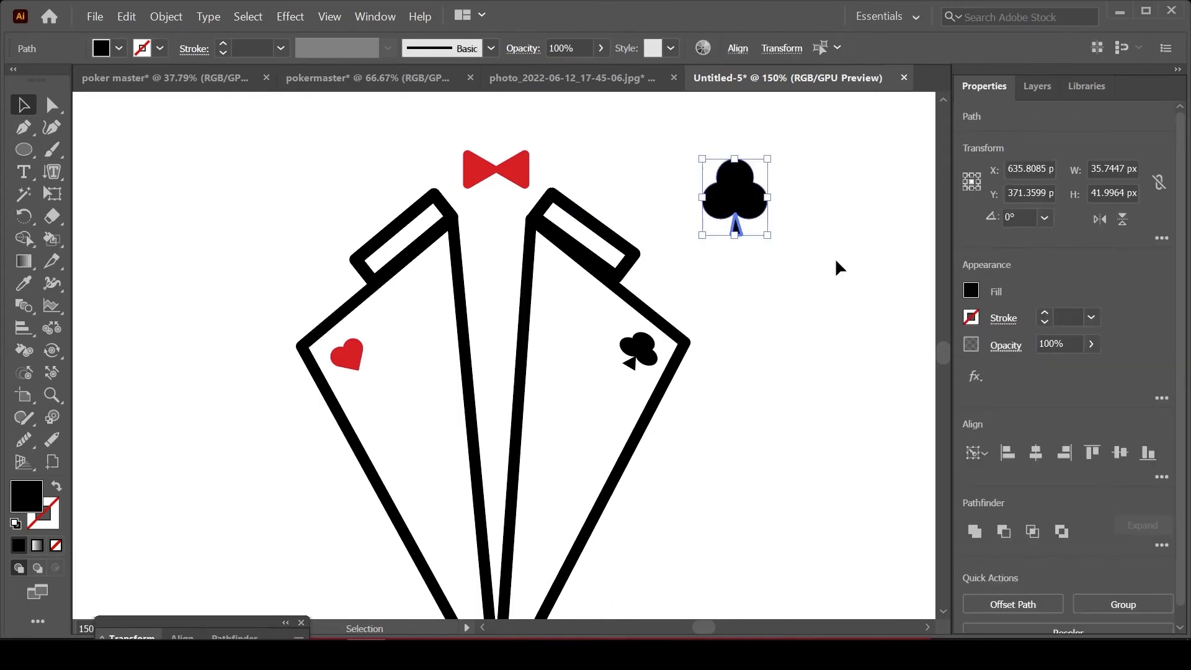
click(835, 258)
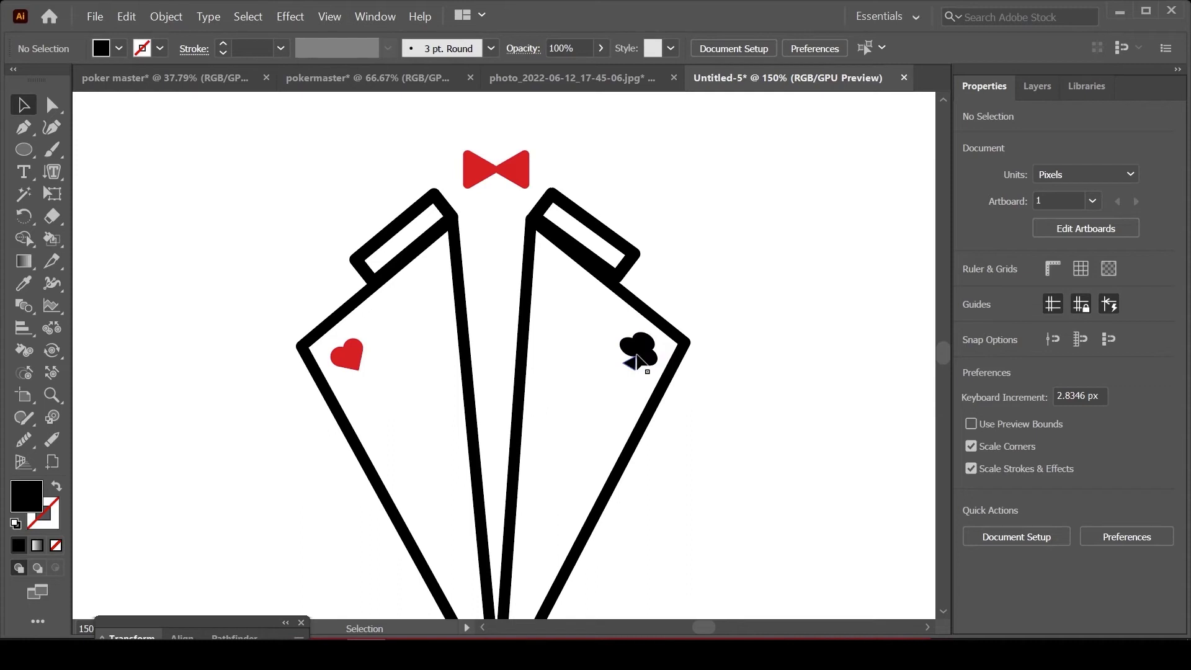
Add the text "Poker" on the artboard just below the tip of the lapels
key(ctrl+0)
key(shift+x)
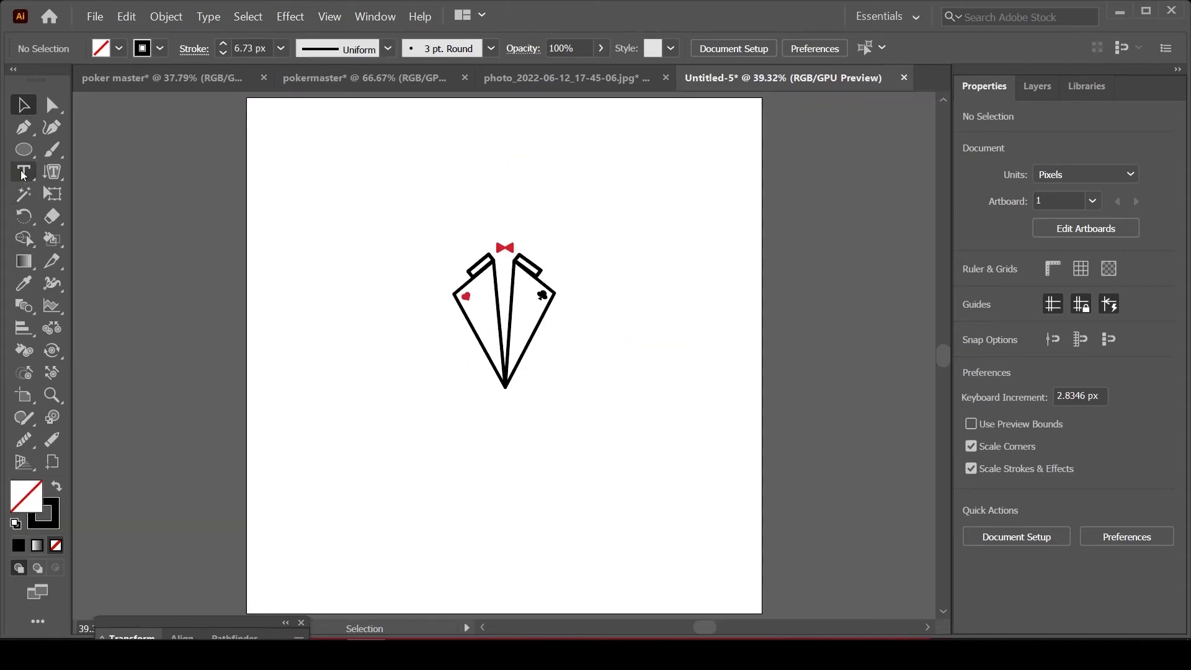
click(25, 174)
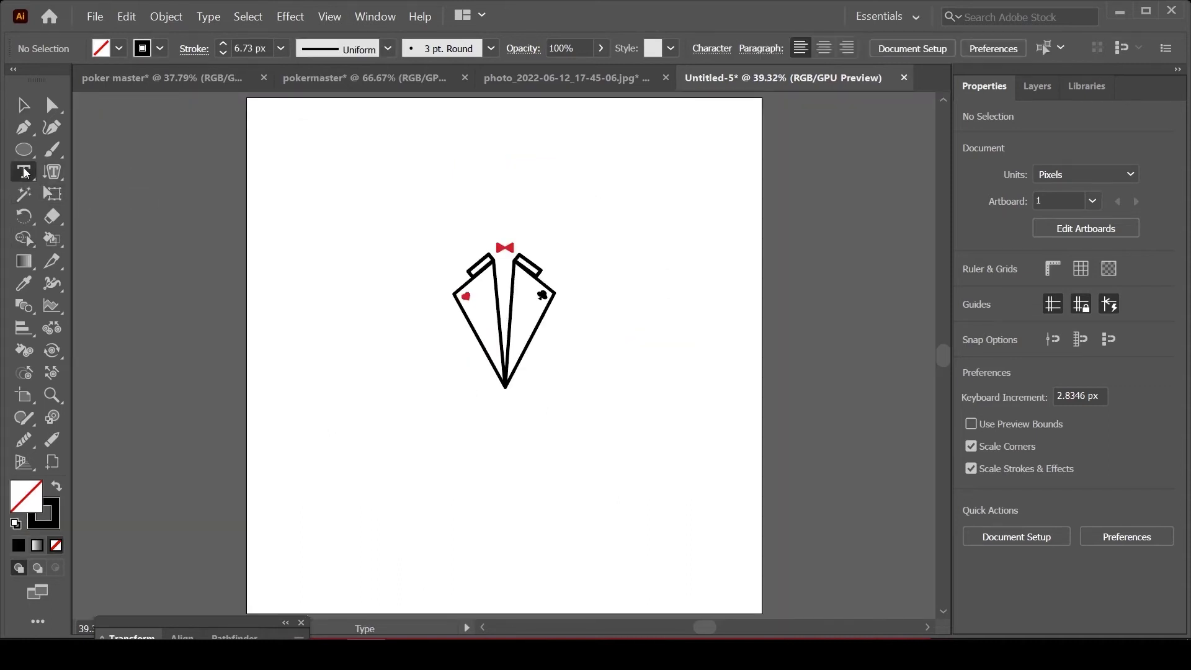
click(491, 441)
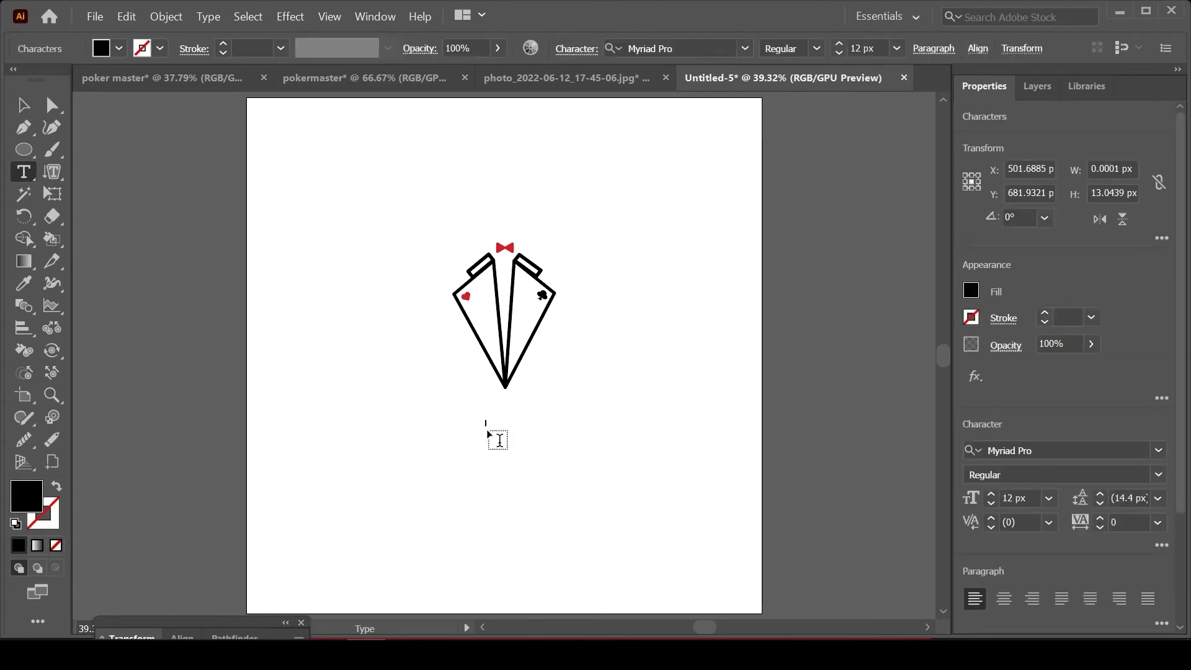
text(Poker)
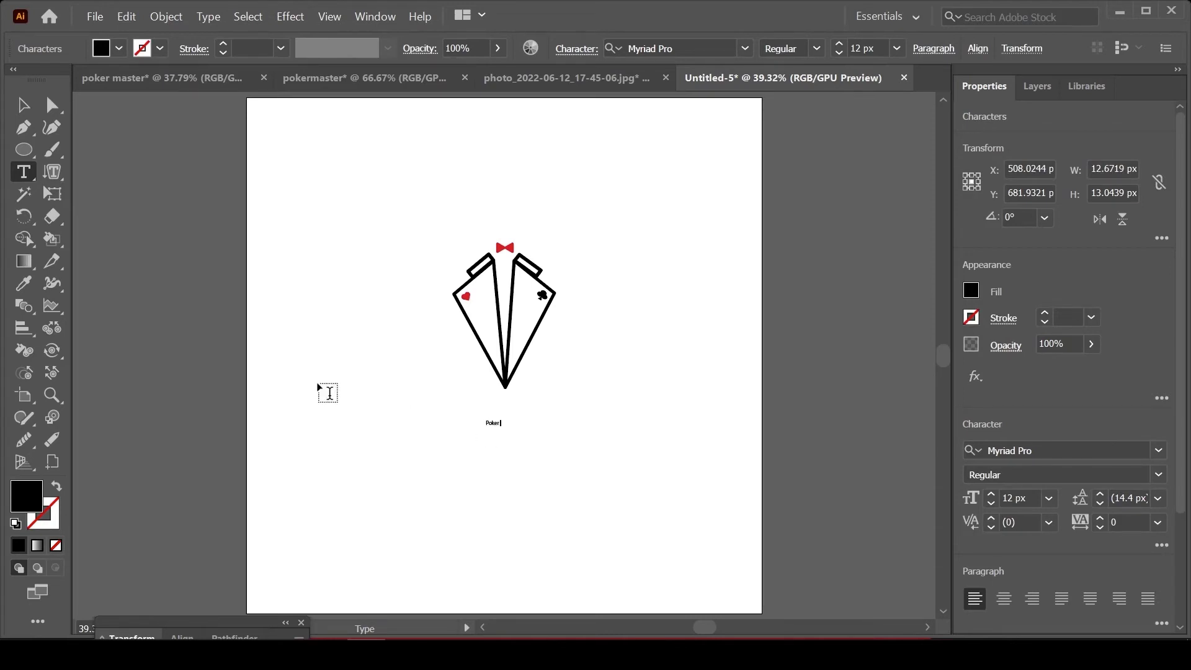
click(20, 105)
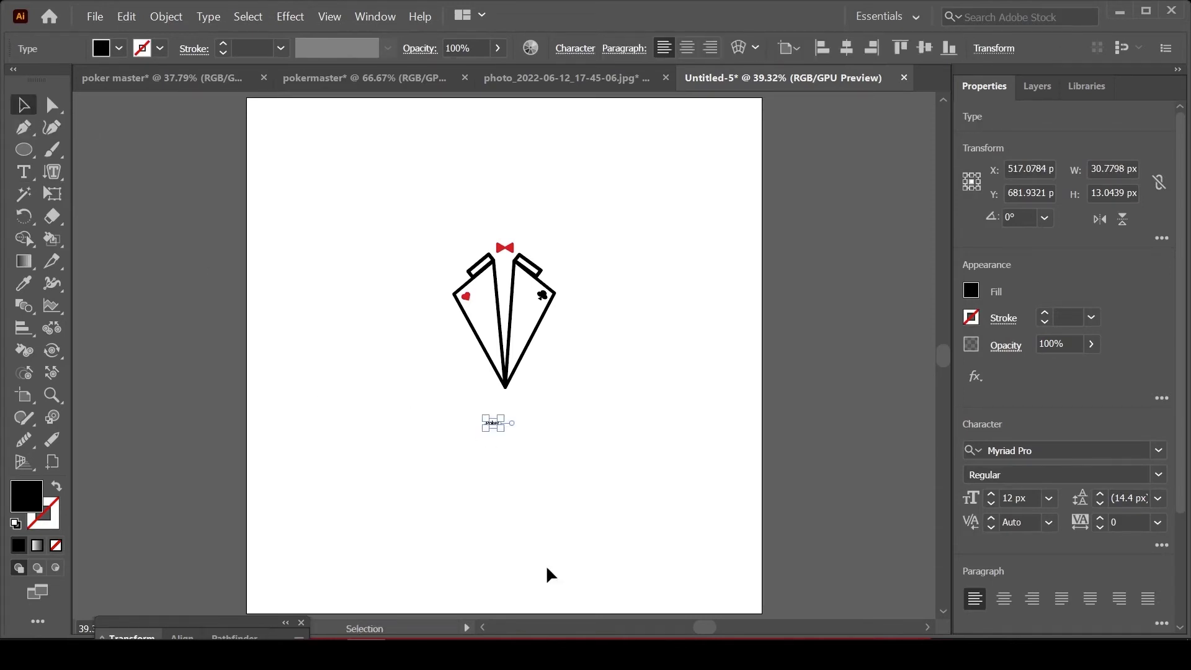
Set the Poker text to 72 px in the PRIMETIME Regular font
click(1159, 476)
click(1160, 484)
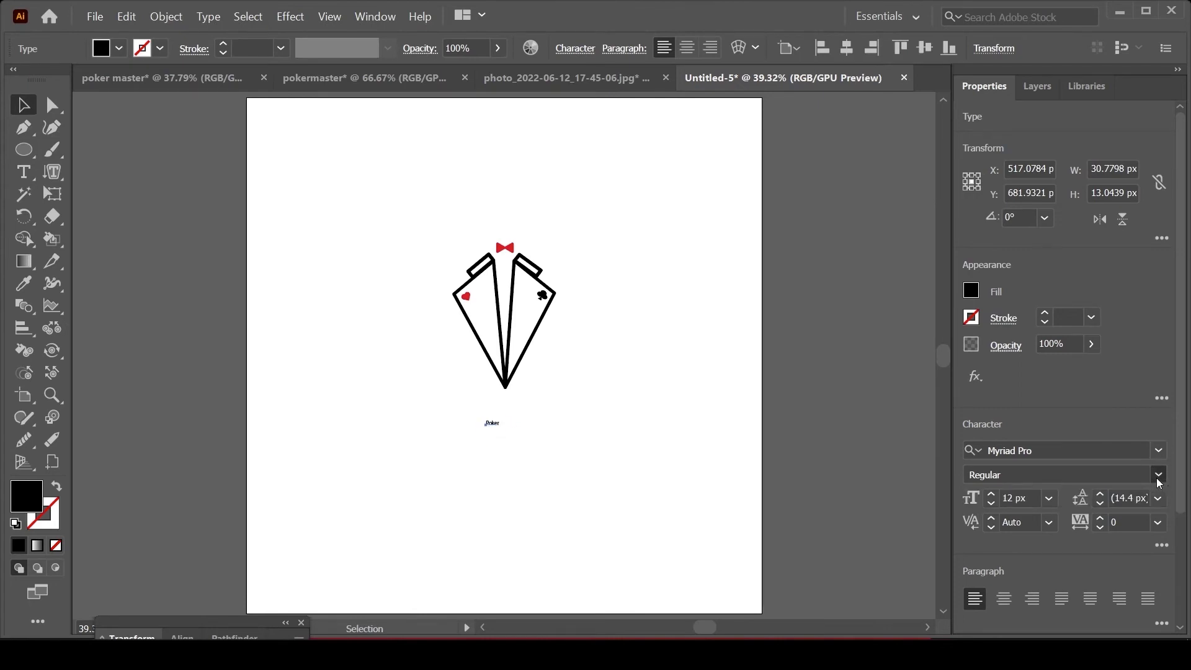
click(1050, 499)
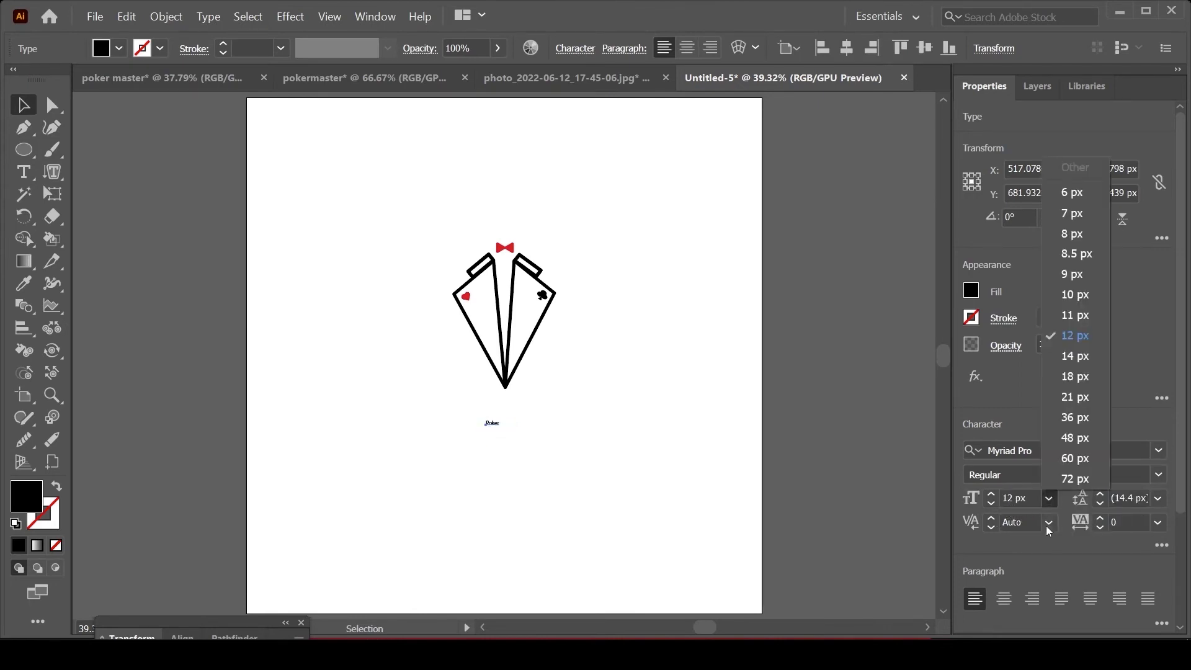
click(1073, 479)
click(1159, 456)
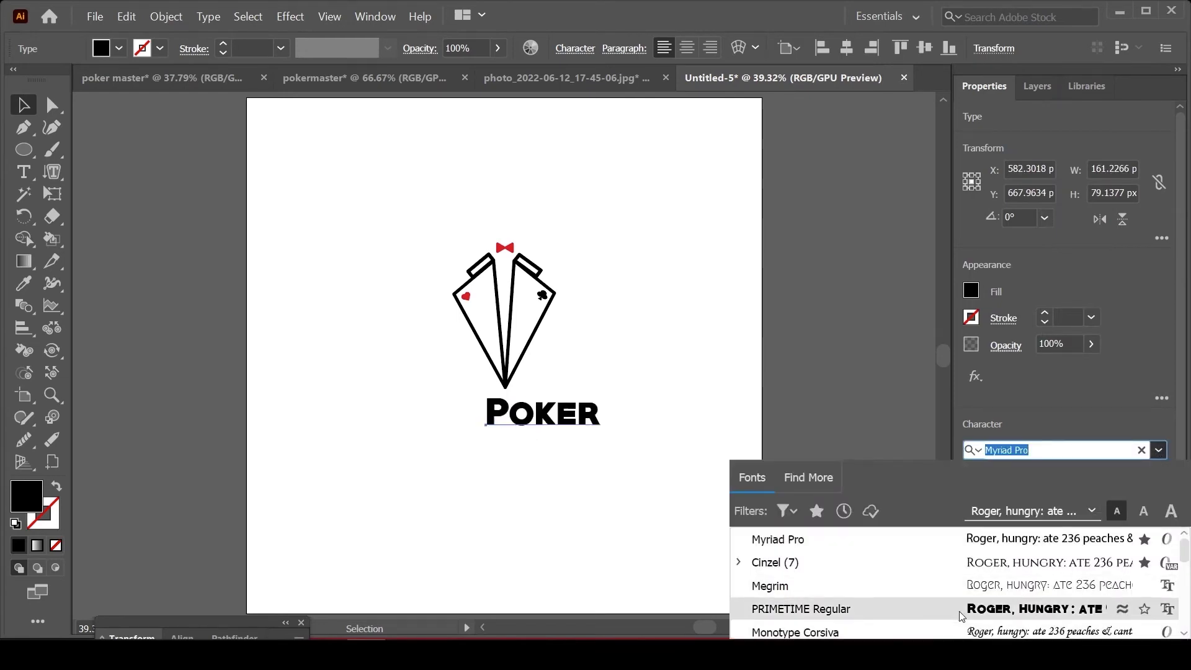
click(1034, 614)
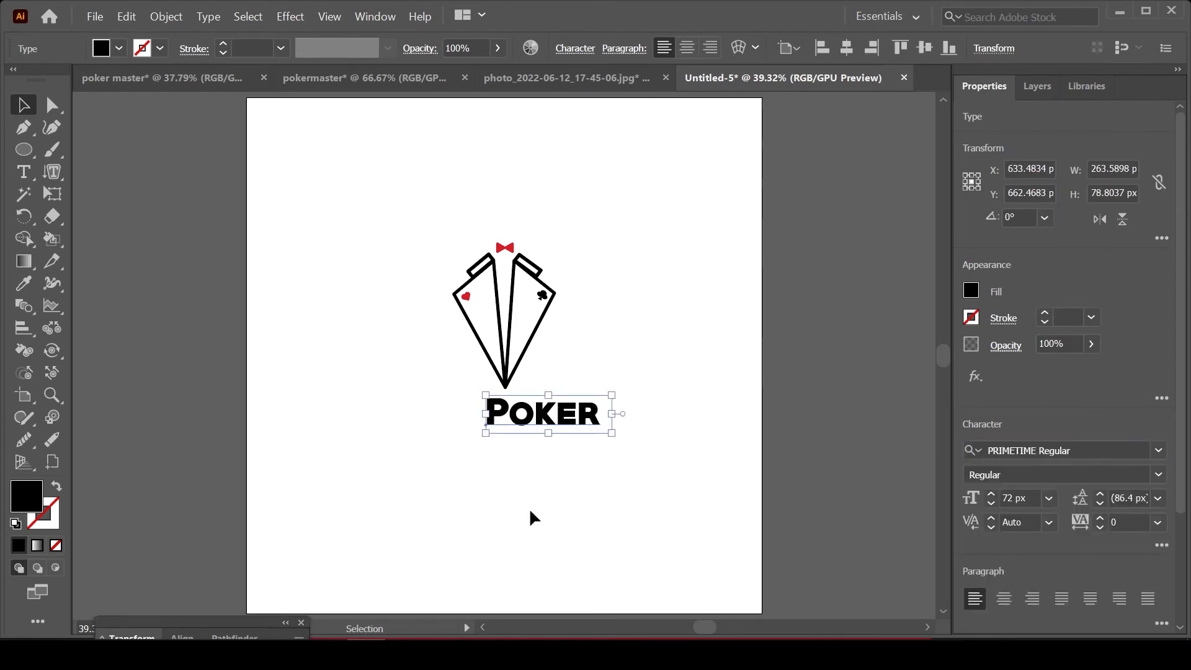
Scale the Poker text down to about 55.4 px beneath the lapels' tip and convert it to outlines
drag(546, 419, 511, 416)
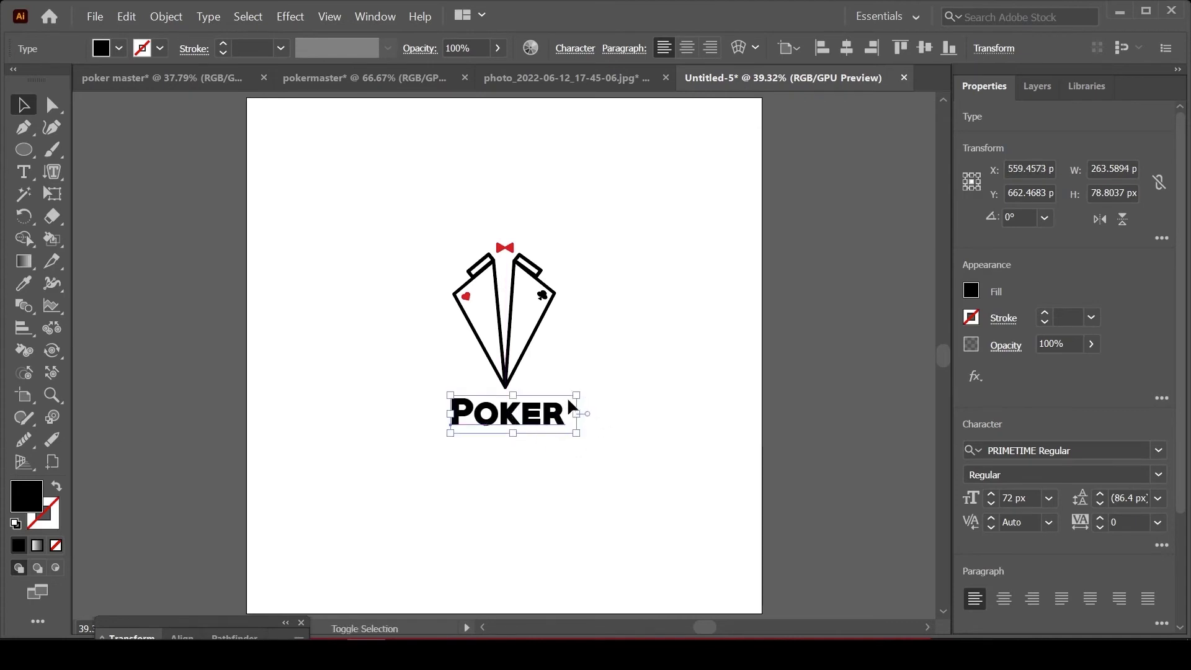
drag(574, 395, 504, 408)
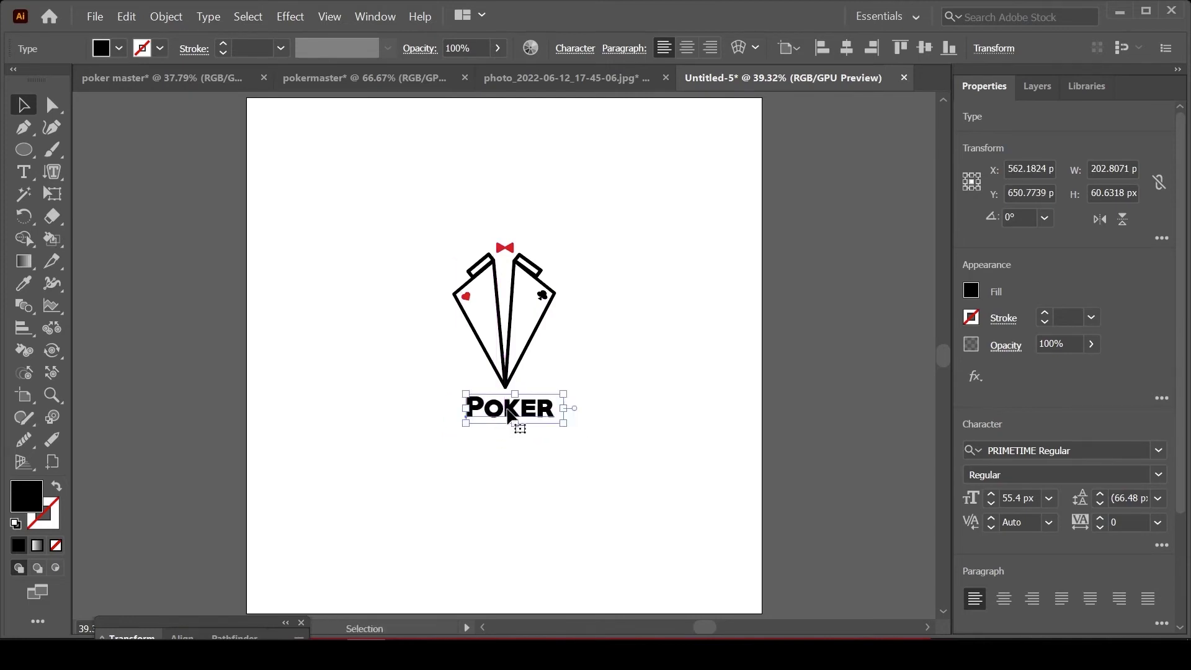
click(166, 16)
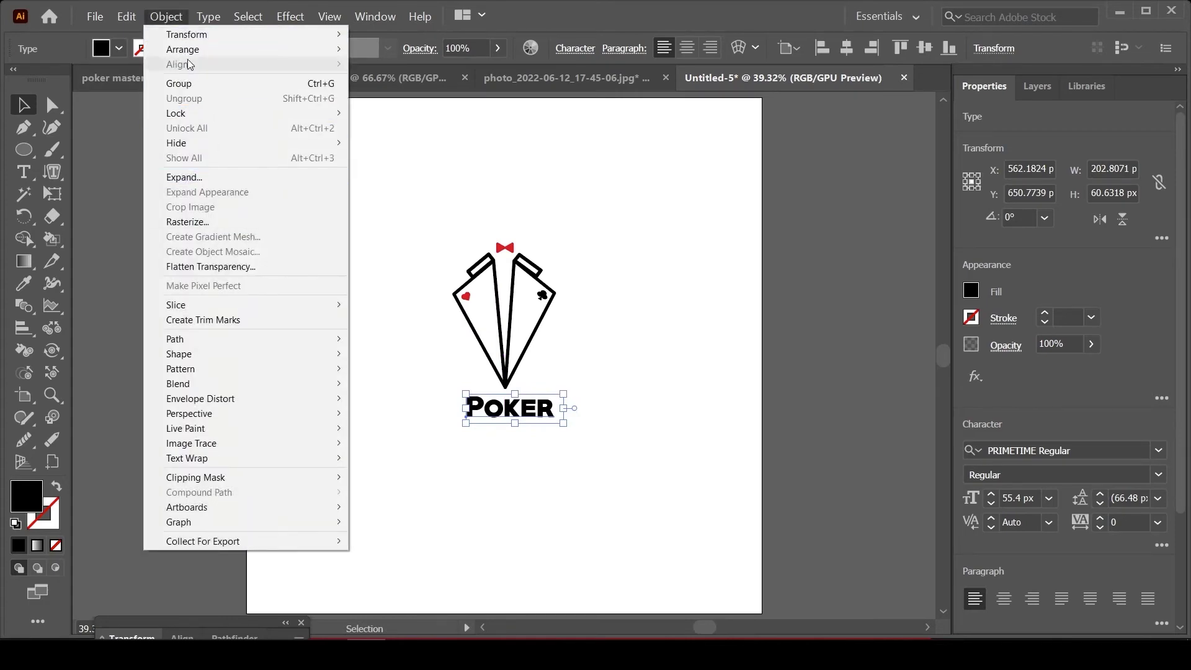
mouse_move(208, 16)
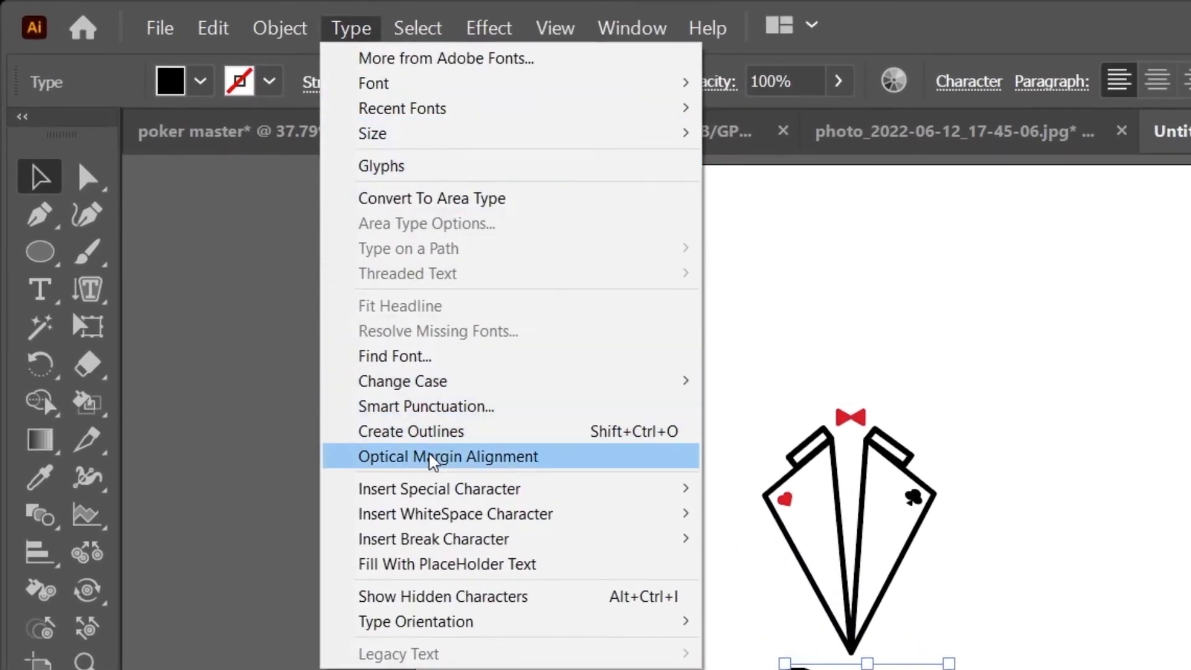
click(423, 431)
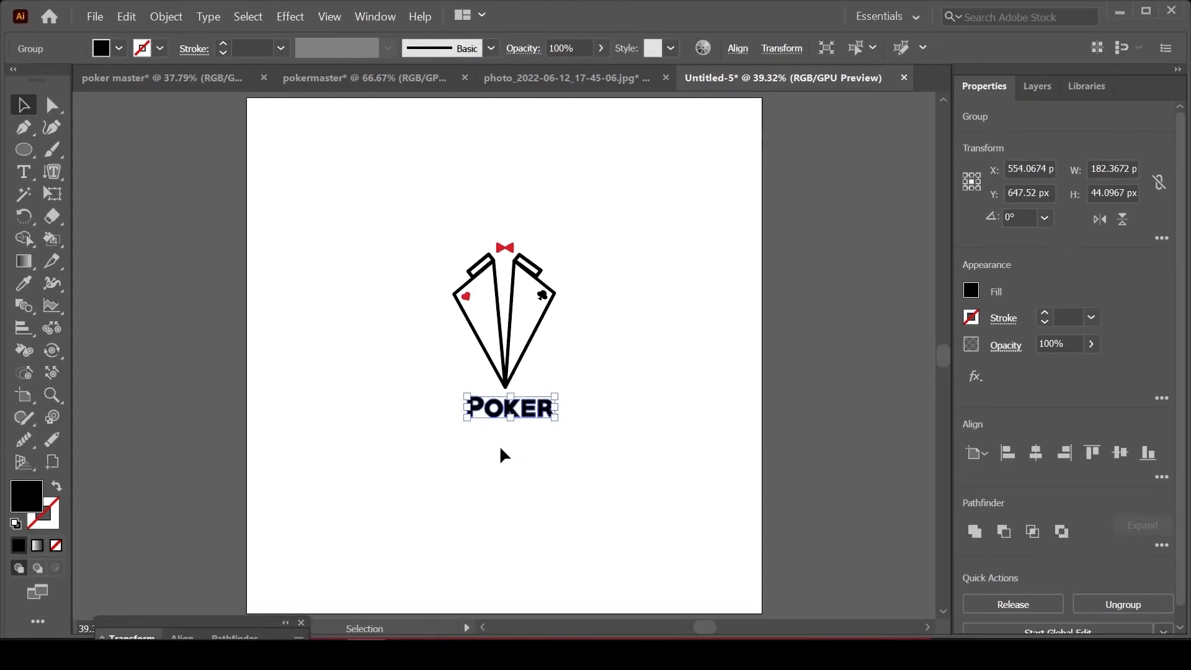
Ungroup the outlined Poker letters and remove the letter O from the word
right_click(594, 469)
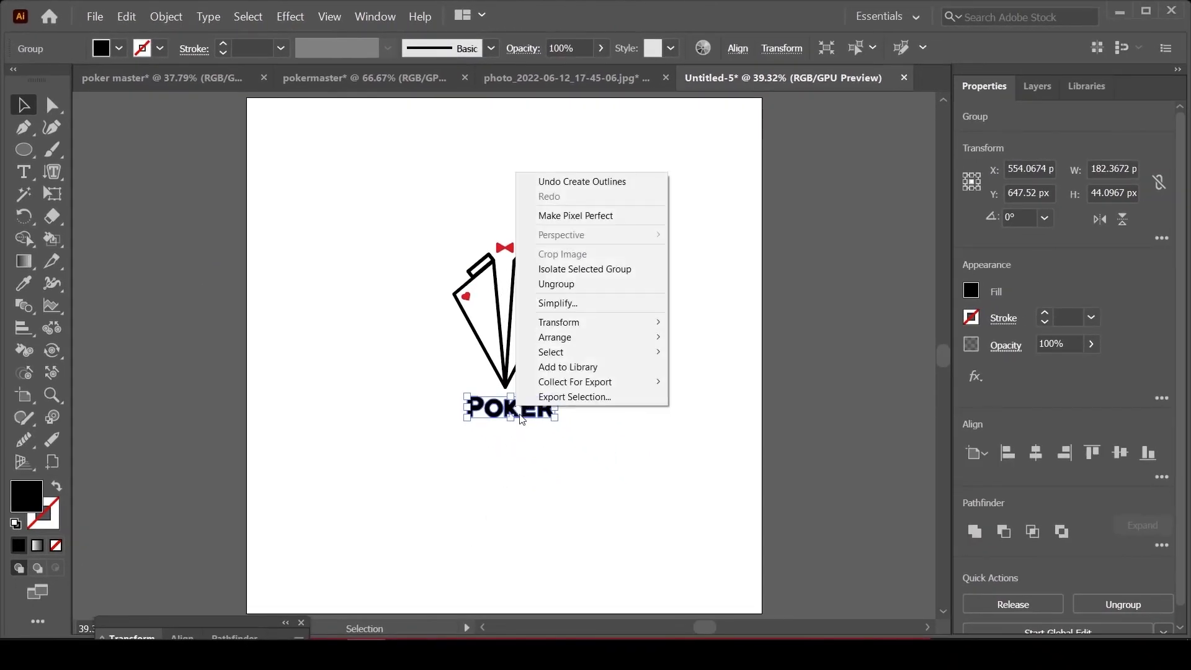
click(560, 284)
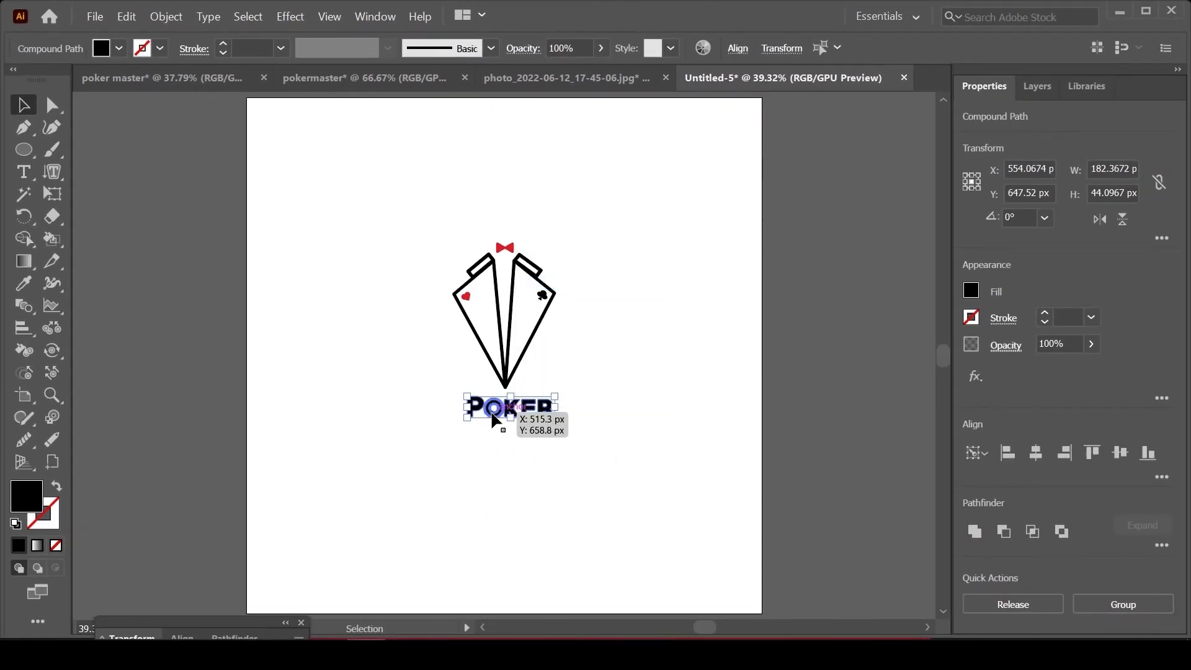
click(498, 442)
drag(494, 408, 400, 341)
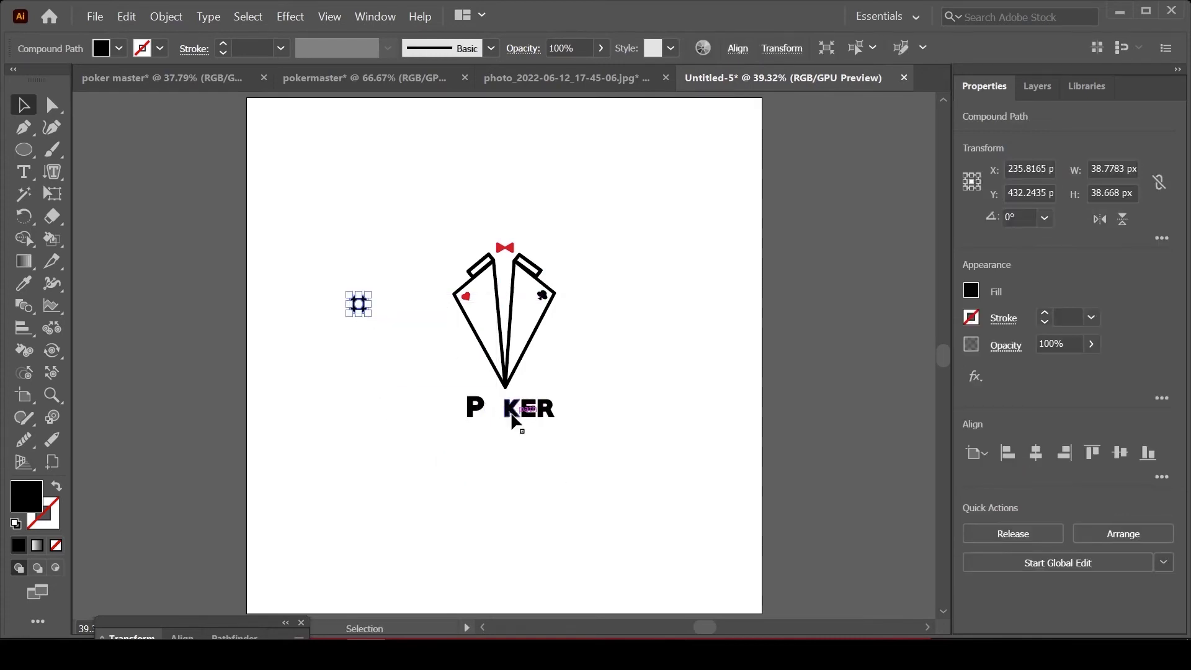
key(ctrl+shift+a)
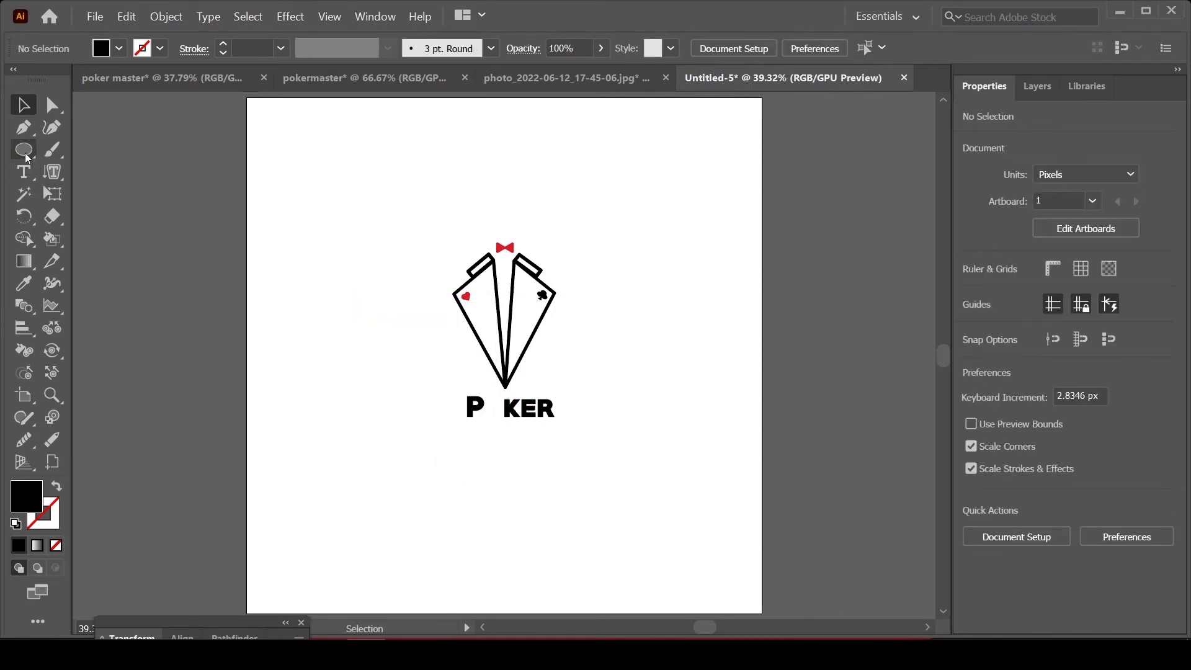
Draw a circle about 42 px across in the gap between the letters P and K
drag(28, 159, 81, 170)
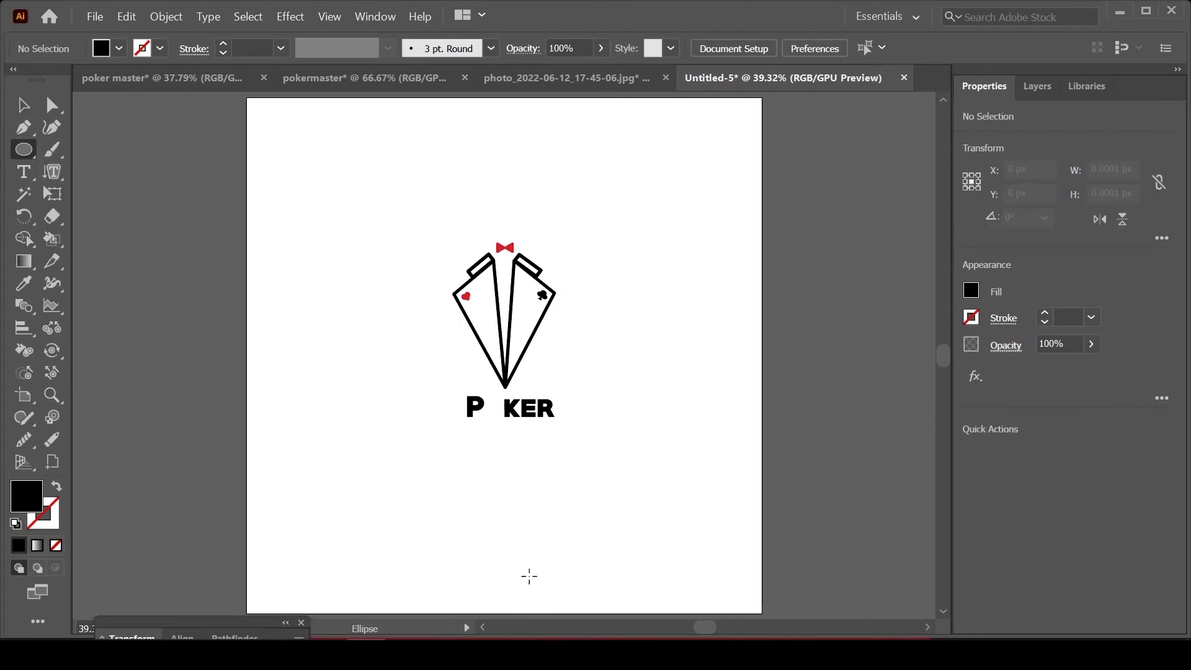
key(ctrl+equal)
key(ctrl+equal)
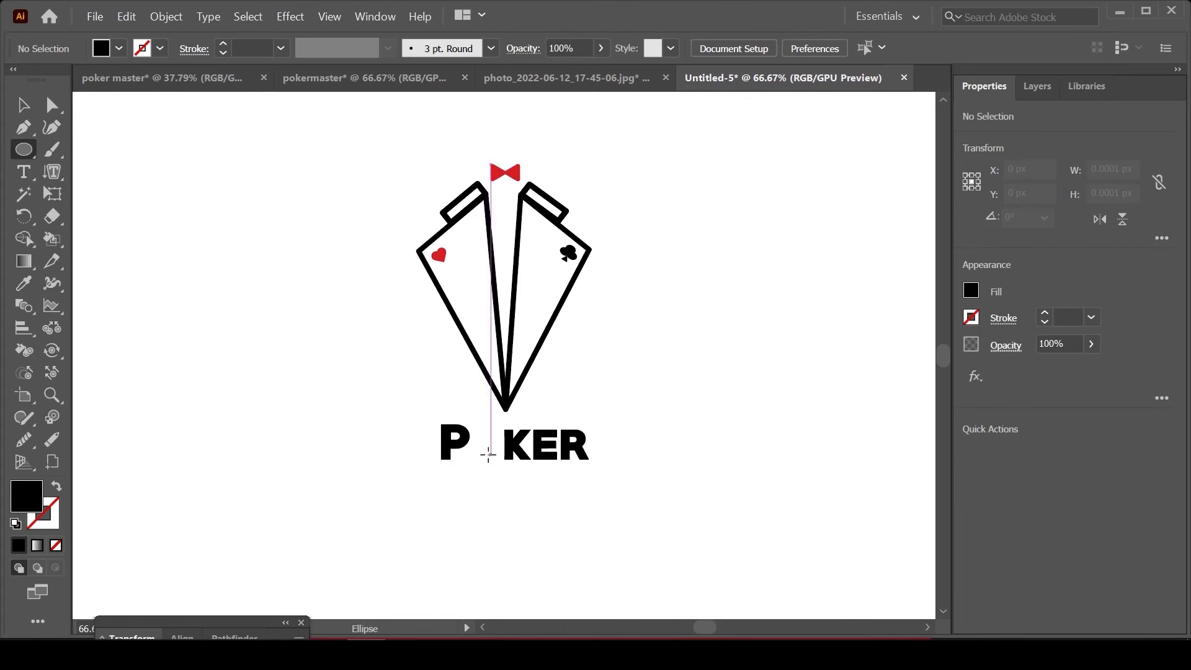
drag(486, 448, 469, 431)
key(v)
Give the circle between P and K no fill and a black Registration stroke
click(971, 290)
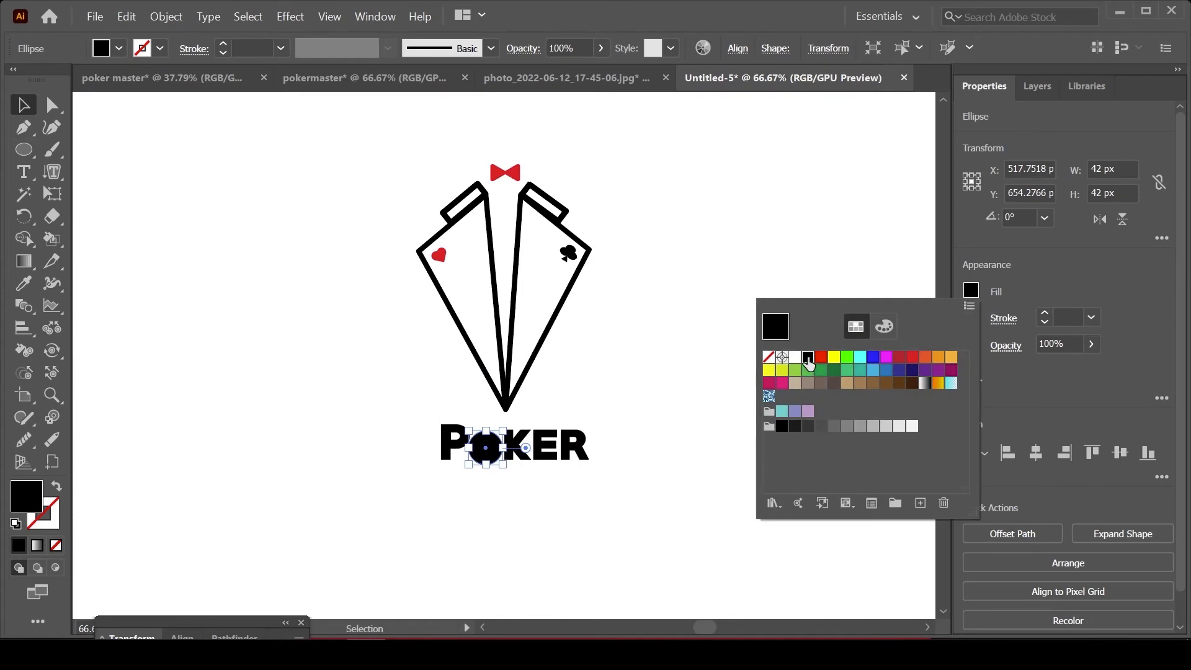
click(767, 357)
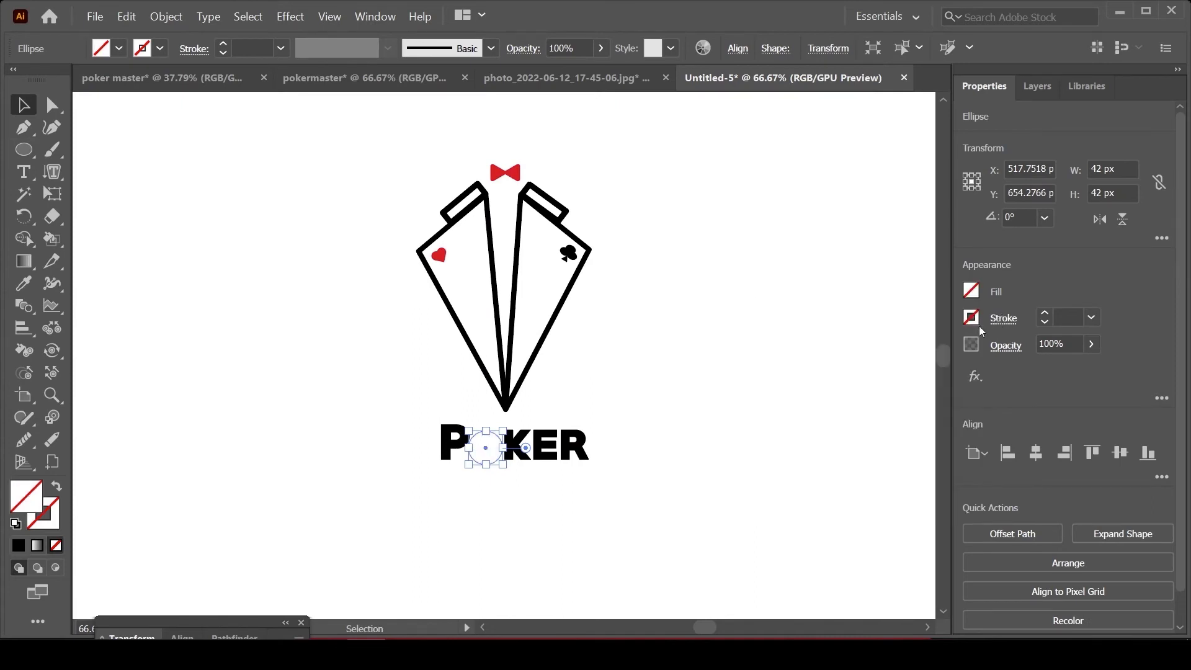
click(971, 318)
click(789, 410)
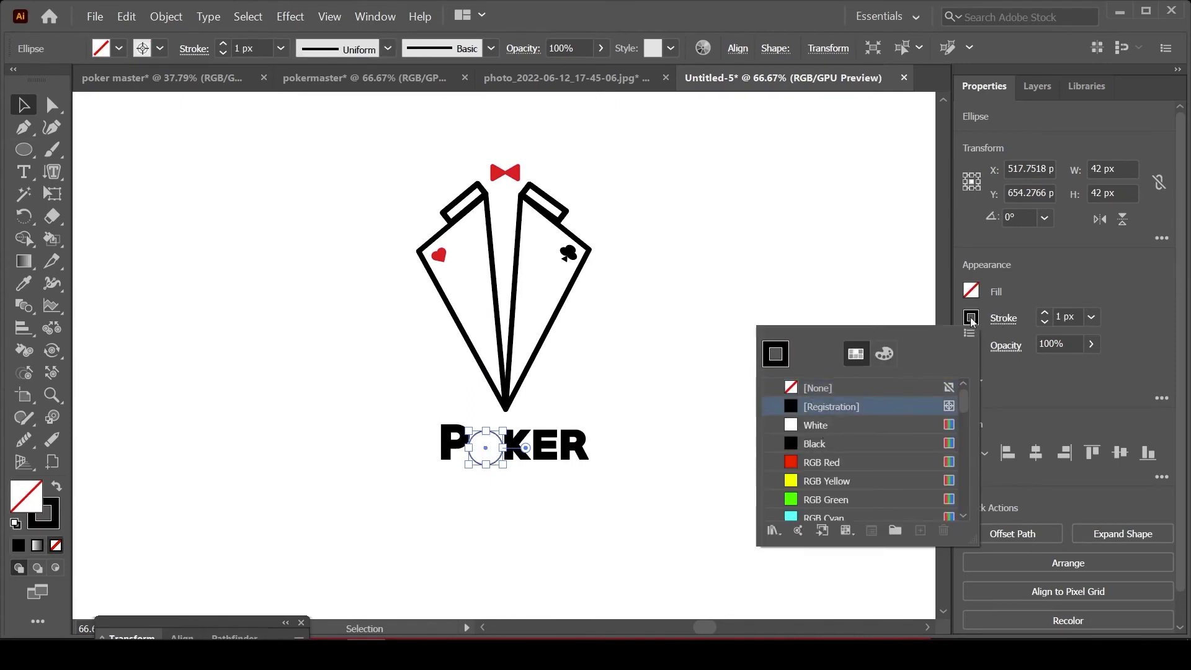
Set the circle's stroke weight to 6 px and scale the ring down to about 36 px across between P and K
click(1044, 311)
click(1045, 311)
click(1044, 311)
click(1044, 311)
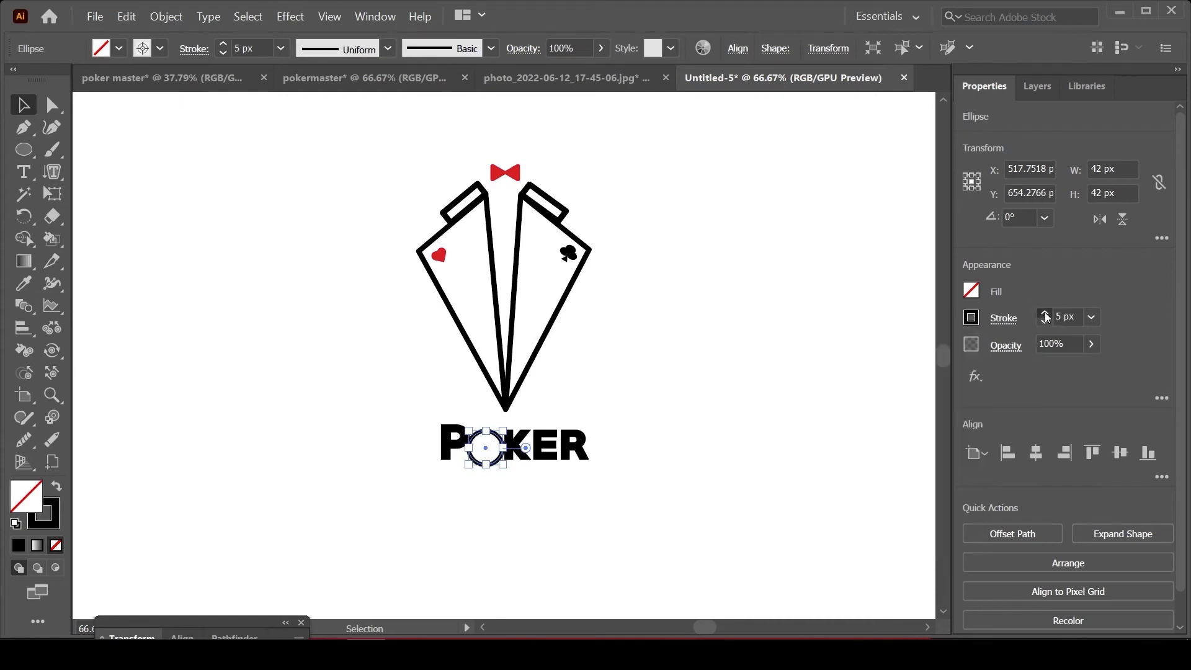
click(1044, 312)
mouse_move(503, 429)
mouse_down()
mouse_move(489, 449)
mouse_move(502, 466)
mouse_move(490, 453)
mouse_up()
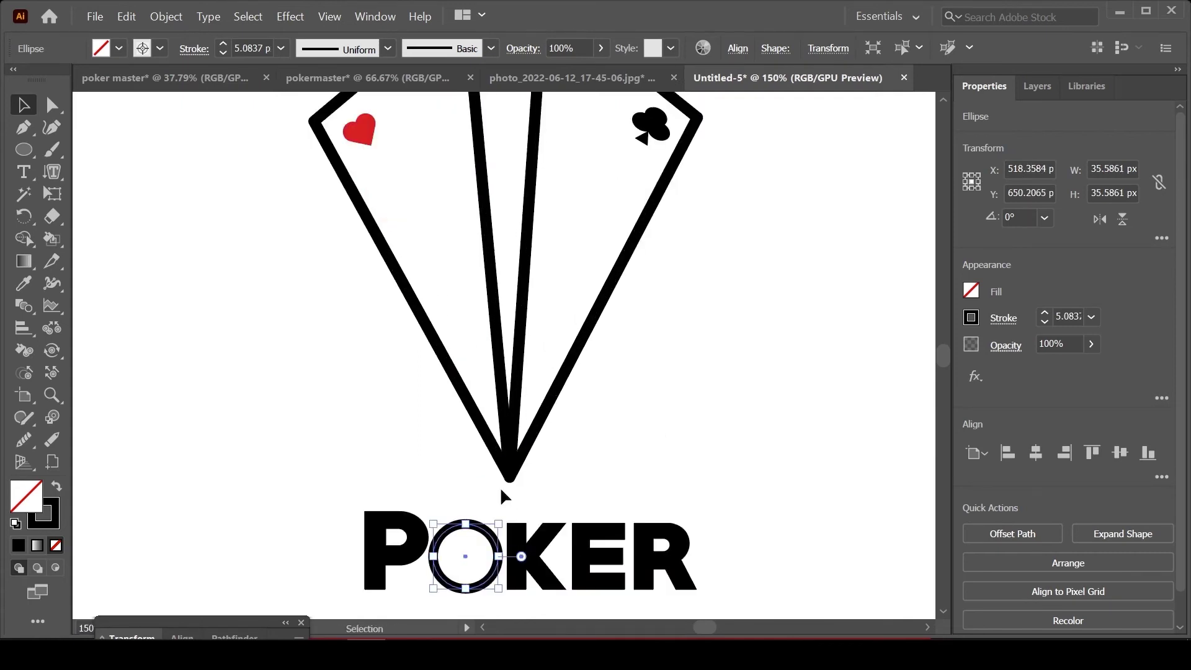
Draw a spade outline as two mirrored halves about 145 px tall with the Pen tool, to the right of the lapels
key(ctrl+plus)
key(ctrl+plus)
key(space)
drag(669, 431, 500, 363)
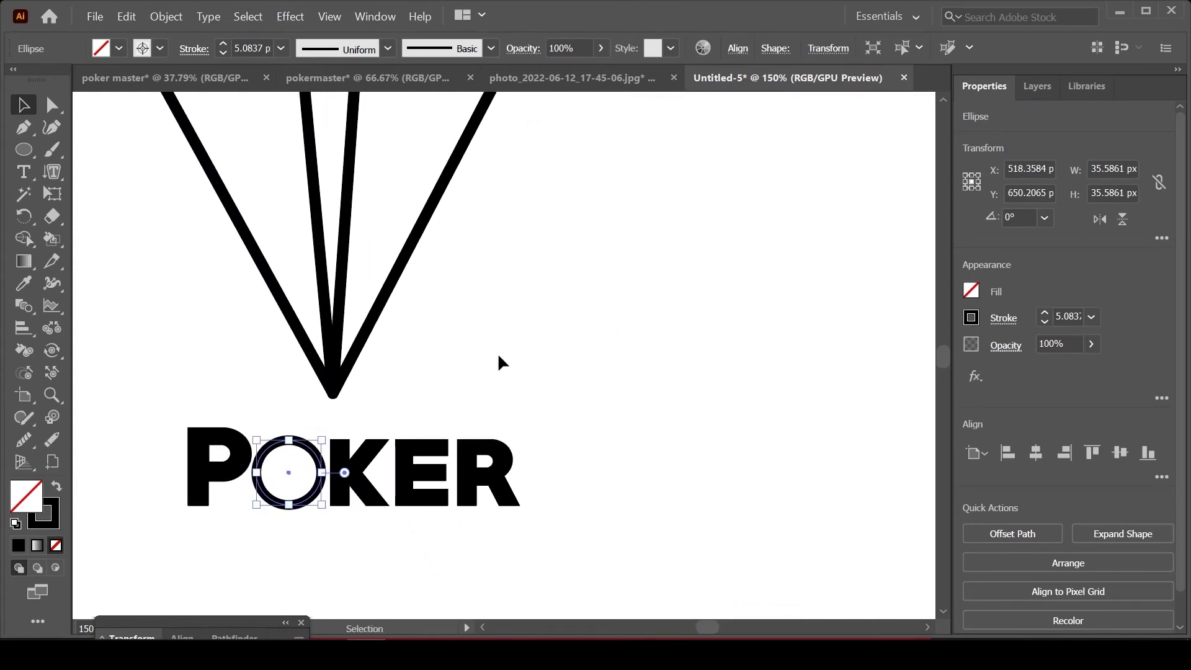
click(24, 127)
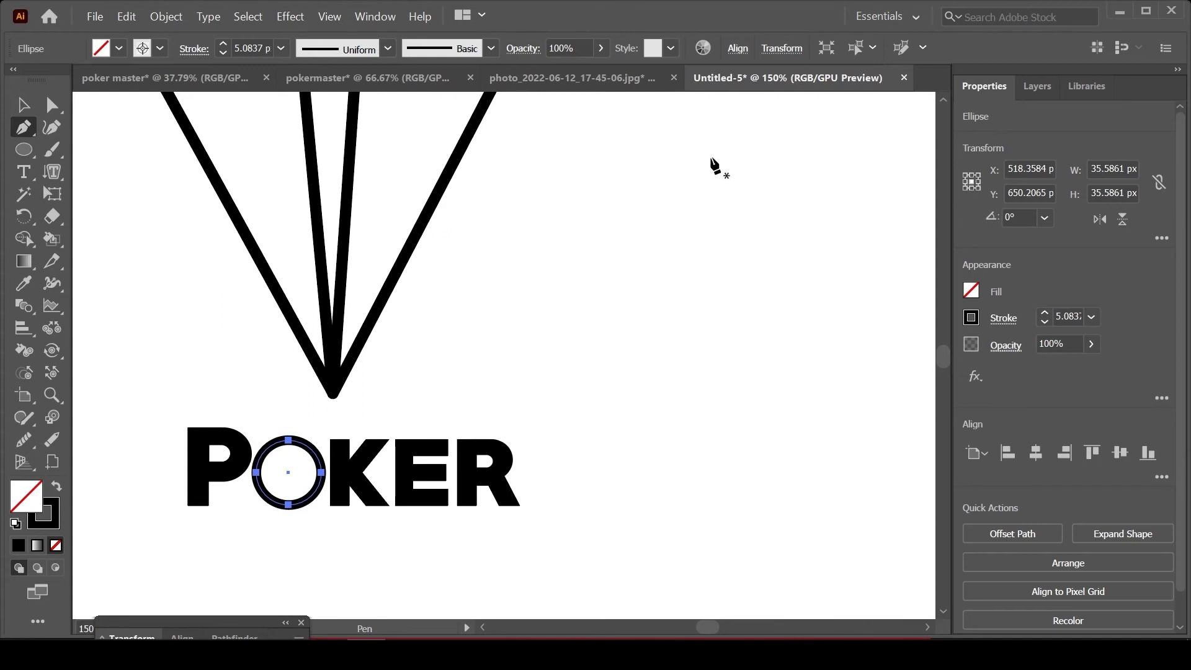
click(735, 157)
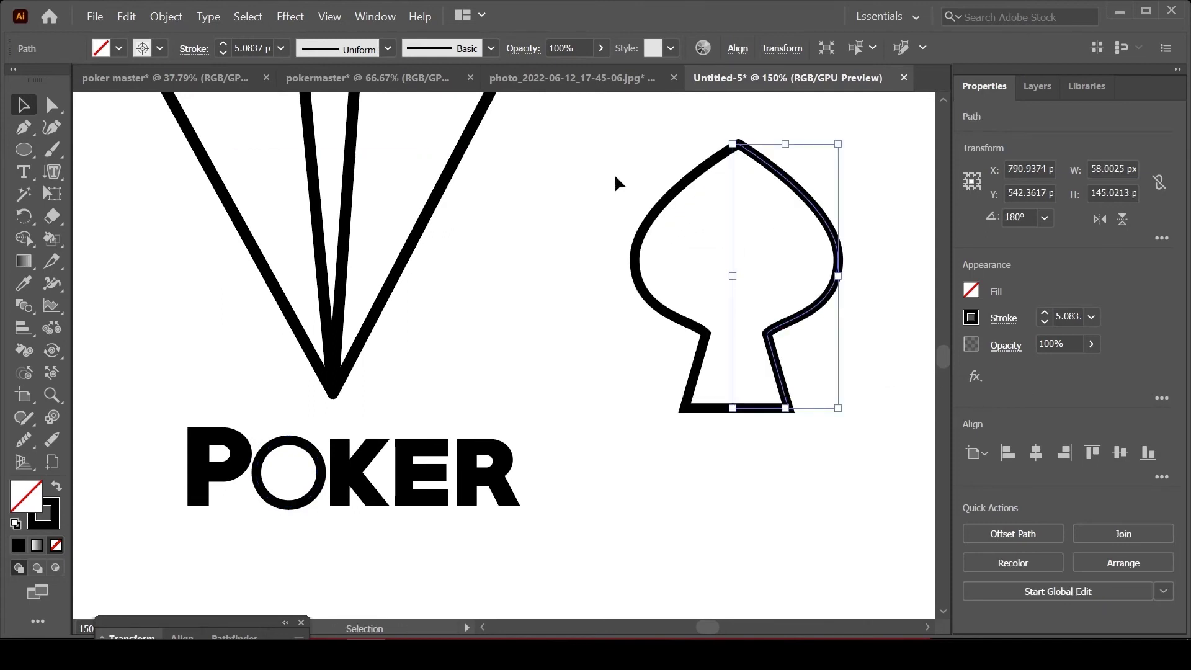
Join the two halves of the spade outline into one path and fill it with black
drag(616, 182, 852, 284)
click(964, 535)
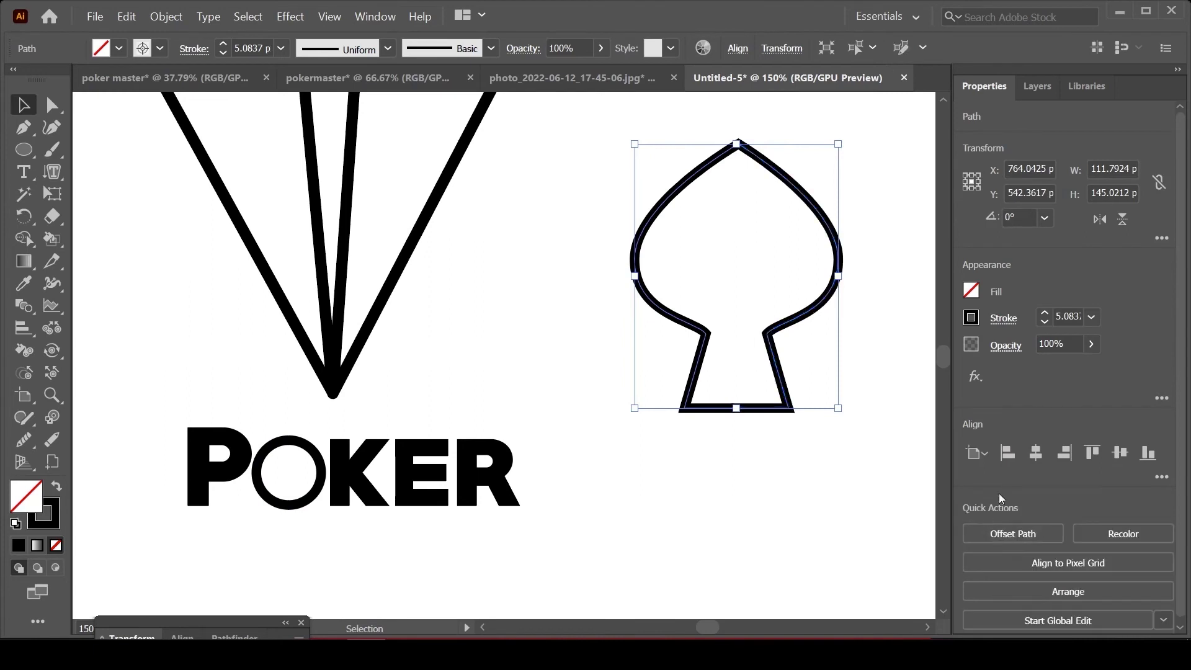
click(975, 291)
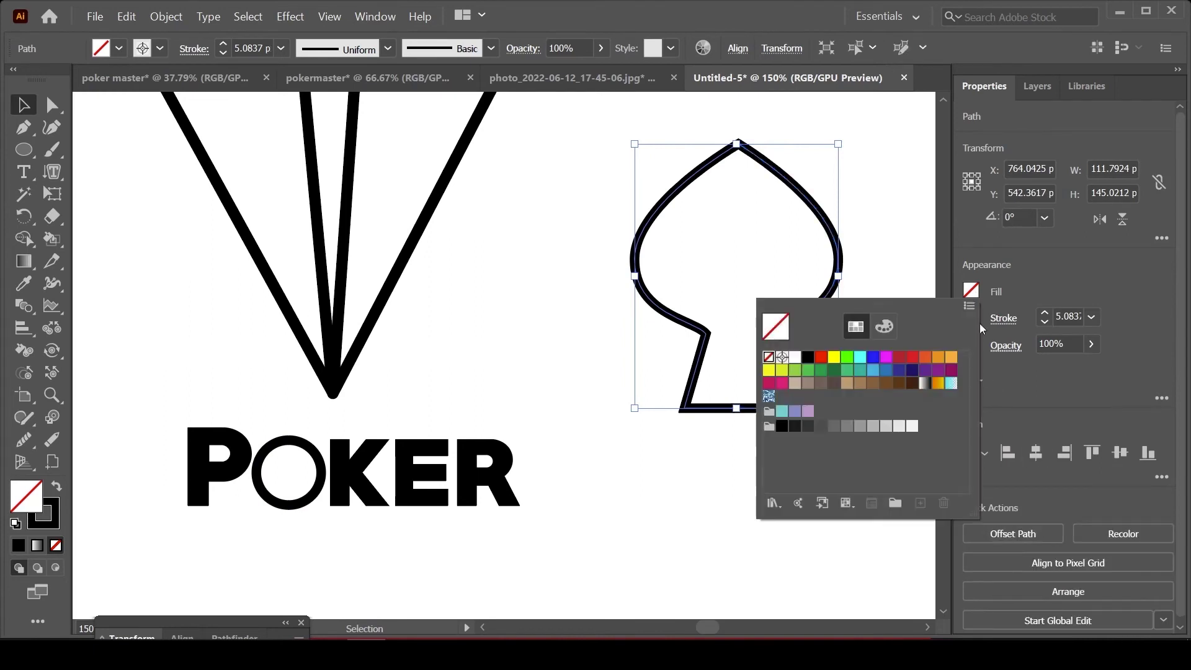
click(807, 359)
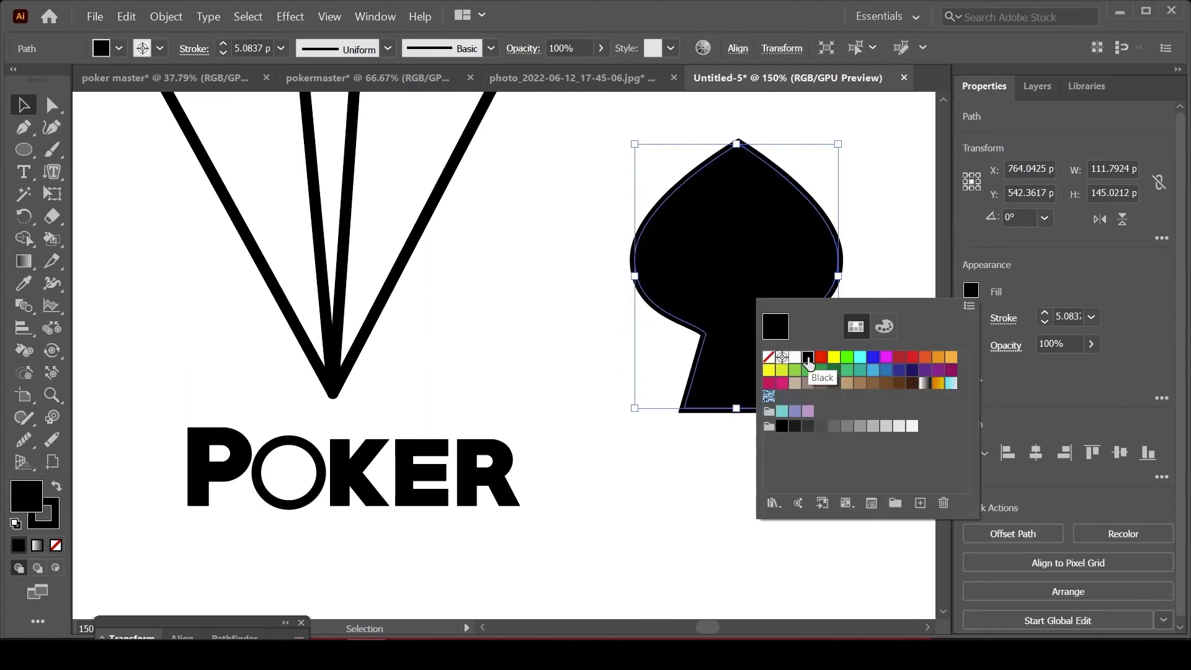
click(1056, 295)
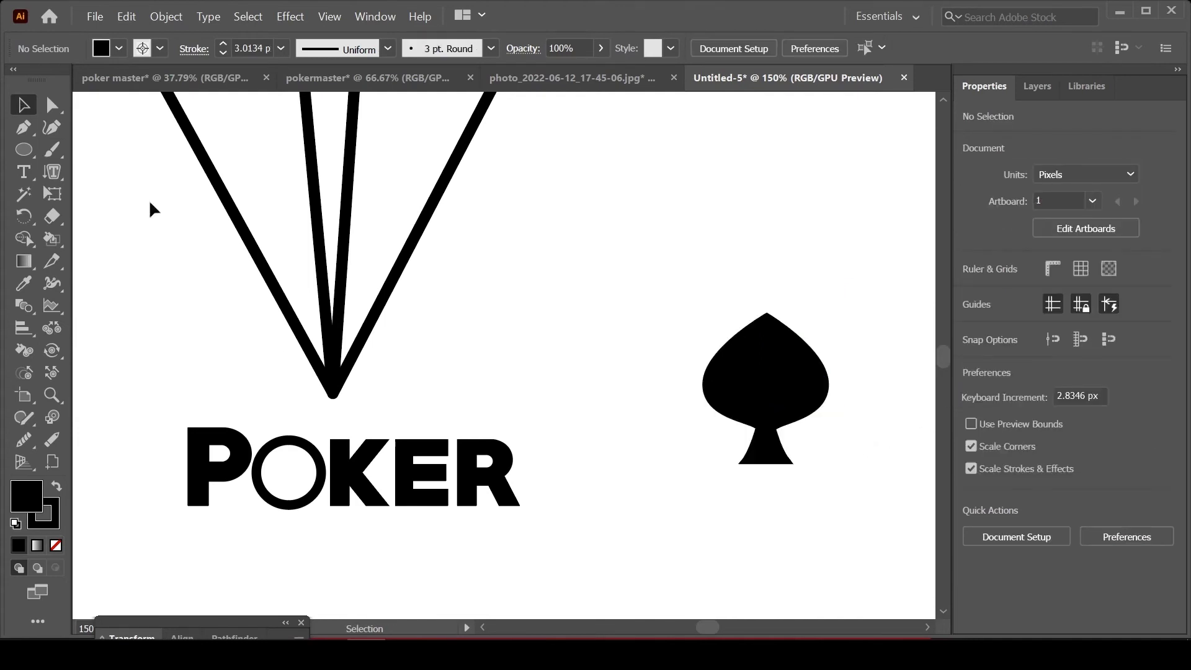
Scale the spade down to fit inside the ring, then centre both horizontally and nudge them slightly toward the P
click(744, 411)
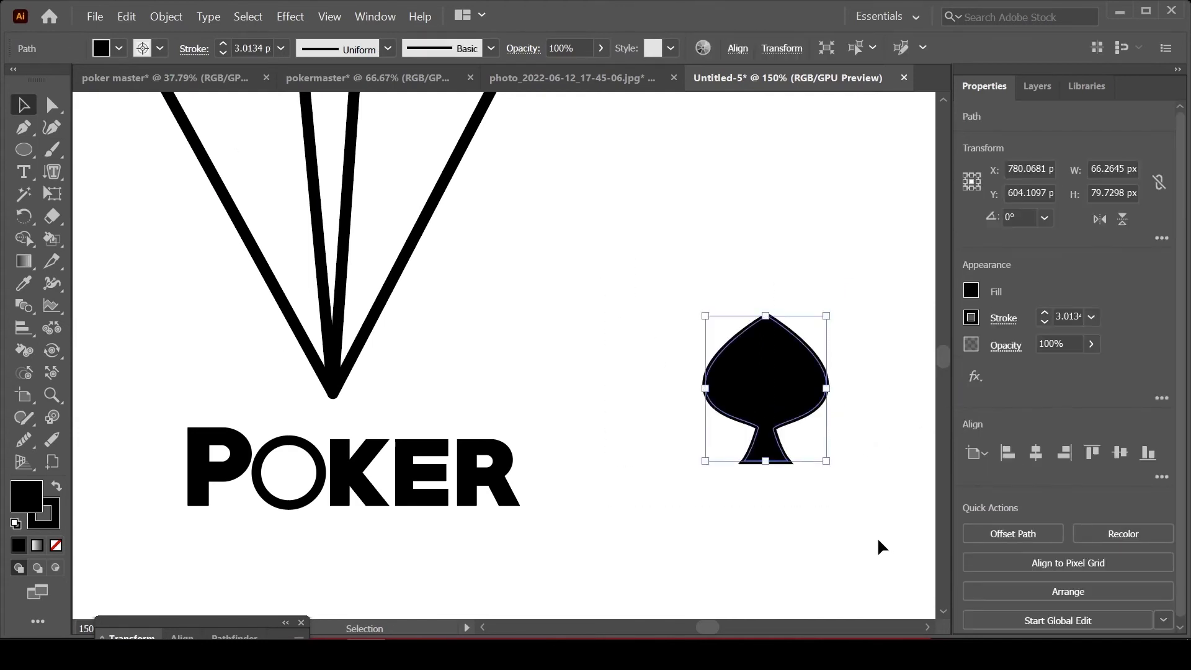
drag(826, 461, 290, 479)
drag(295, 534, 286, 474)
click(1035, 453)
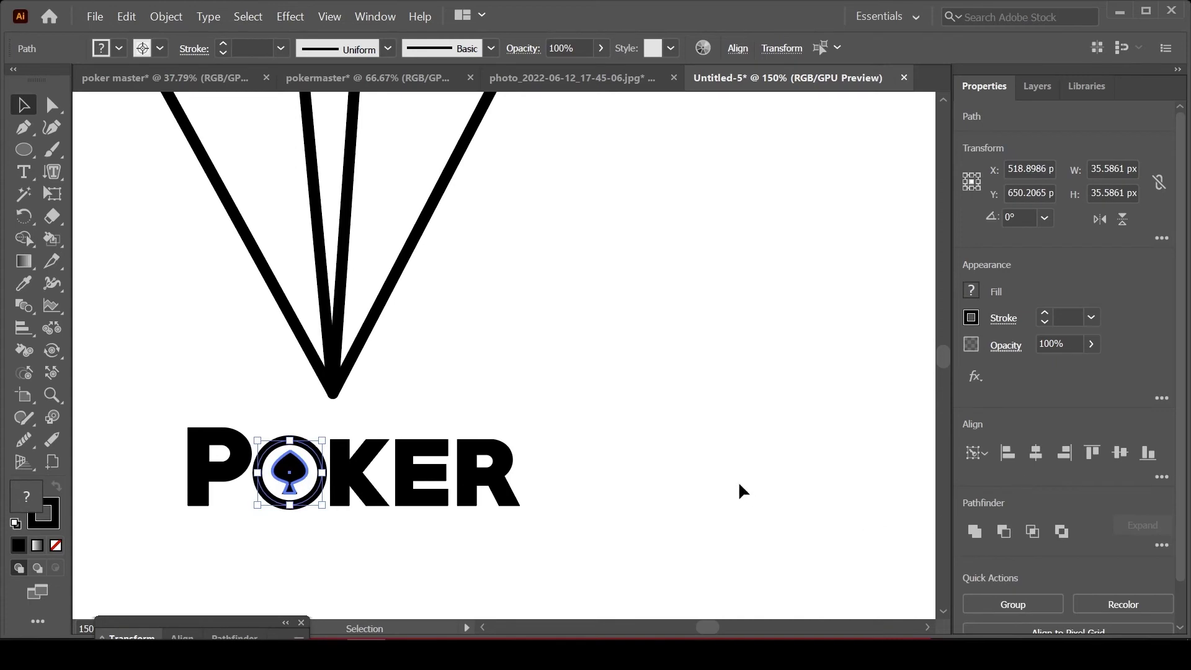
key(Left)
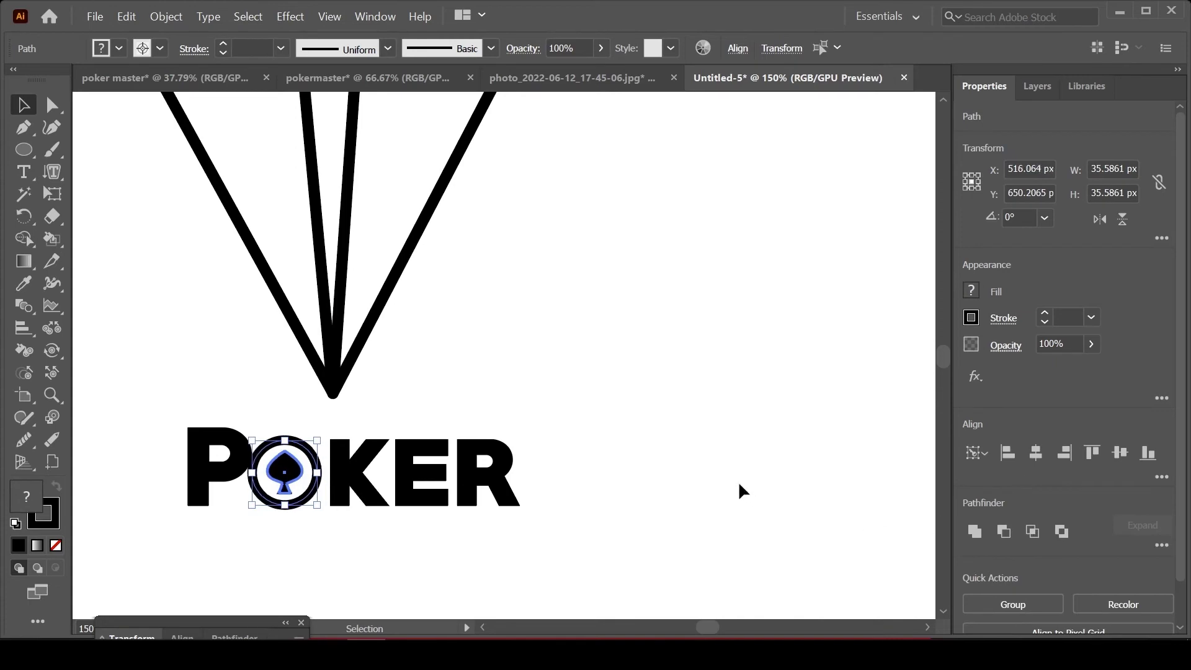
Nudge the spade ring one step toward the K, and group it with the other Poker letters
key(Right)
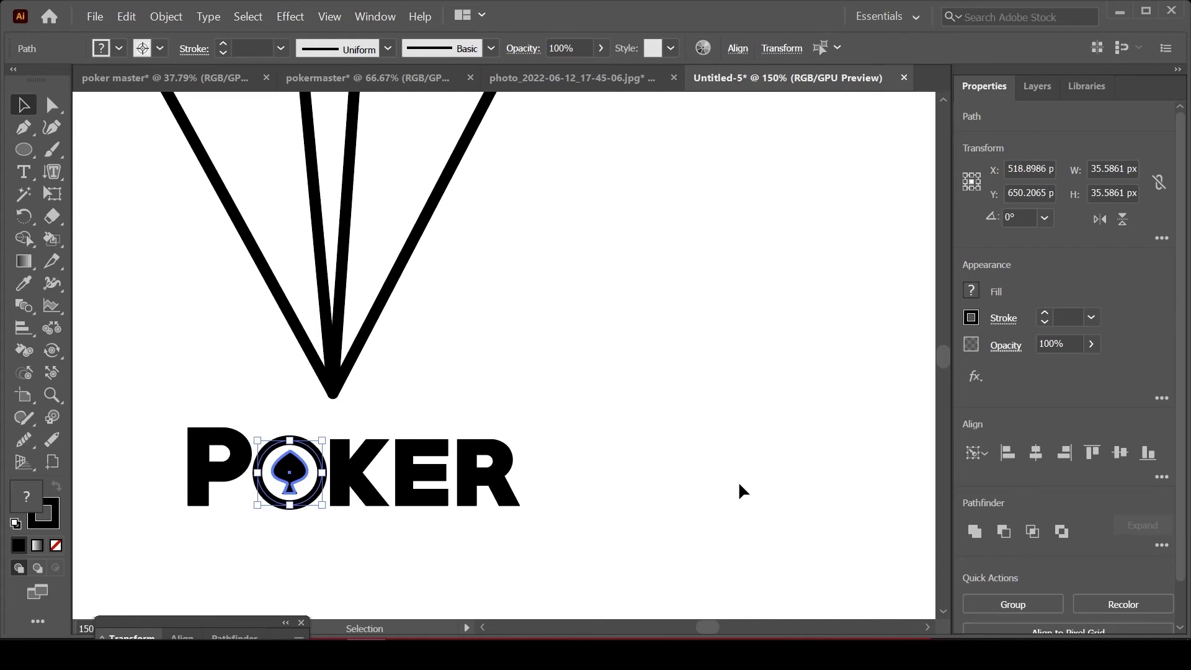
click(630, 501)
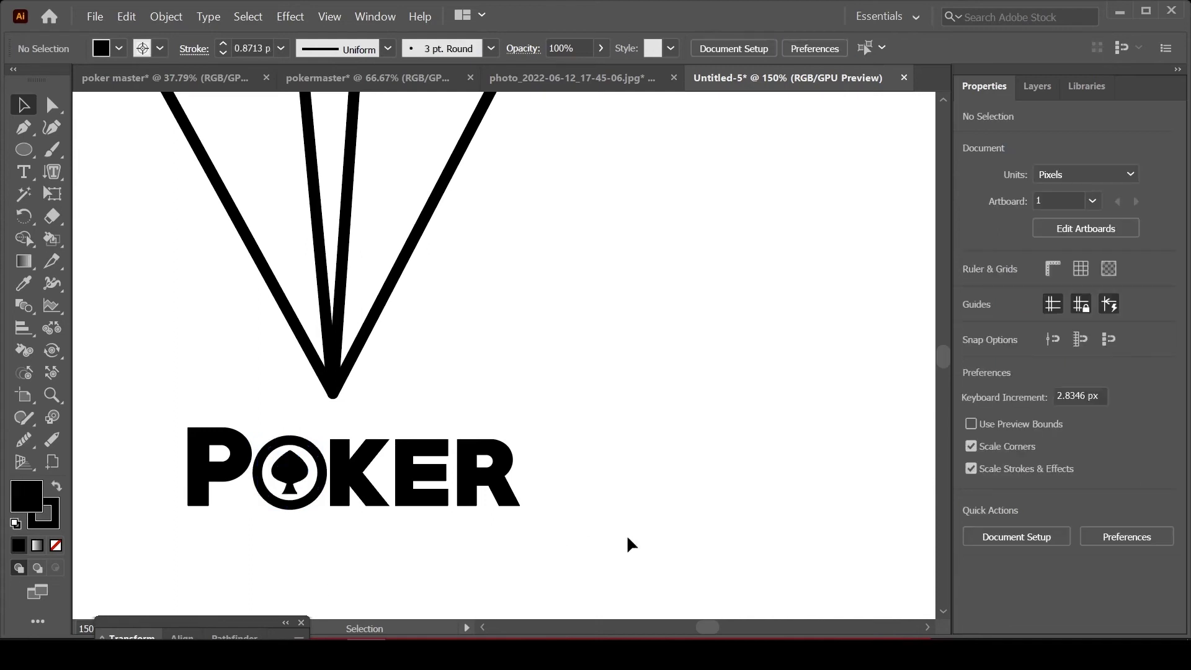
drag(147, 442, 575, 514)
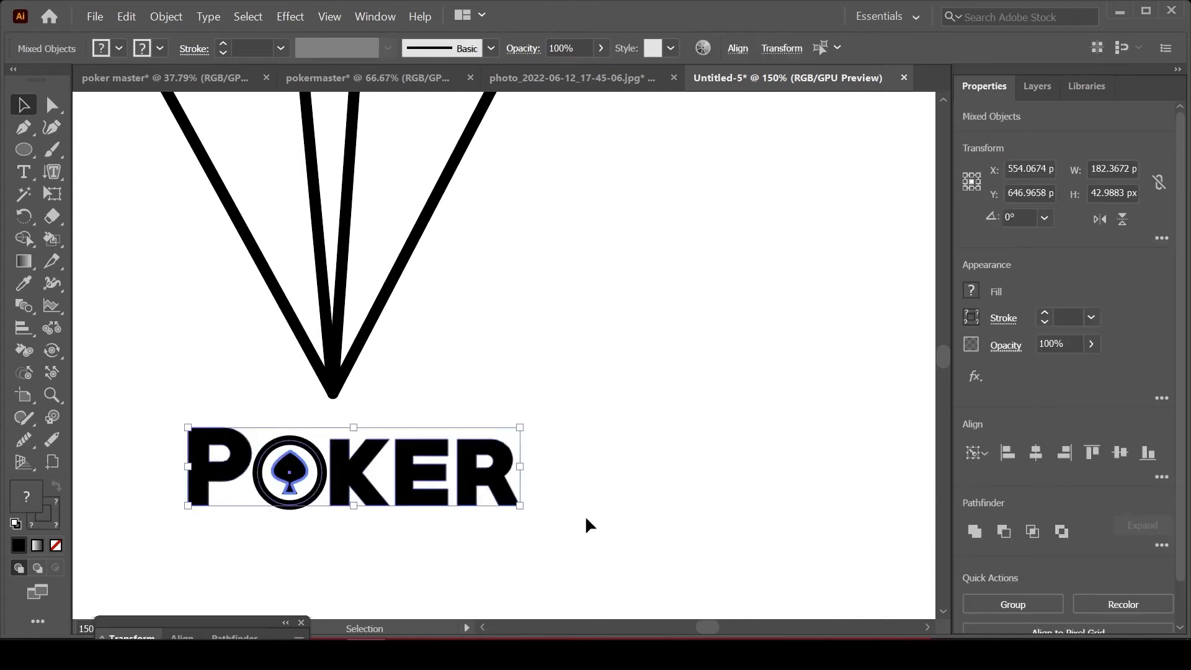
key(ctrl+g)
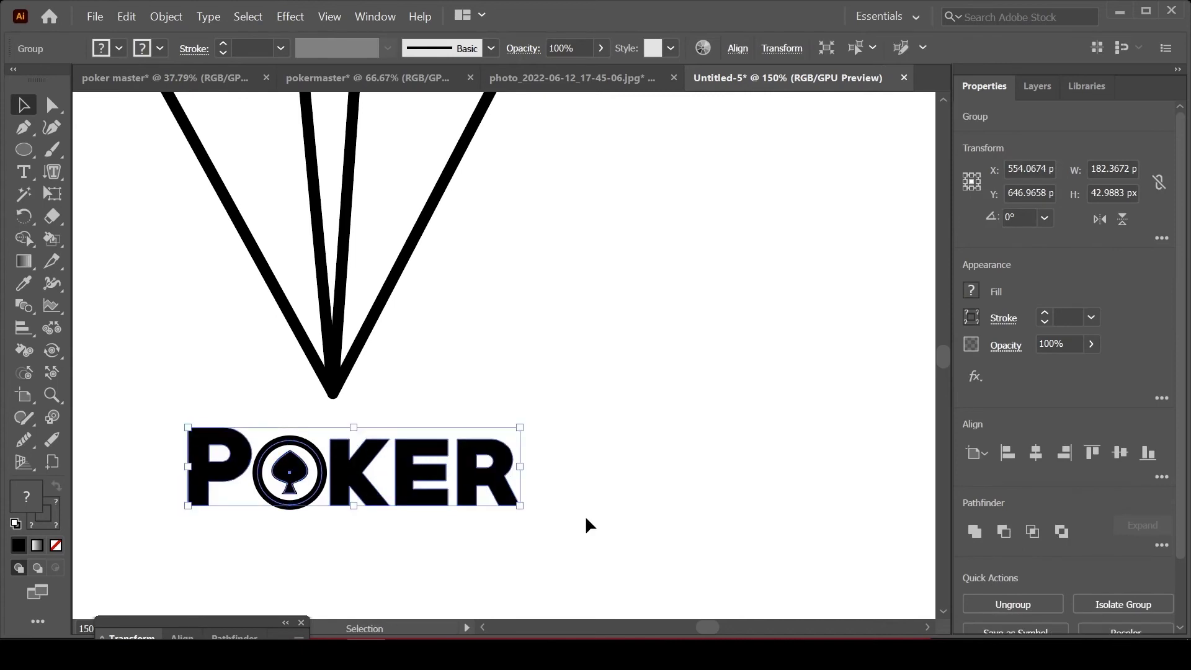
Group the lapels, bow tie and card symbols, and centre that group horizontally with the Poker lettering
key(a)
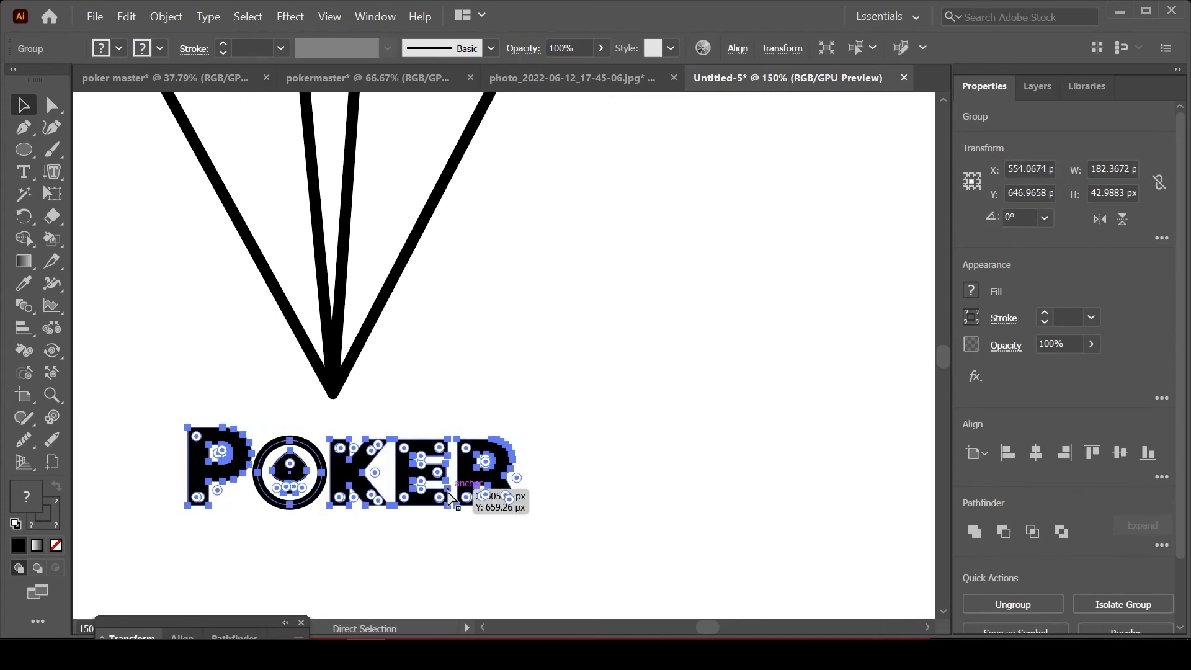
key(ctrl+minus)
key(v)
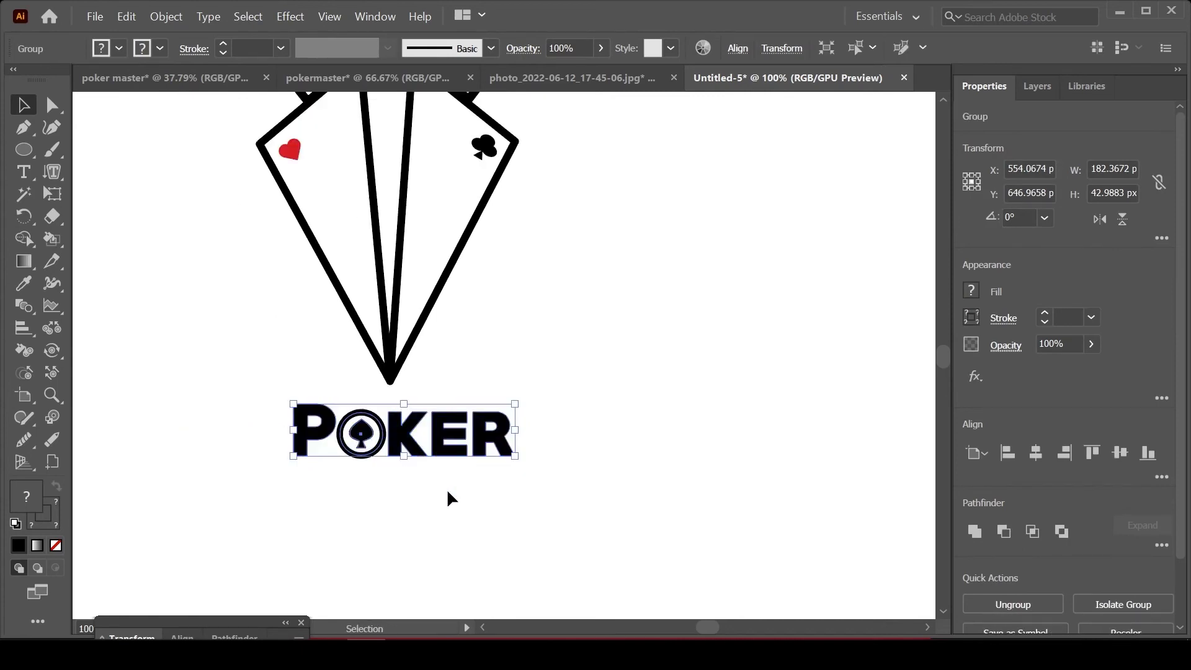
key(ctrl+minus)
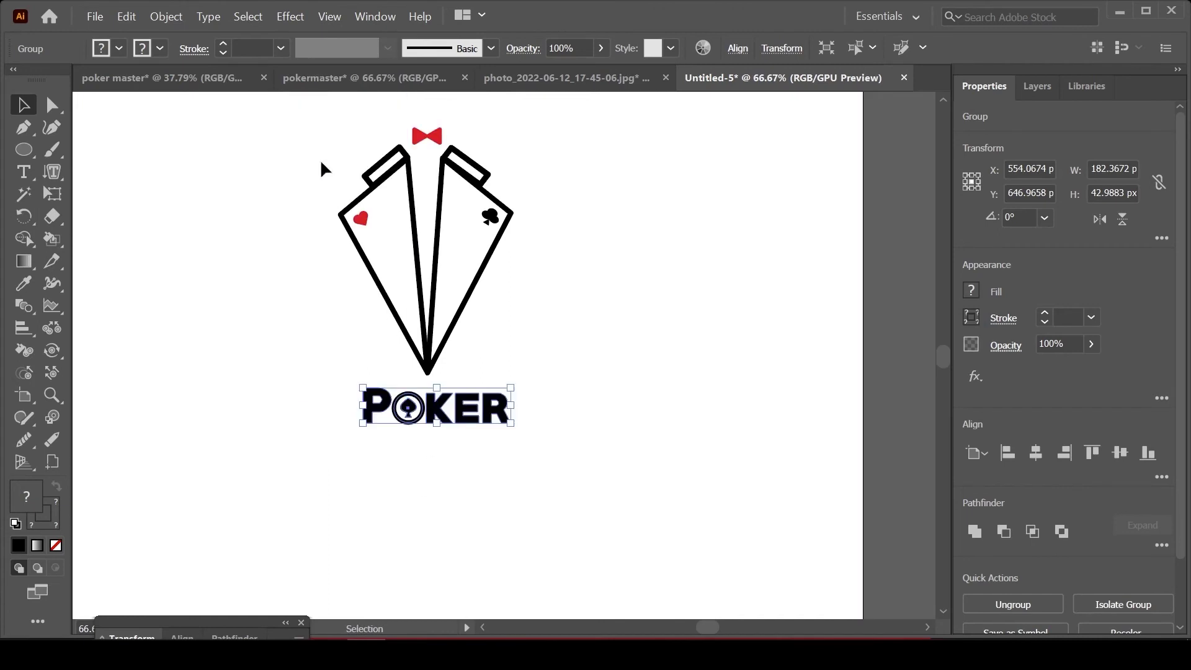
drag(325, 128, 532, 329)
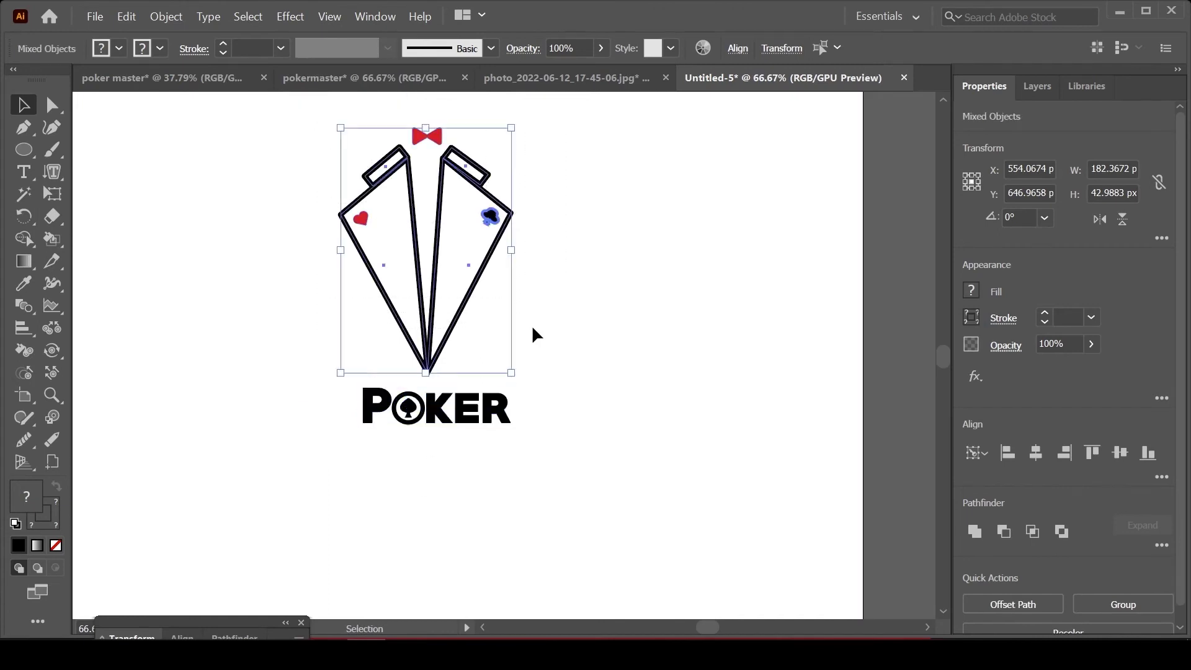
key(ctrl+g)
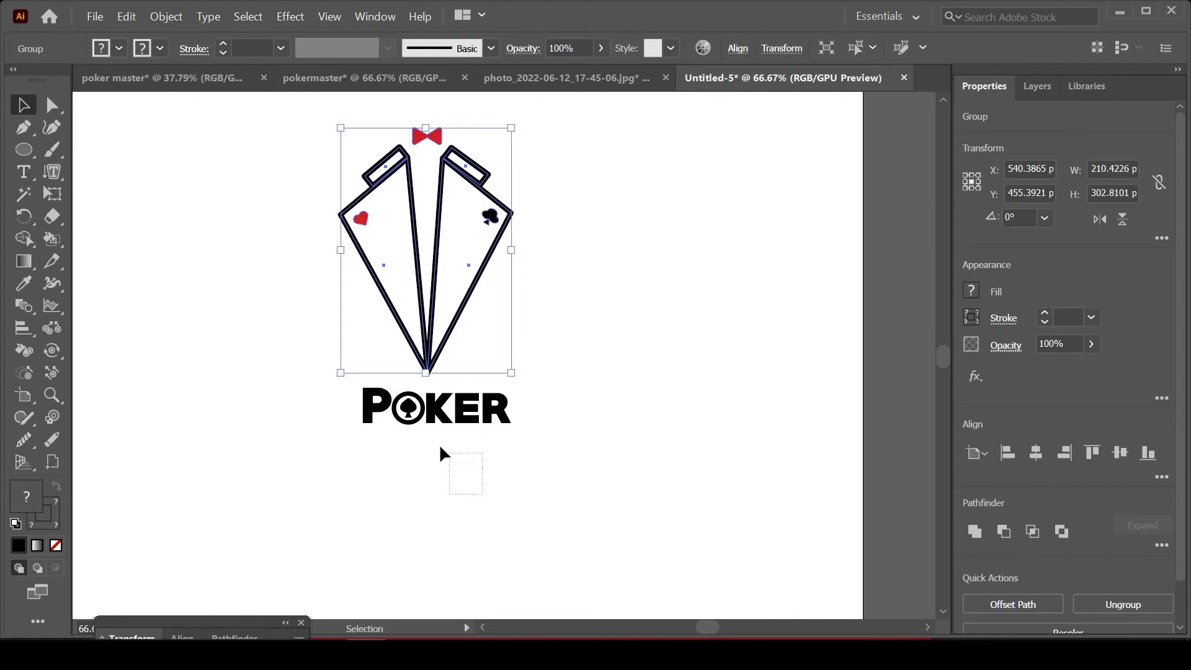
drag(440, 448, 388, 323)
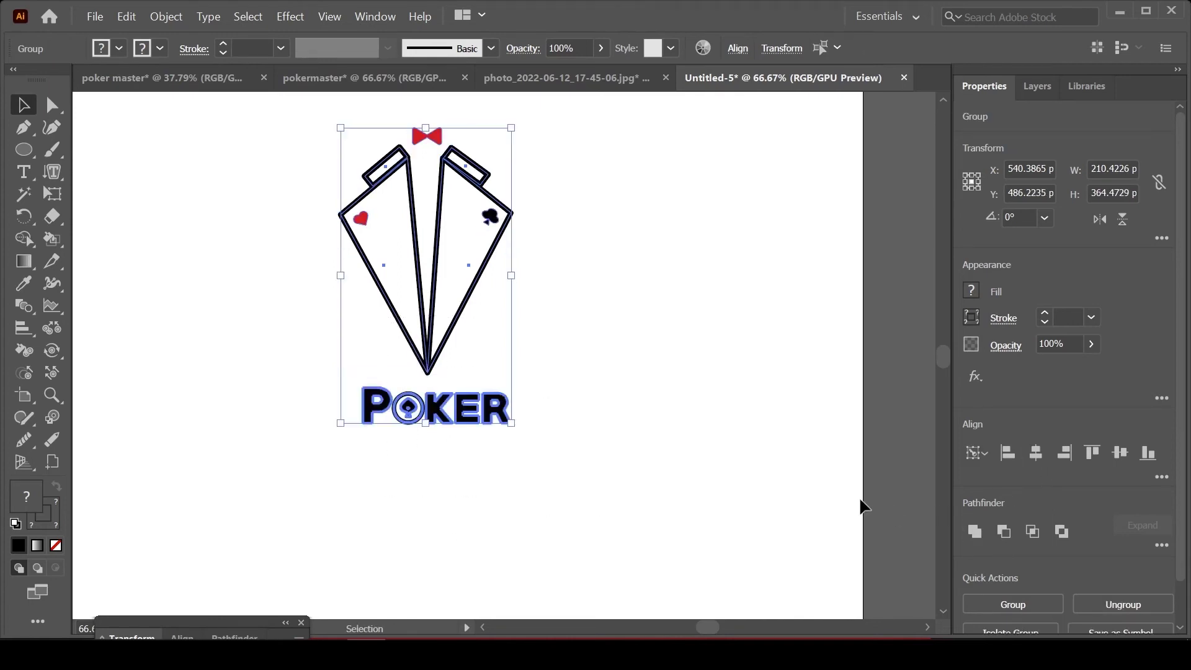
click(1034, 457)
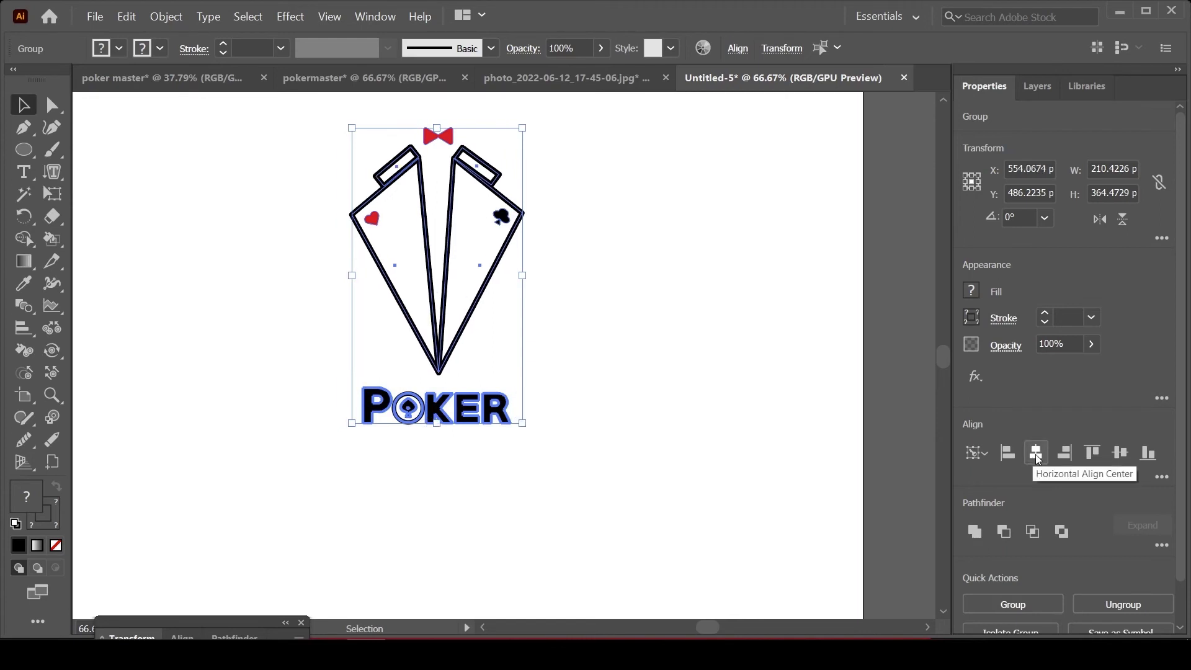
click(656, 439)
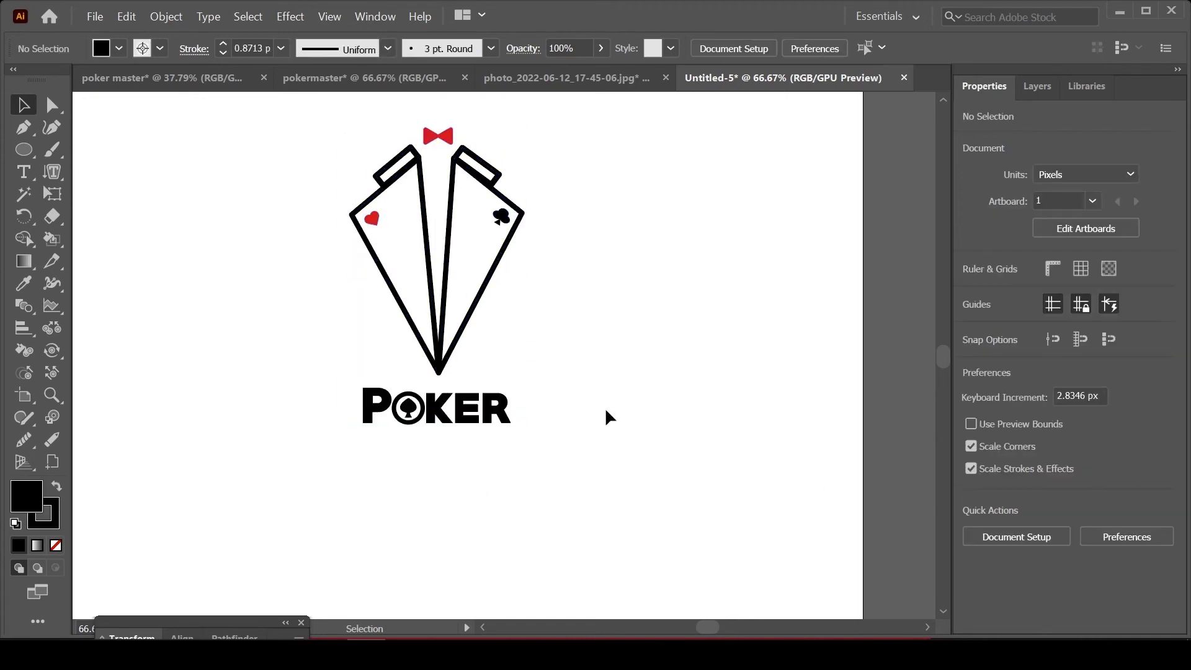
Scale the Poker lettering down to about 143 px wide and centre it horizontally with the tuxedo group
click(431, 404)
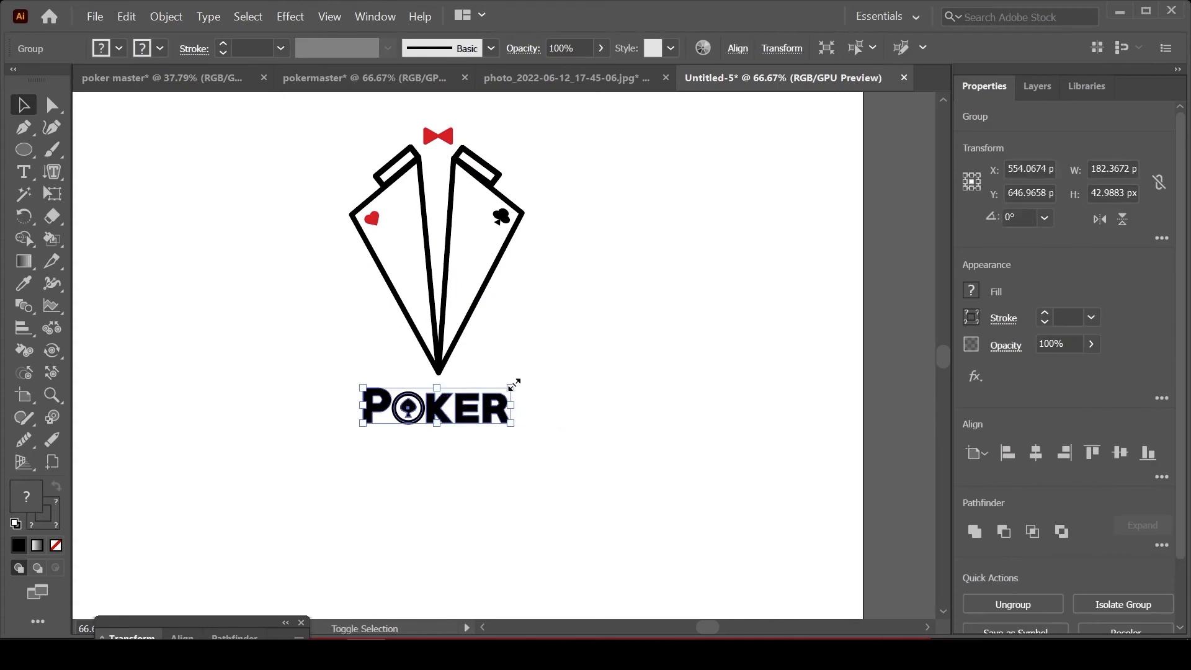
drag(510, 388, 467, 408)
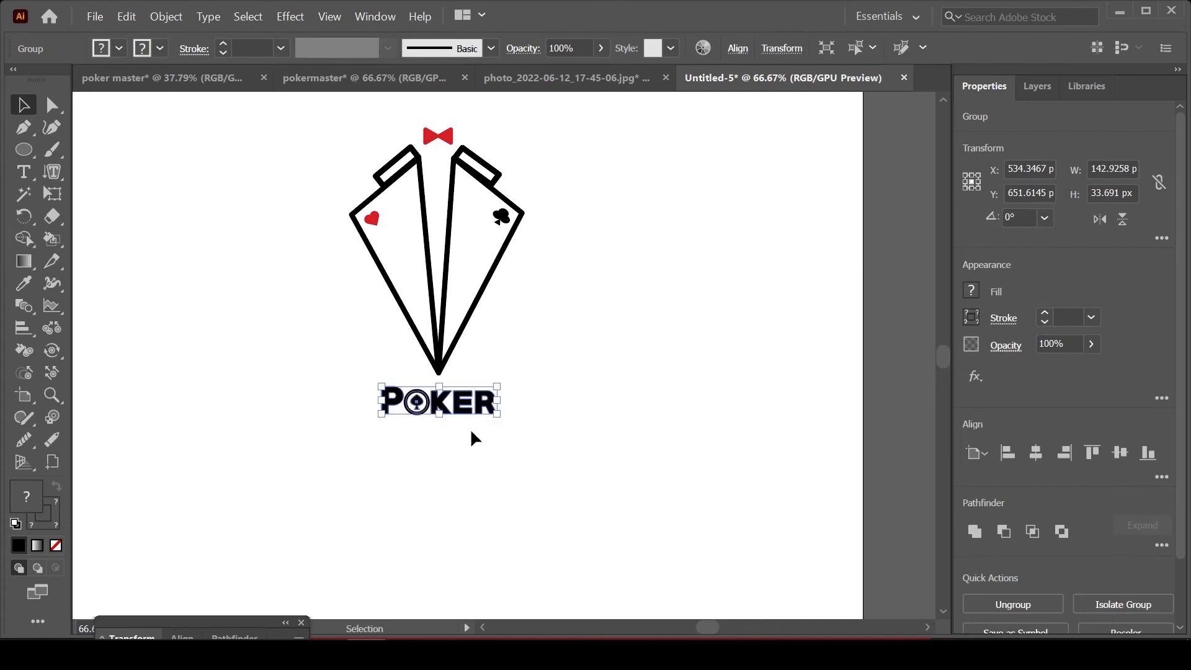
shift+click(436, 357)
click(1036, 453)
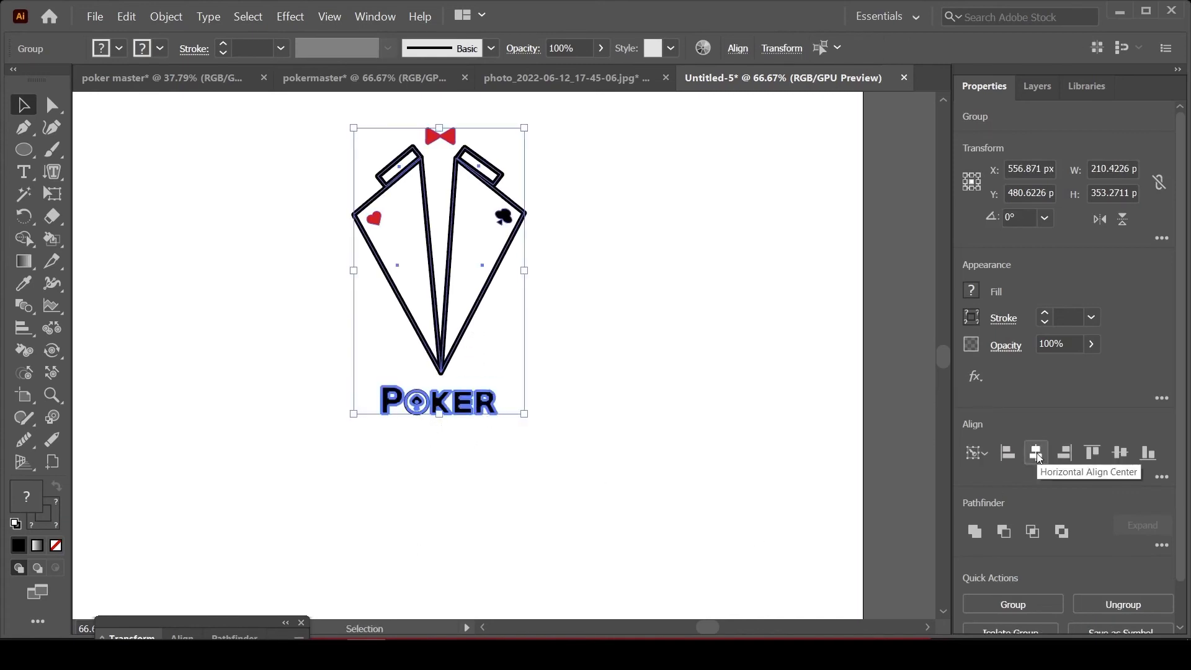
click(573, 503)
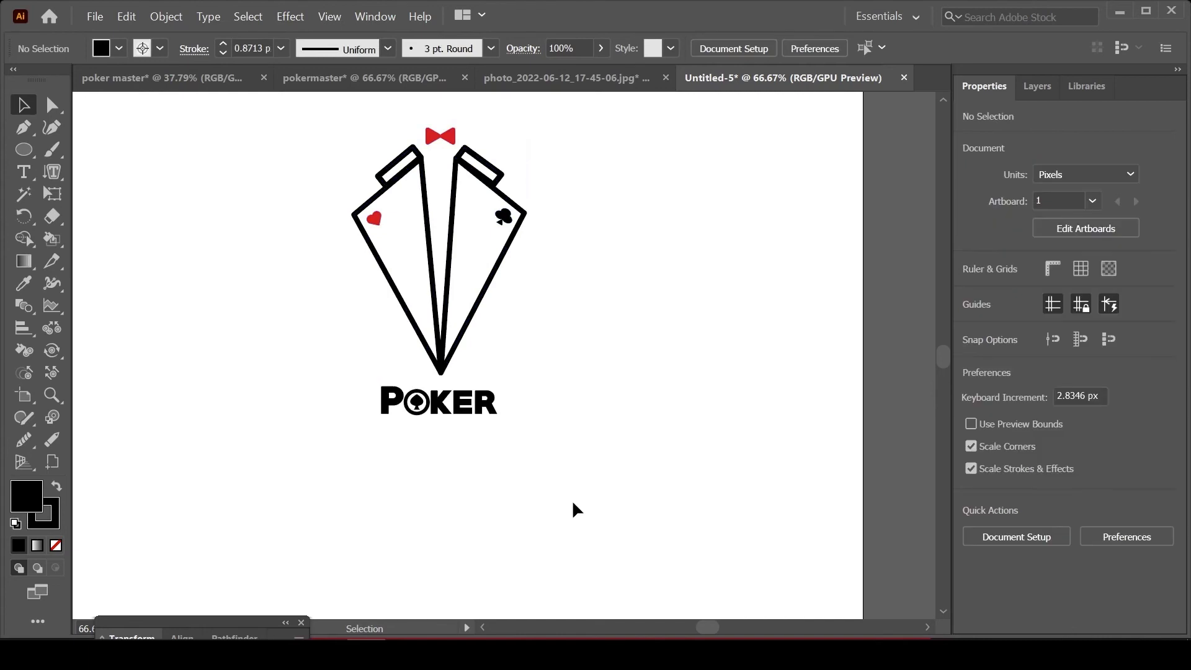
Add a text object reading "master" at the Poker lettering beneath the tuxedo
click(24, 172)
click(408, 434)
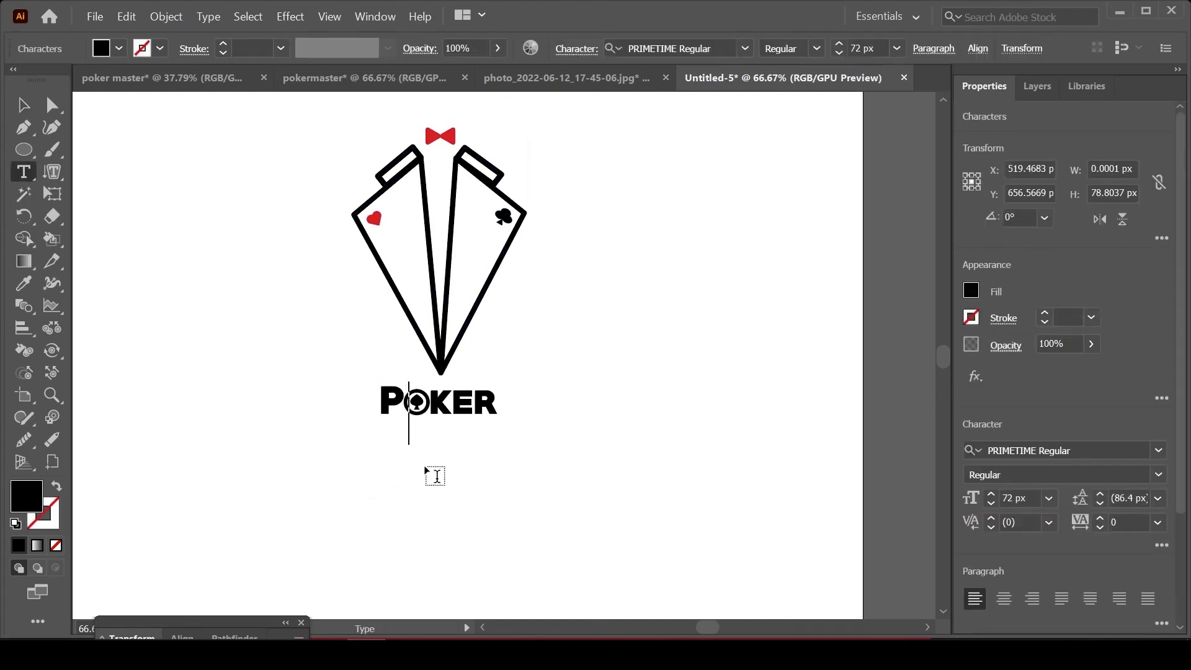
text(MASTER)
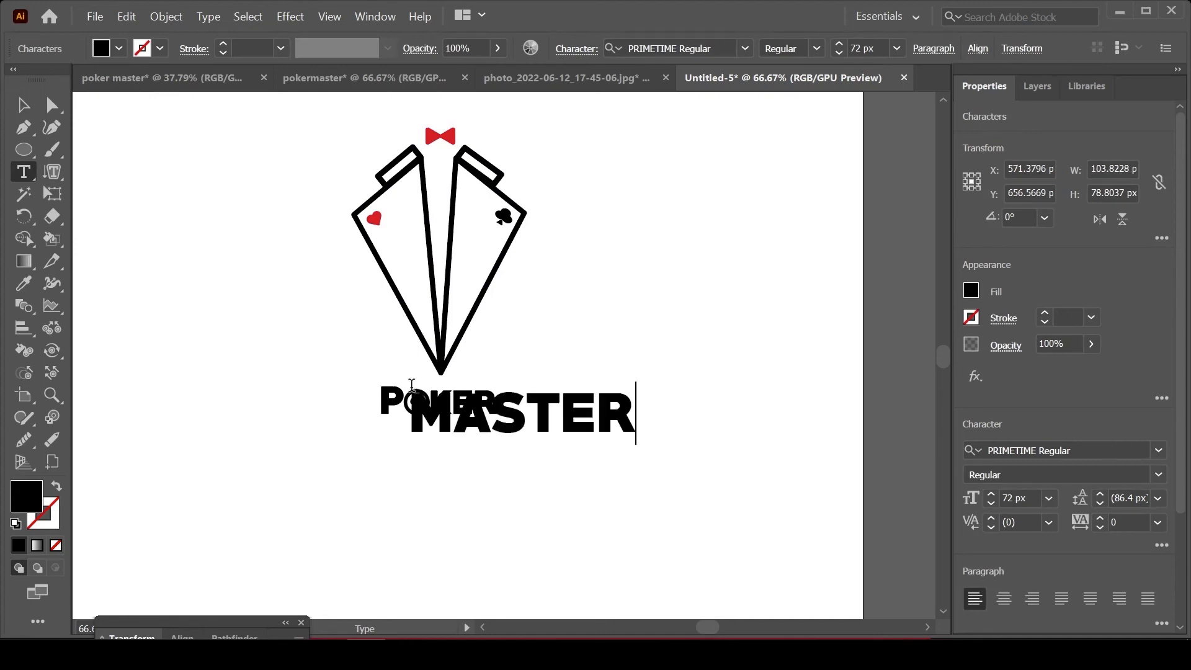
click(23, 106)
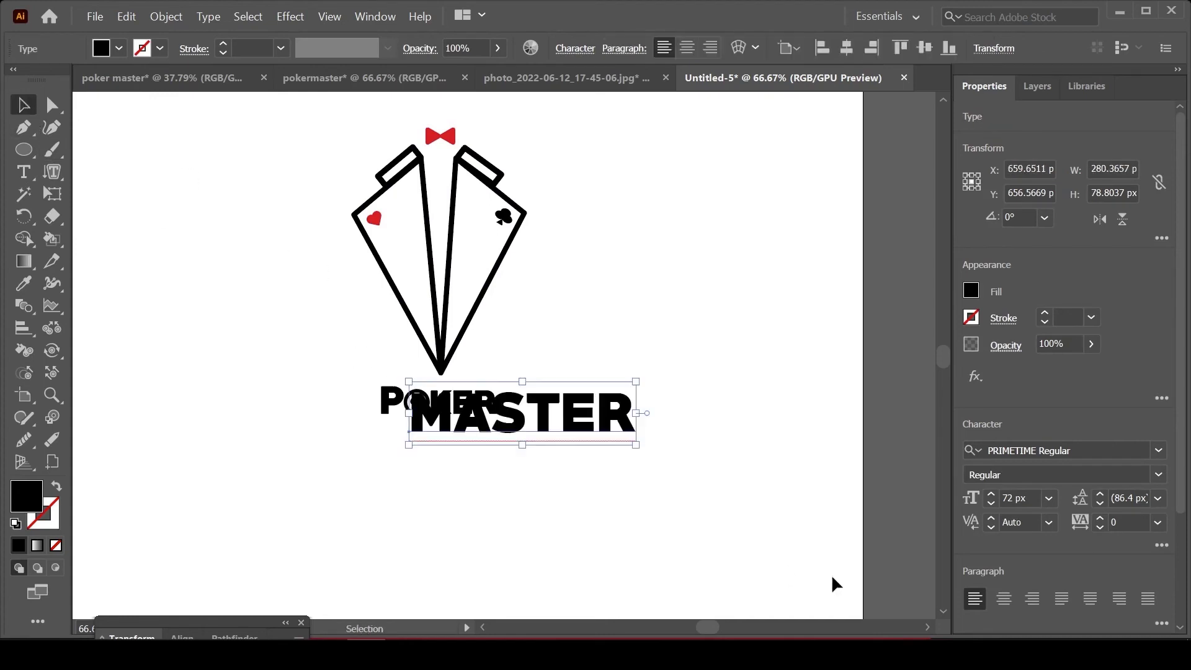
Set the "master" text to Myriad Pro at 36 px and move it just below the Poker lettering
click(1158, 450)
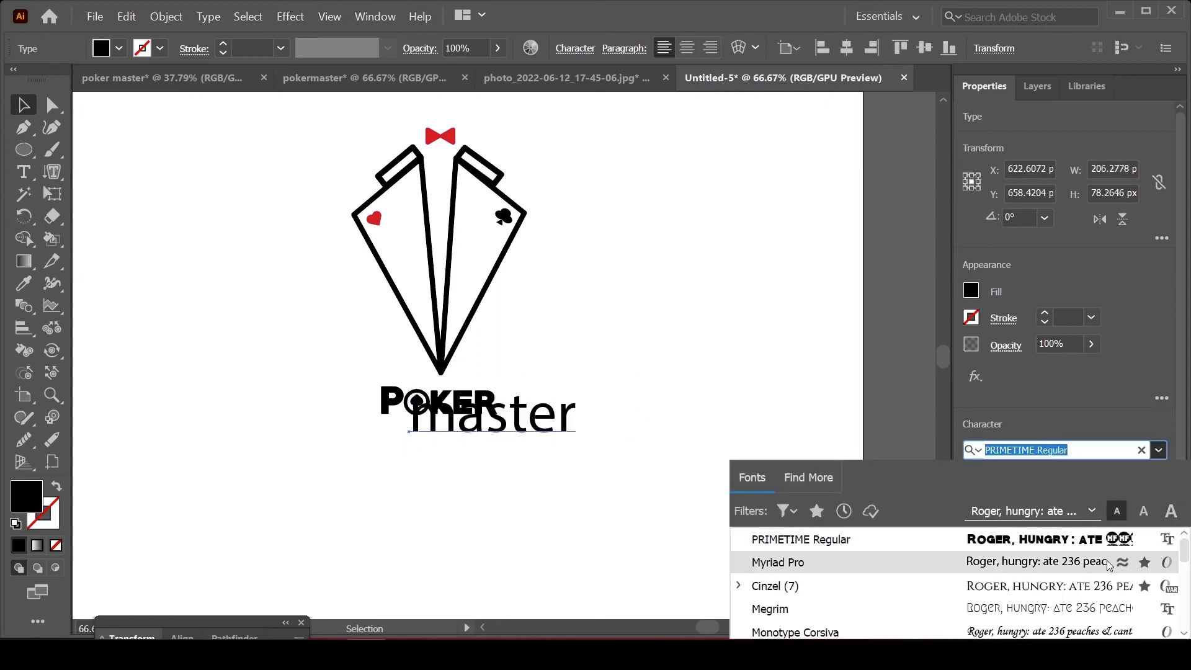
click(1024, 563)
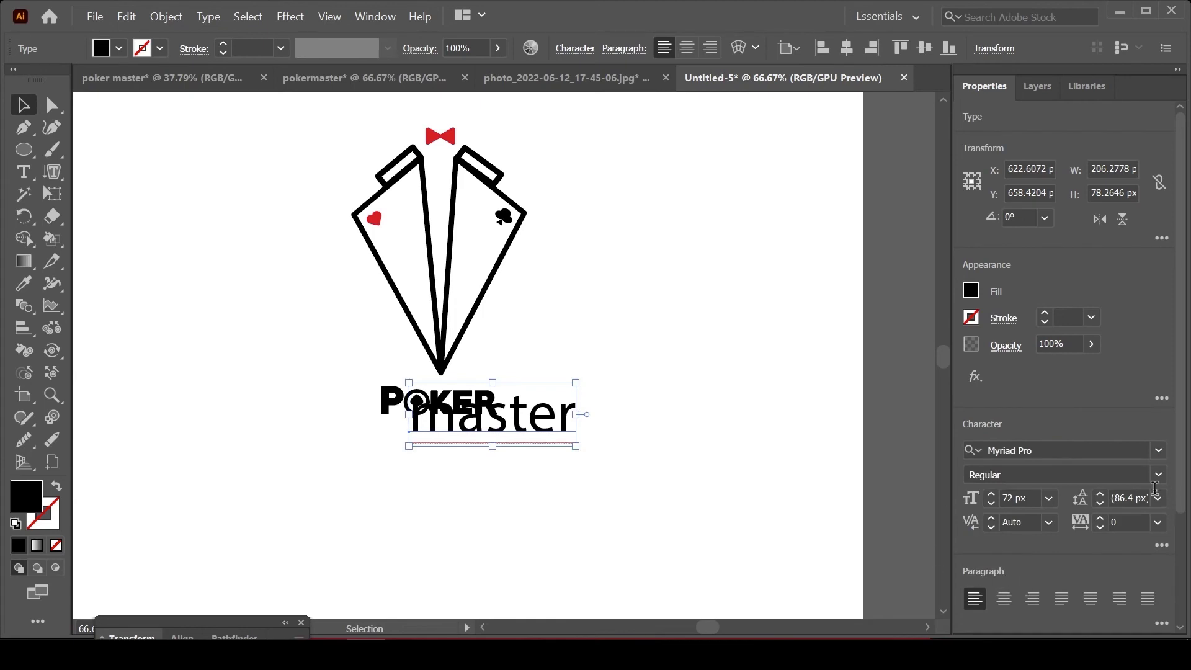
click(1049, 499)
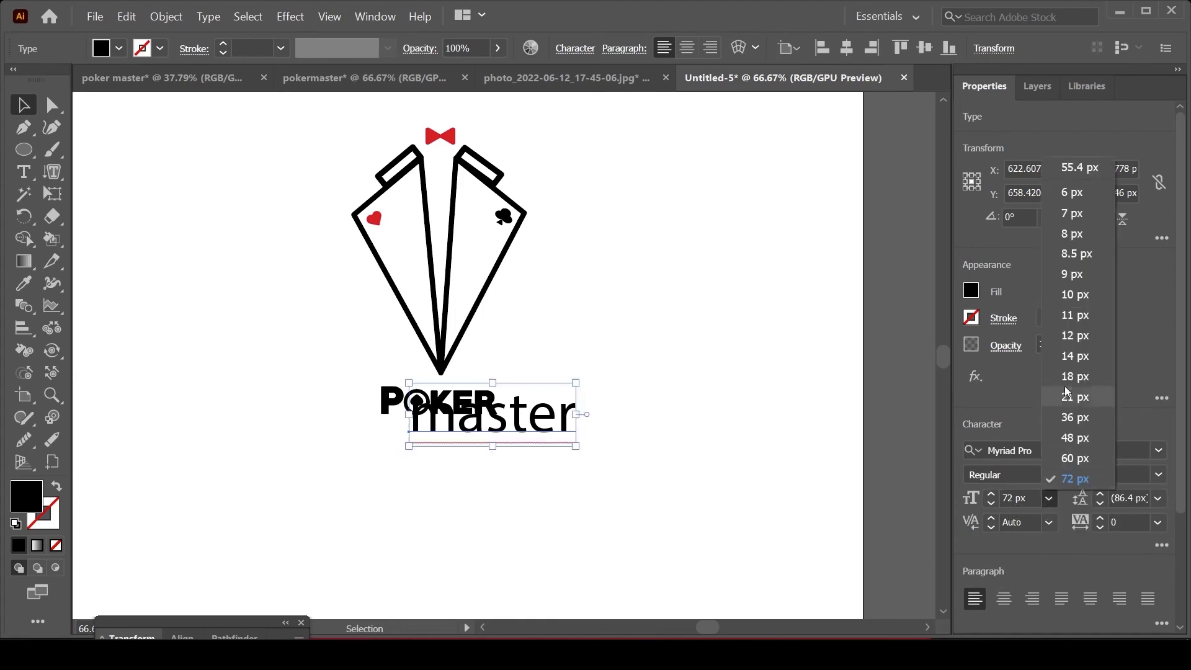
click(1083, 420)
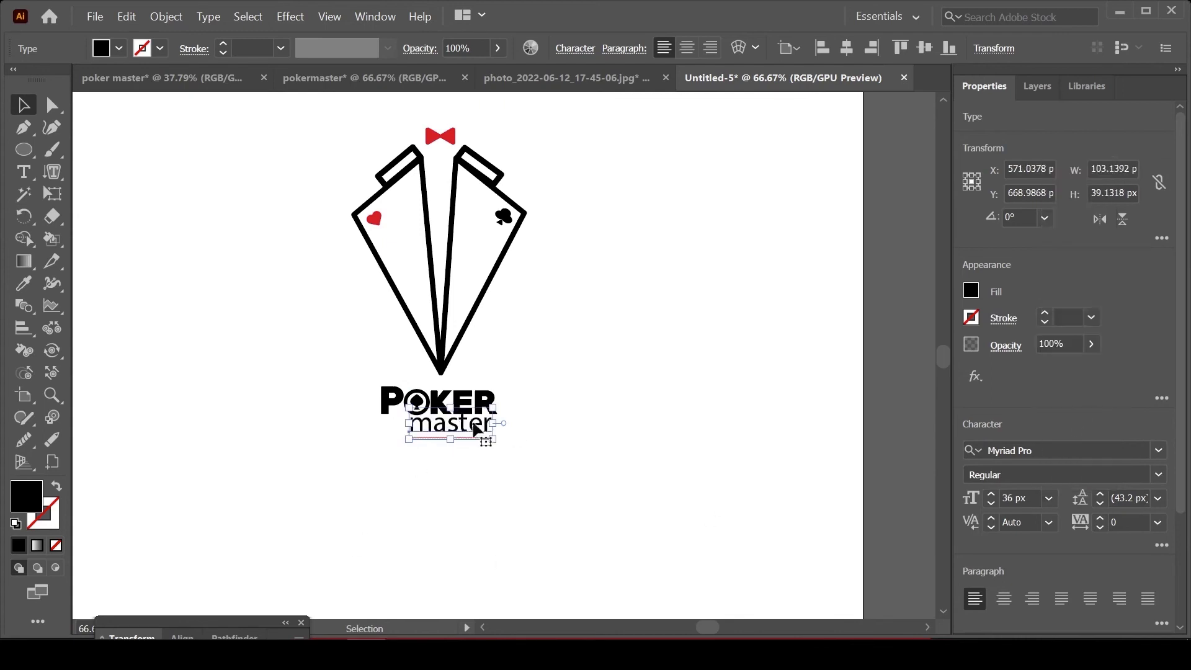
drag(467, 434, 457, 437)
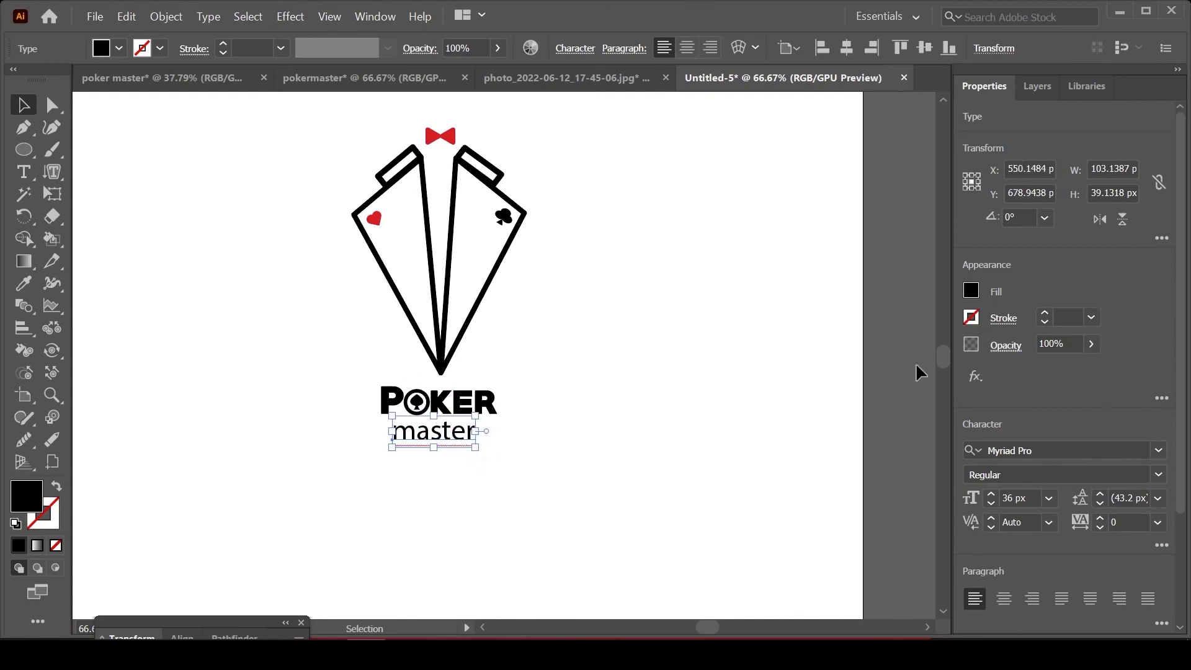
Fill the "master" text with the same red as the bow tie
click(971, 291)
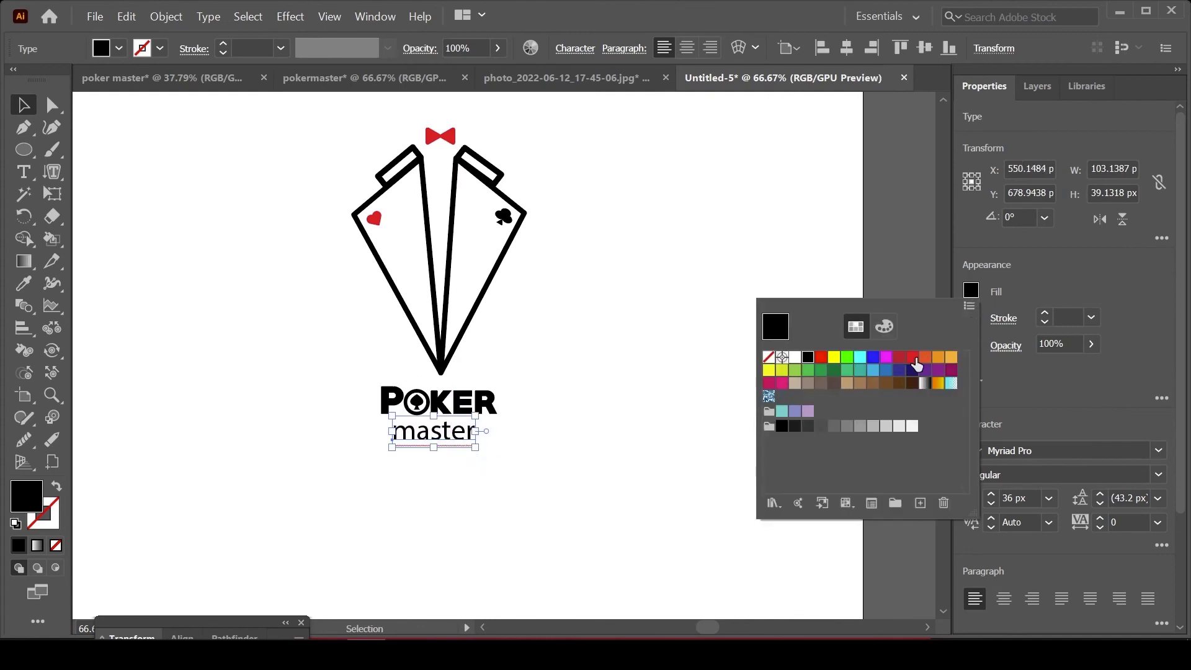
click(912, 357)
click(1079, 304)
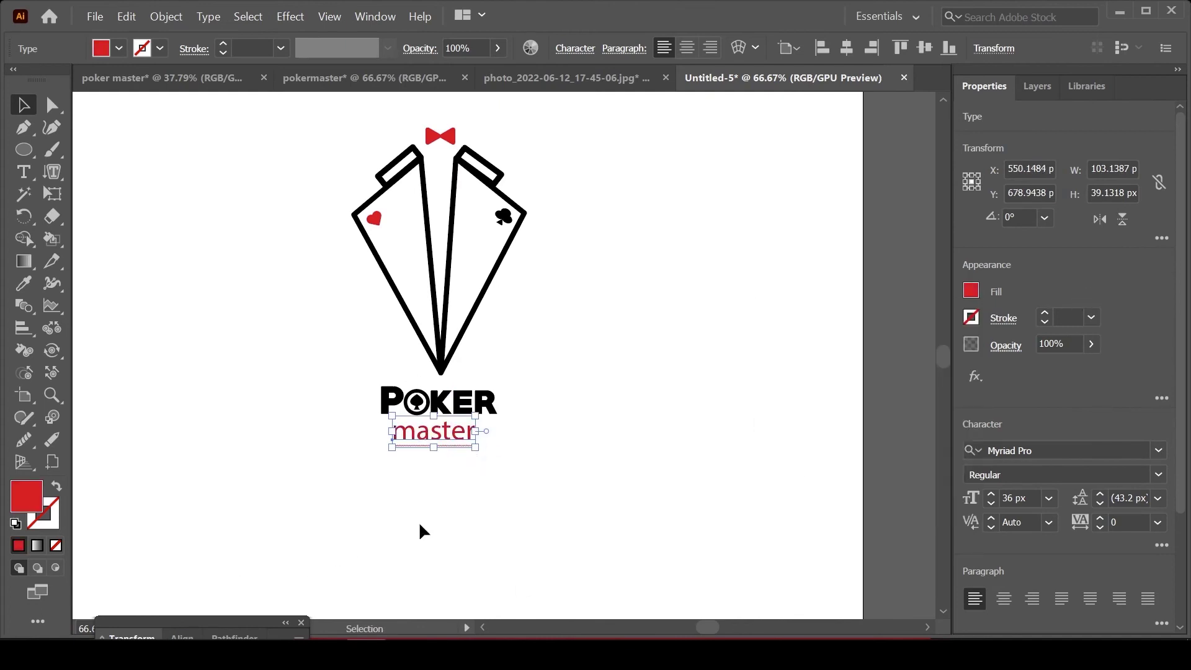
Centre the Poker lettering and the "master" text horizontally on each other and group the two words
click(449, 489)
drag(470, 493, 397, 400)
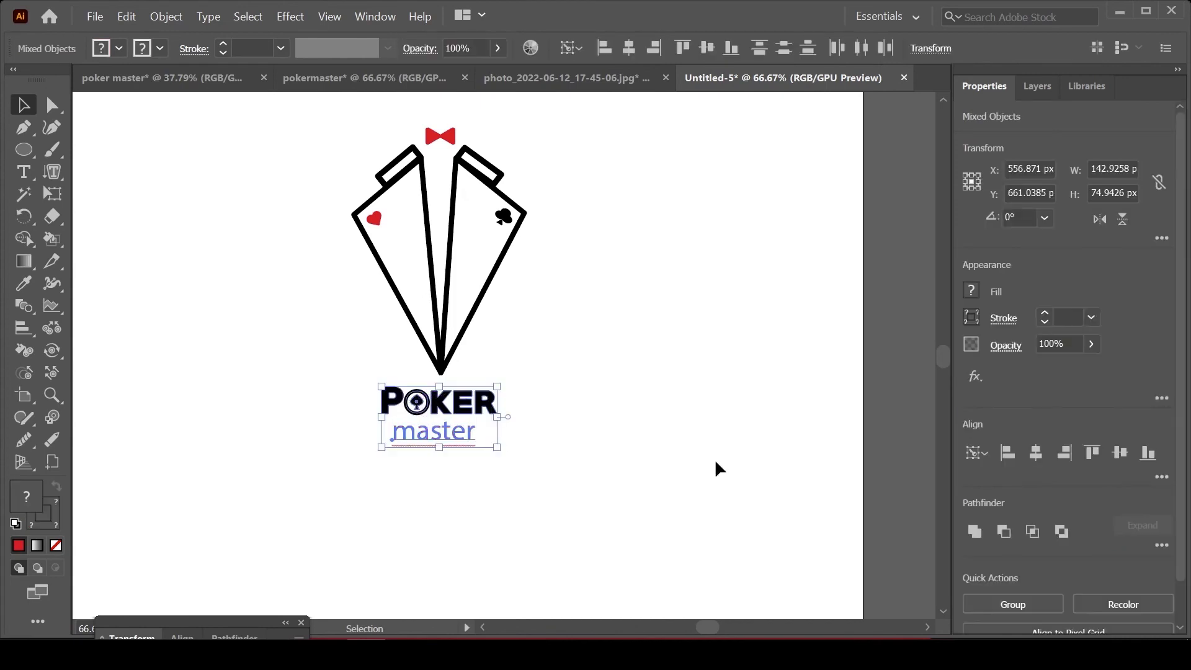
click(1035, 452)
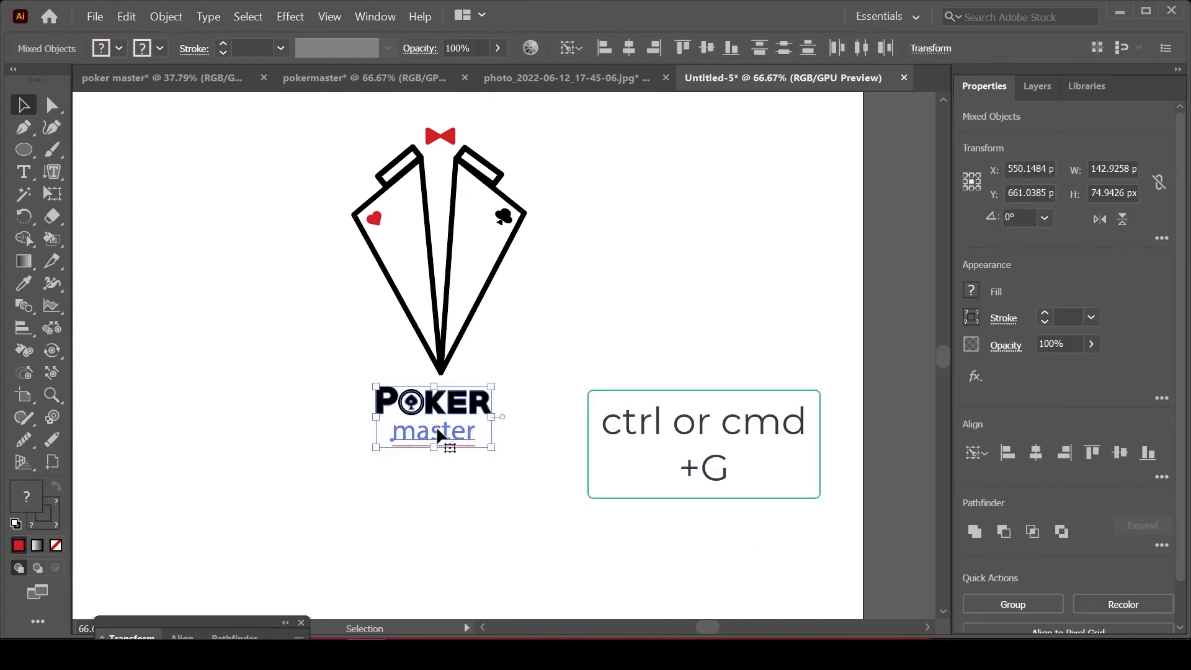
key(ctrl+g)
Centre the tuxedo group horizontally with the grouped lettering and combine everything into one logo group
click(473, 473)
drag(519, 496, 406, 230)
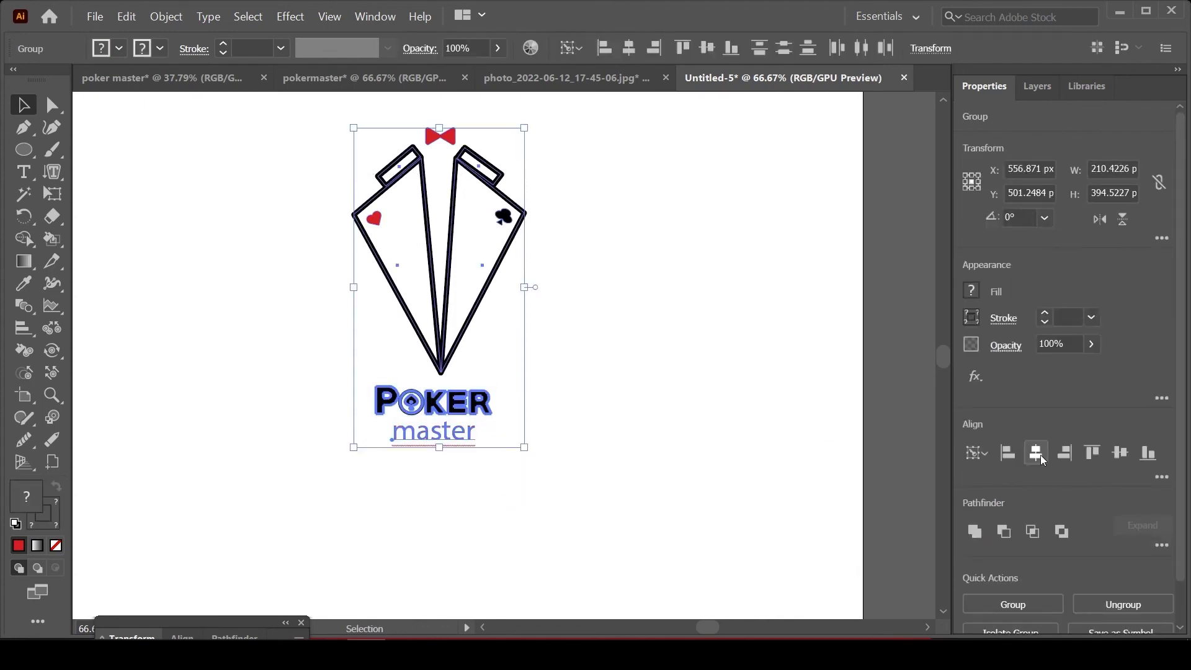
click(1040, 455)
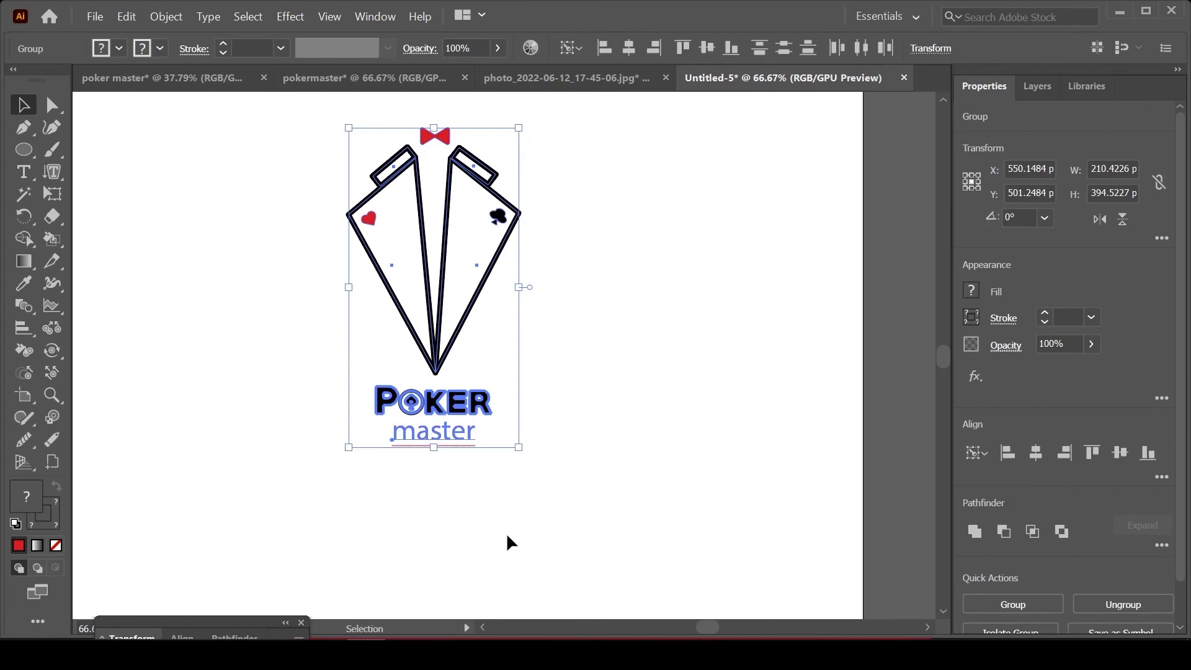
key(ctrl+g)
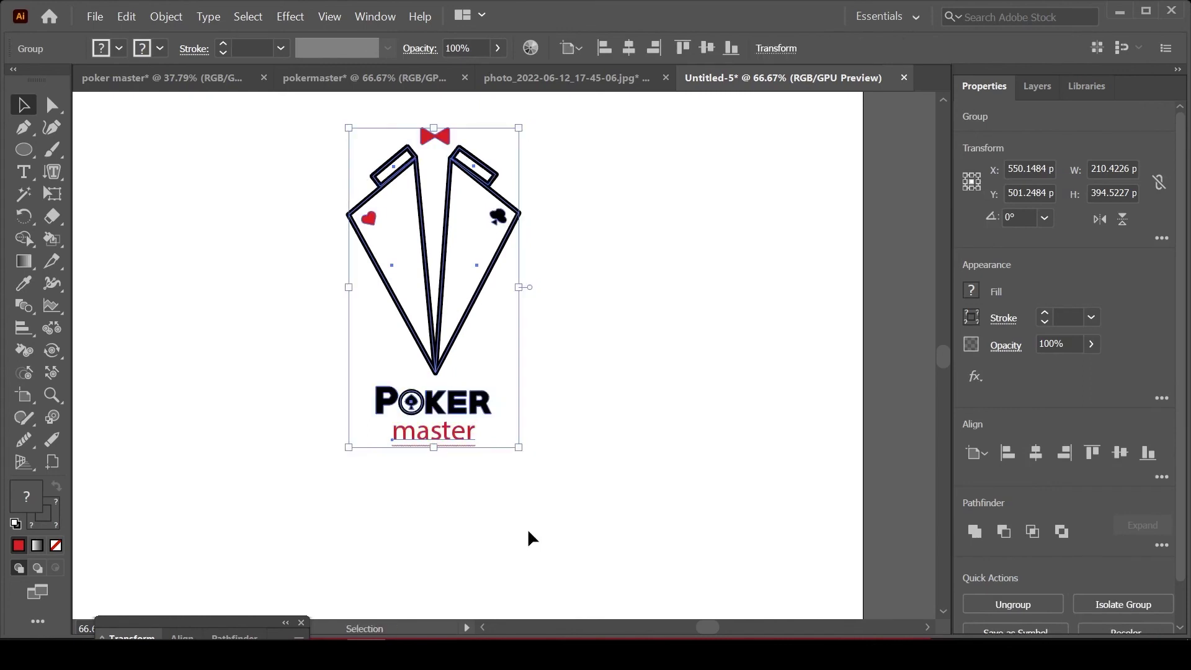
Scale the whole logo down to about 194 px wide, move it slightly left on the artboard, and deselect it
drag(519, 446, 510, 424)
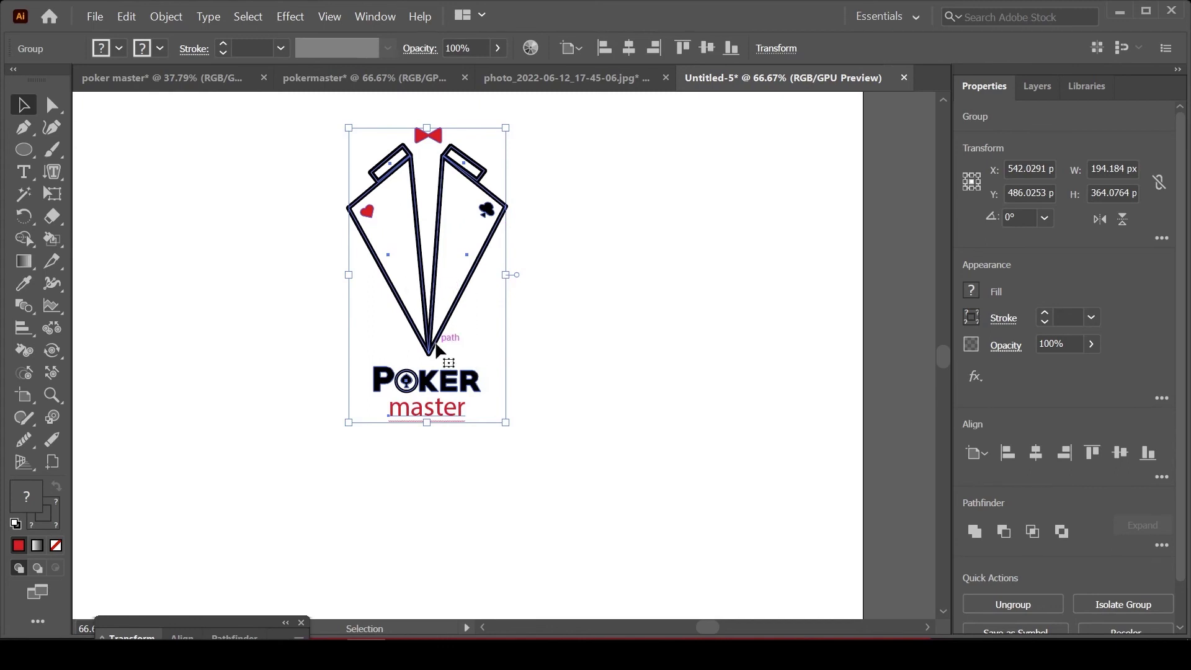
key(ctrl+minus)
key(ctrl+minus)
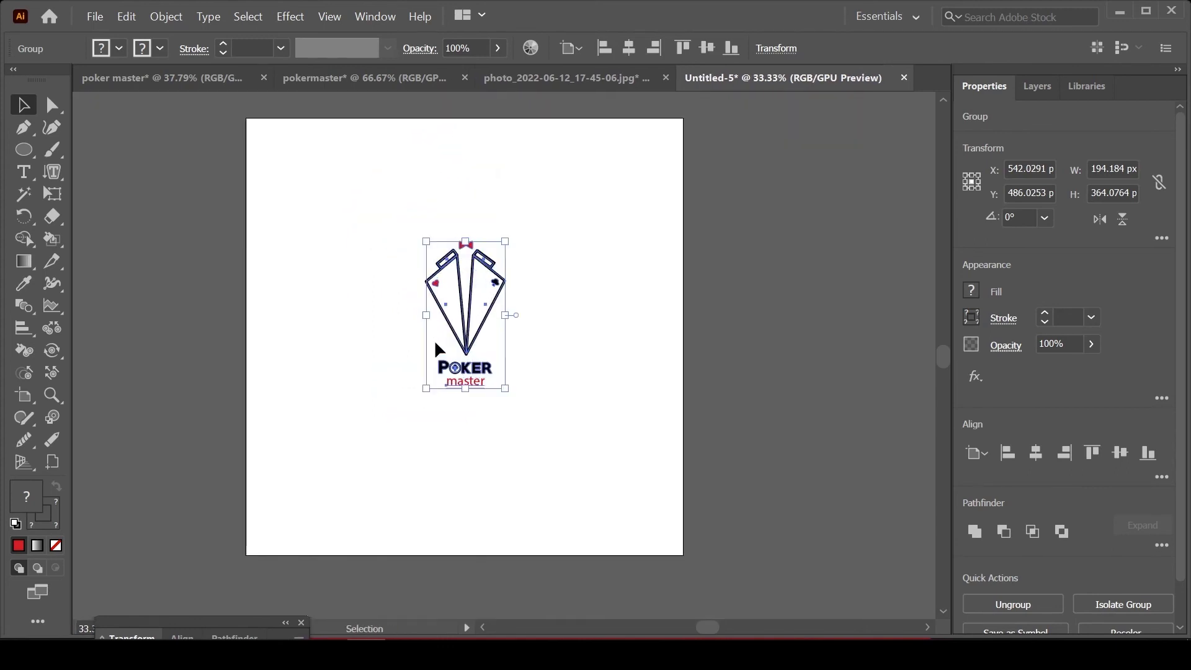
drag(468, 321, 457, 324)
key(ctrl+shift+a)
key(ctrl+plus)
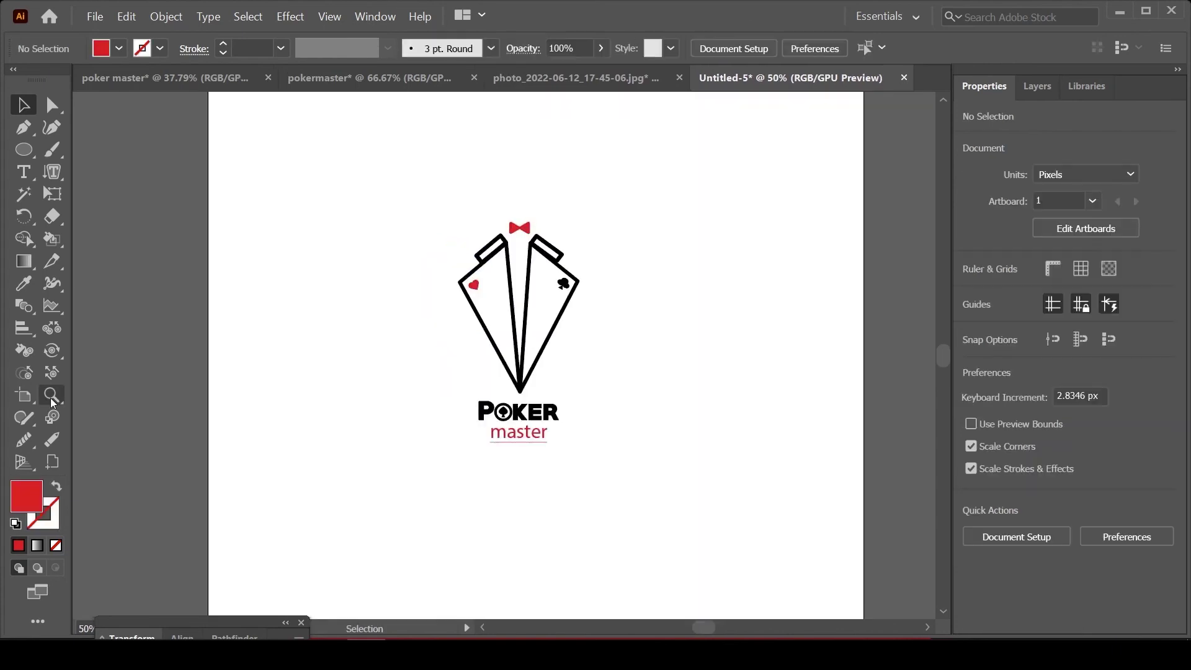